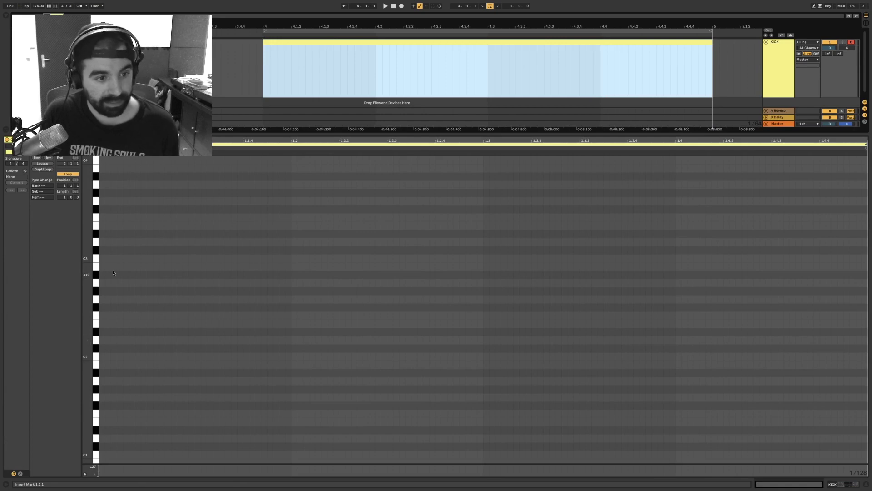
- Place C2 notes one sixteenth long at 1.1.1 and 1.3.3 in the KICK clip and play the loop
key("b")
scroll(117, 267, "down", 3)
scroll(113, 259, "down", 1)
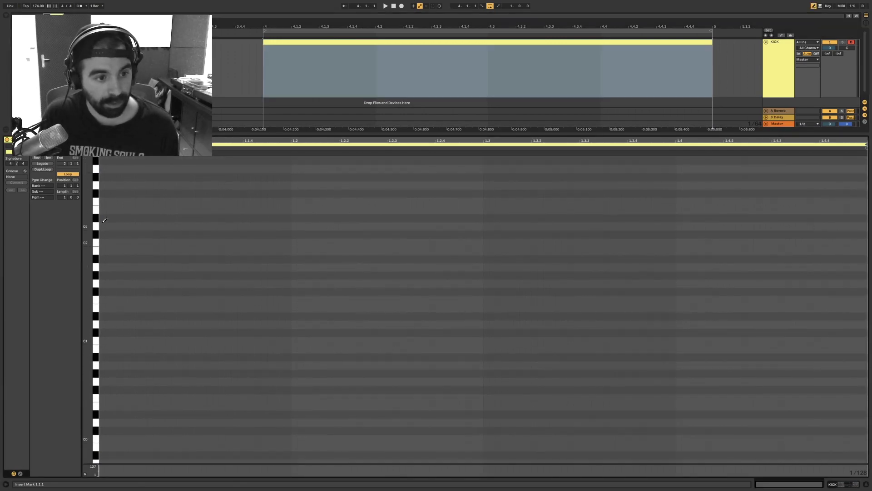
left_click(102, 242)
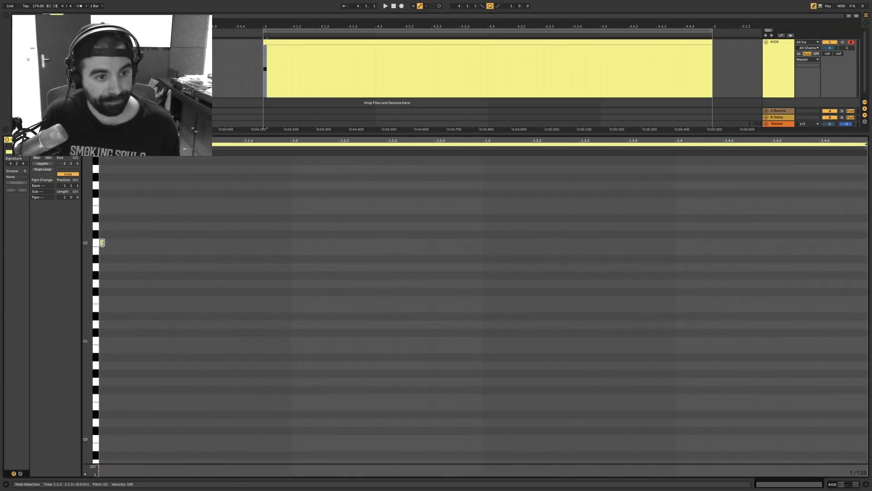
mouse_move(102, 242)
left_mouse_down()
mouse_move(635, 251)
mouse_move(606, 249)
left_mouse_up()
key("b")
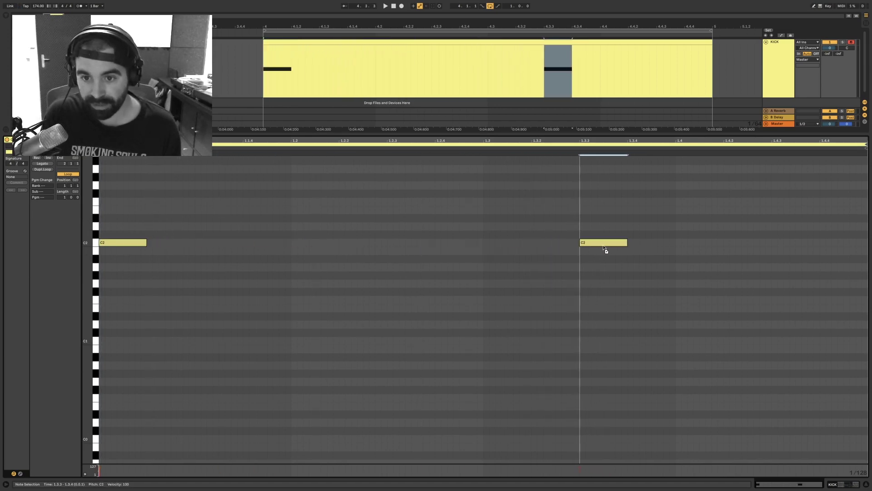
key("space")
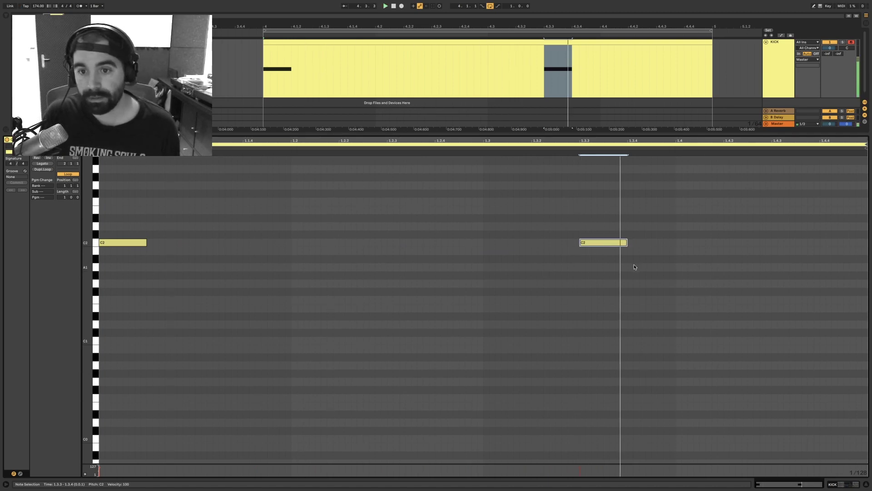
- Open the KICK track's Operator and examine oscillator A's available waveforms, keeping Sine and returning to its envelope display
double_click(615, 134)
double_click(785, 70)
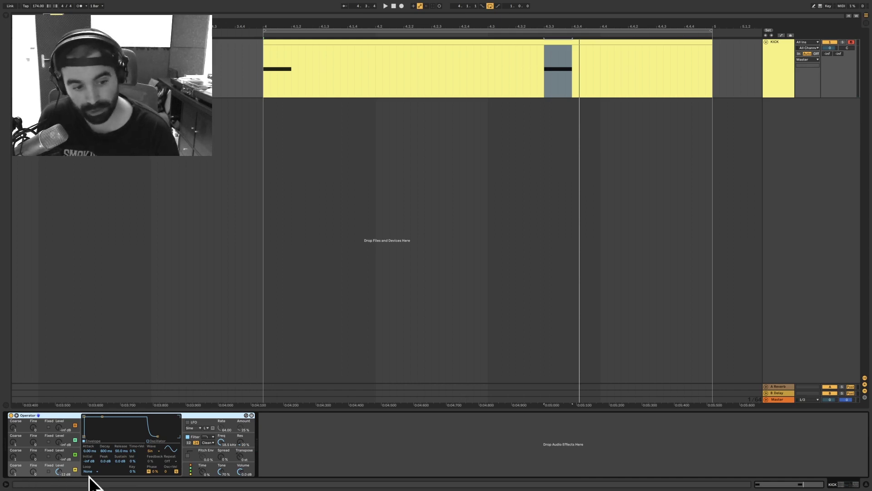
left_click(159, 452)
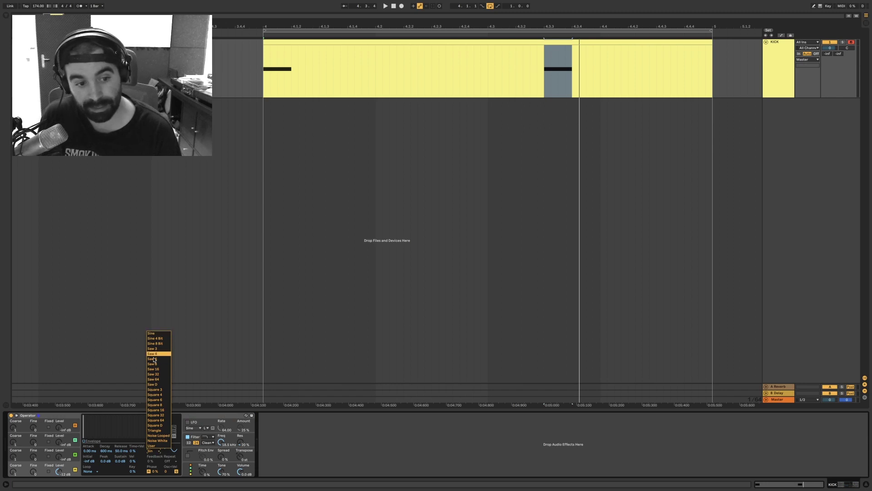
left_click(143, 459)
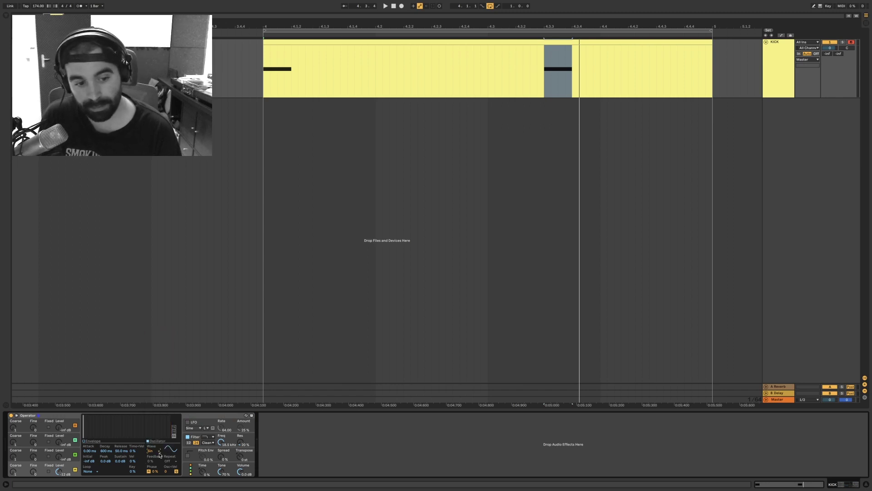
left_click(159, 455)
left_click(157, 455)
left_click(84, 441)
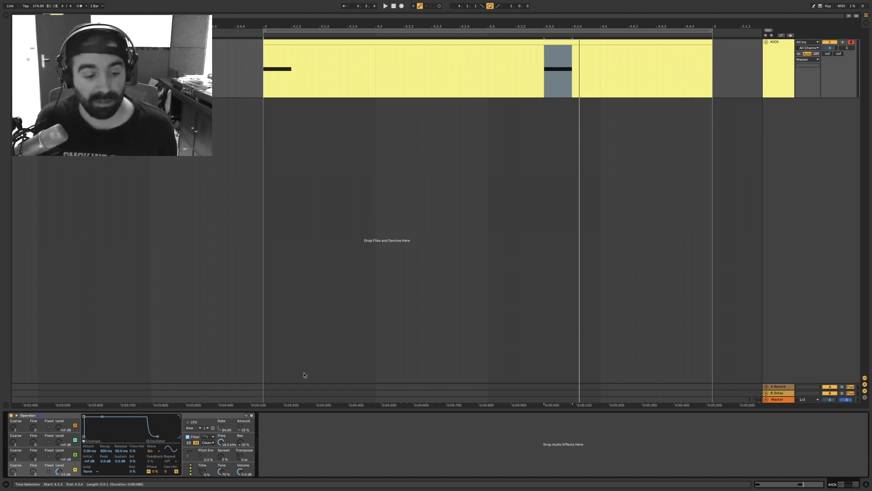
- Shorten oscillator A's envelope to a 123 ms decay with sustain at -inf dB and audition it on the loop
left_click_drag(122, 464, 106, 454)
key("space")
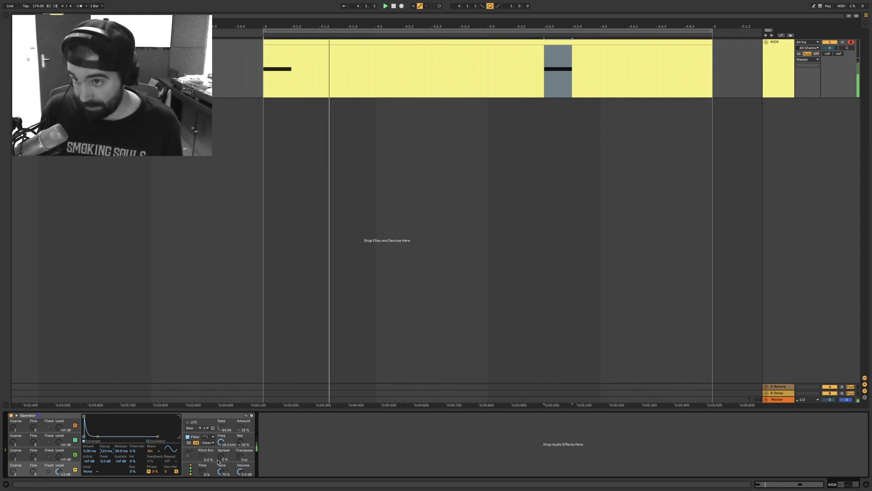
left_click(511, 118)
scroll(499, 77, "left", 1)
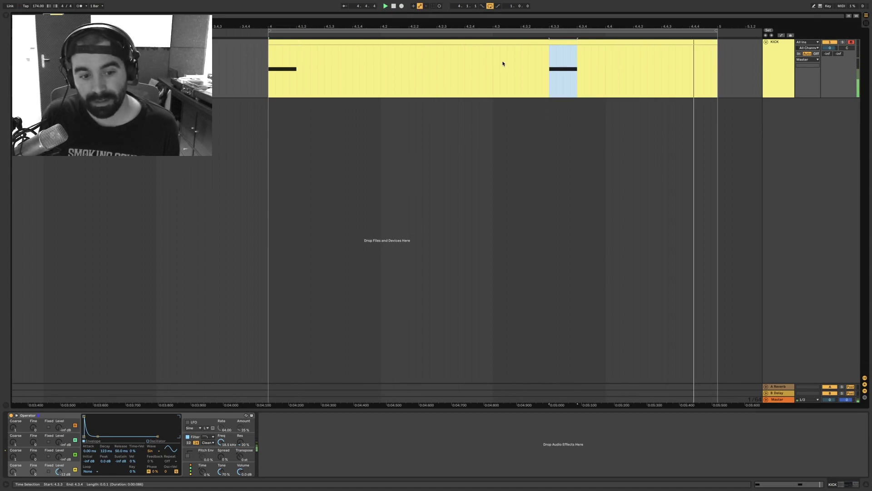
- Transpose both kick notes down to C1 during playback, trying C0 as a comparison
double_click(428, 43)
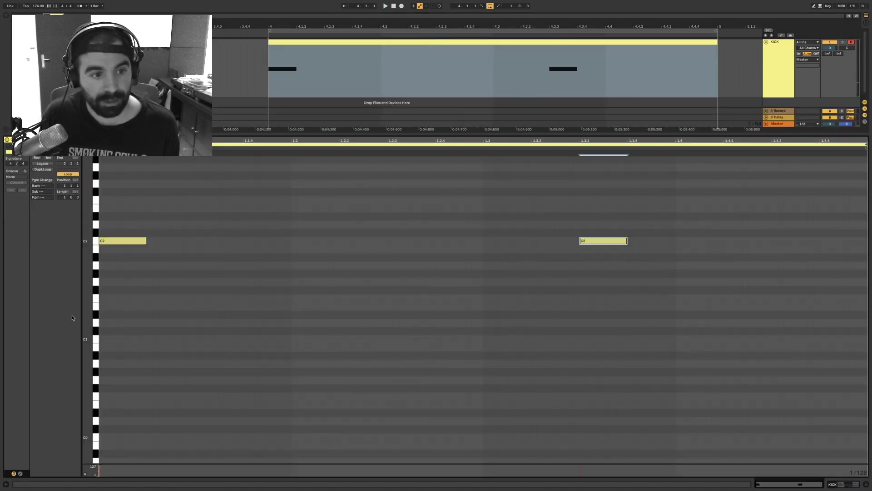
left_click_drag(144, 279, 647, 267)
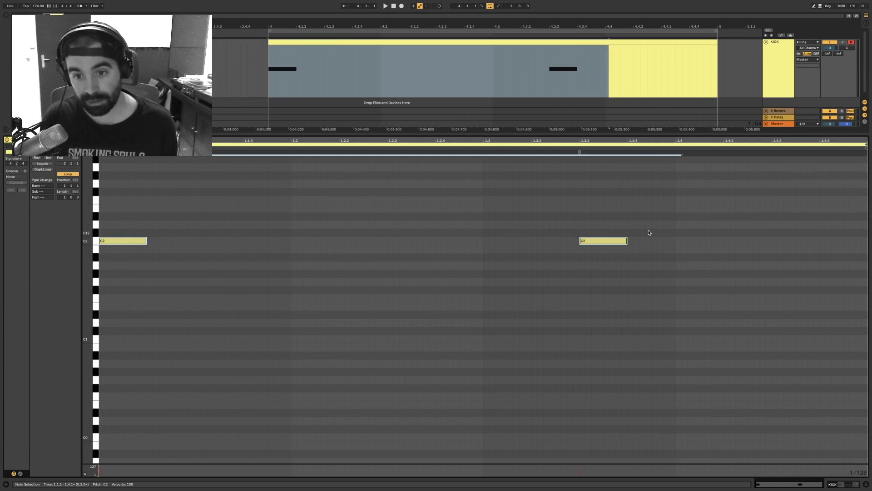
key("shift+Down")
key("space")
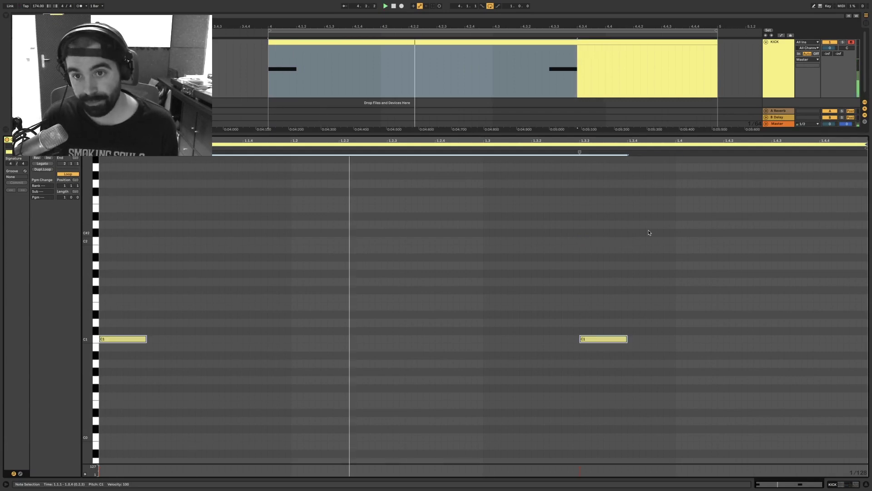
key("shift+Down")
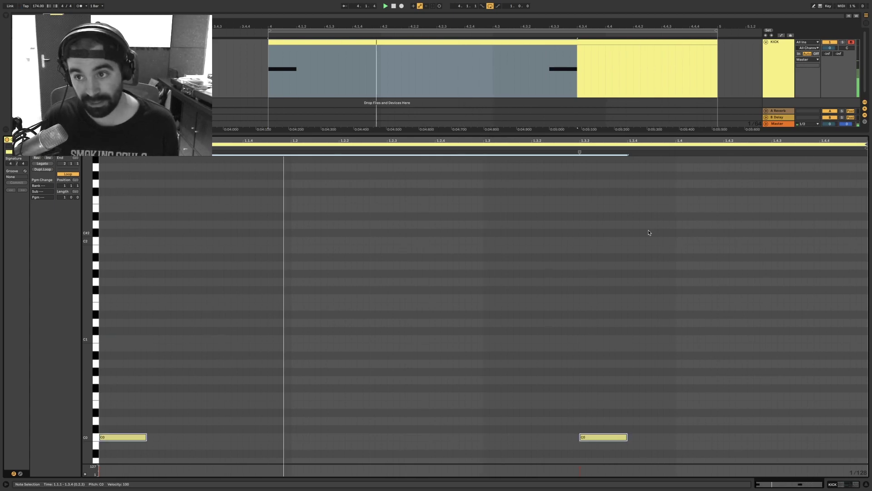
key("shift+Up")
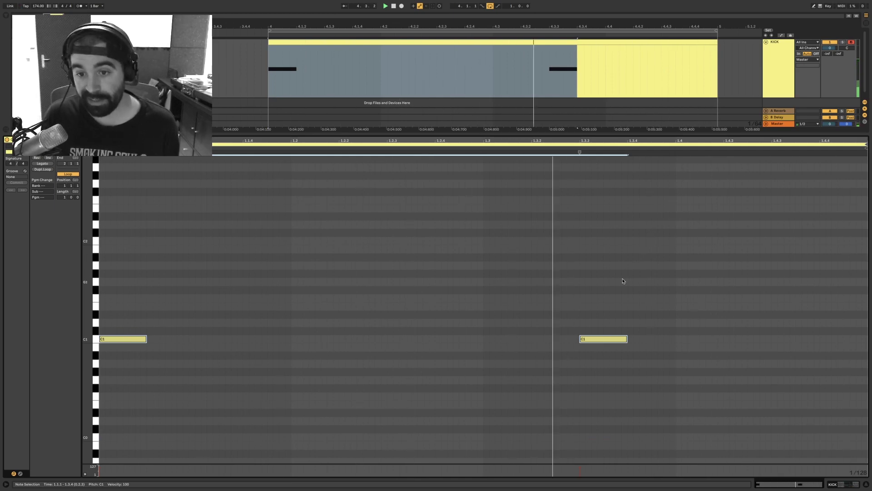
left_click(669, 310)
left_click_drag(668, 302, 136, 364)
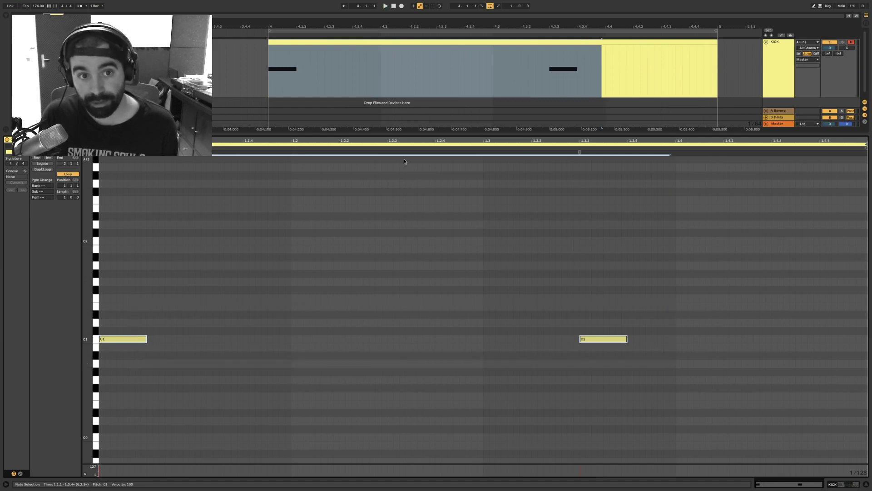
left_click_drag(675, 302, 59, 359)
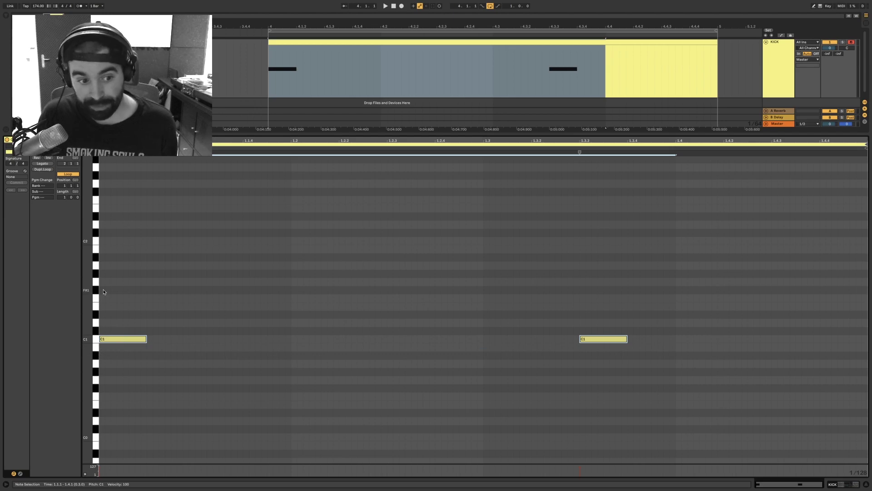
left_click(110, 308)
left_click(121, 338)
left_click_drag(117, 310, 582, 408)
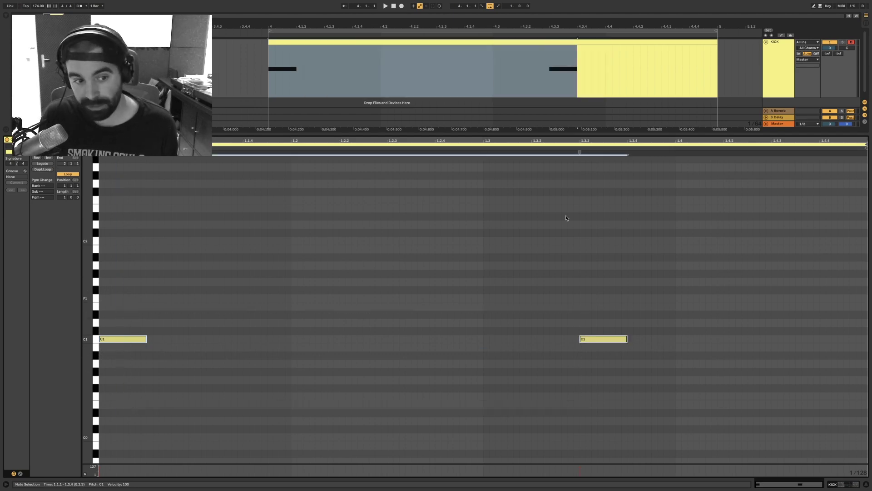
double_click(560, 134)
double_click(775, 77)
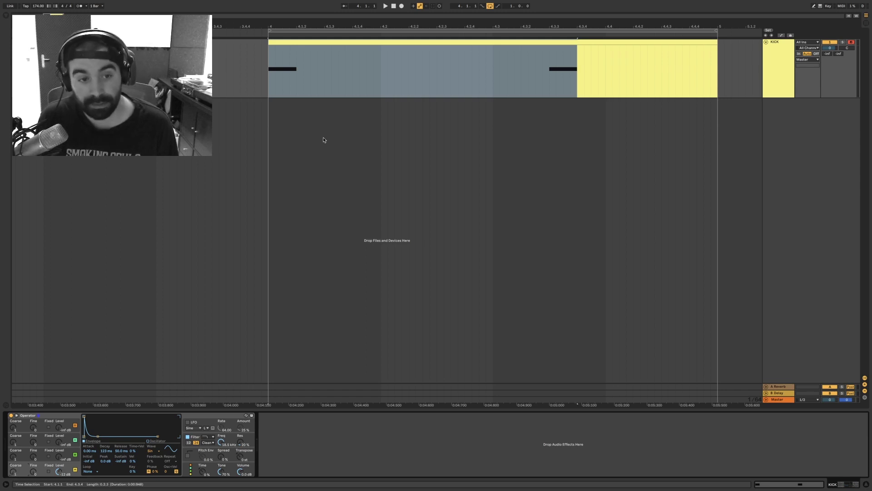
double_click(349, 48)
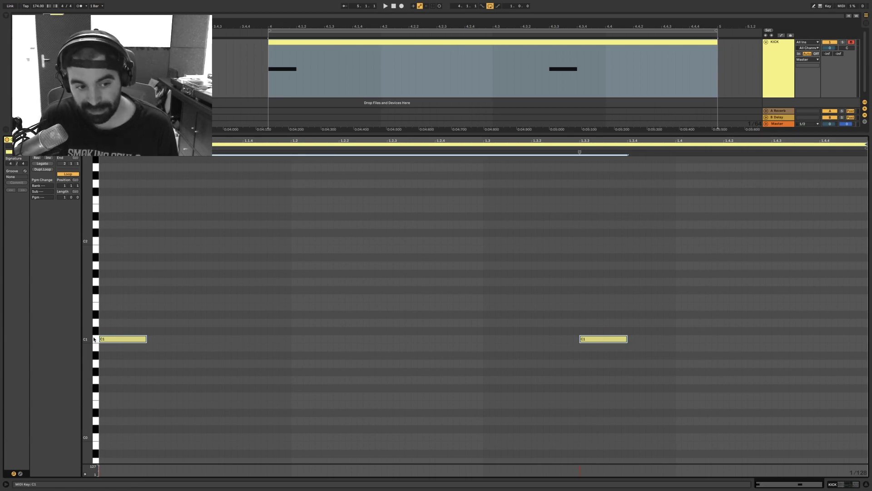
left_click_drag(107, 317, 676, 328)
left_click(699, 331)
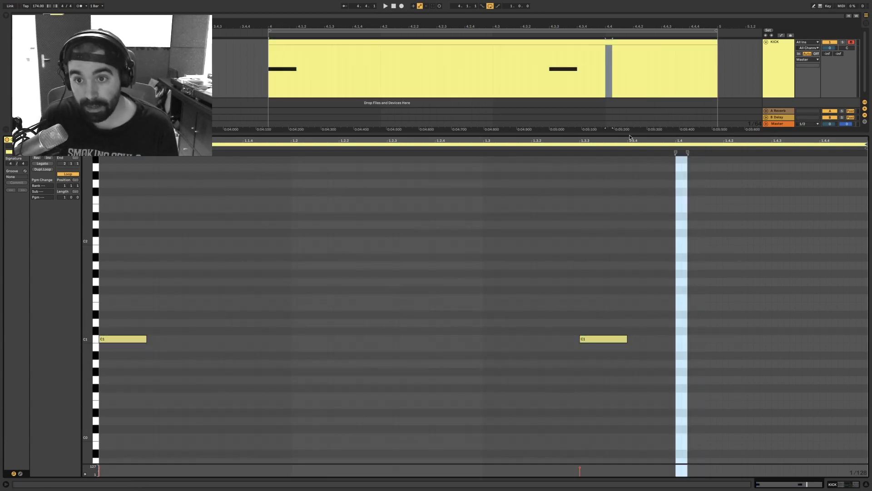
- Switch Operator's oscillator A to fixed frequency mode and set its frequency to 307 Hz
key("ctrl+alt+l")
double_click(766, 84)
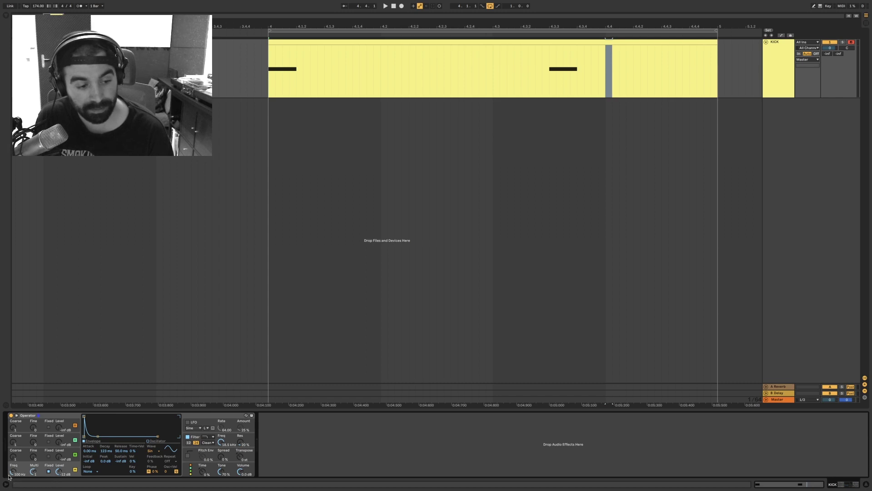
left_click(48, 472)
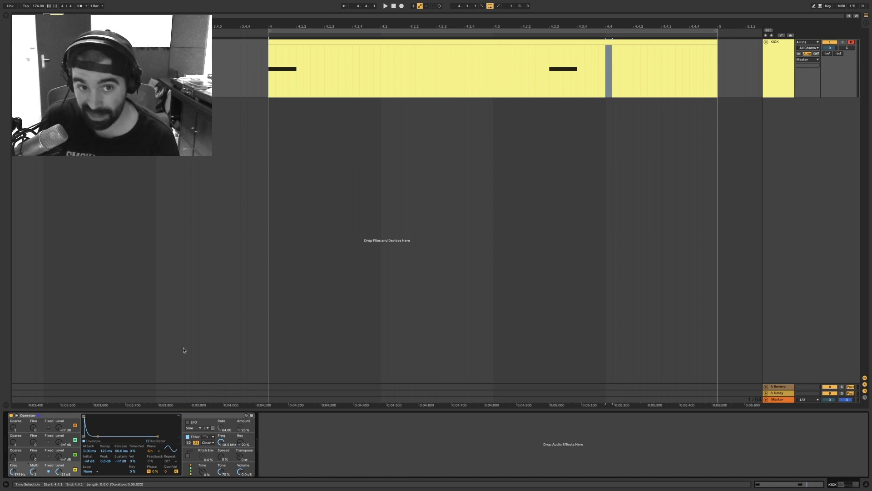
double_click(312, 43)
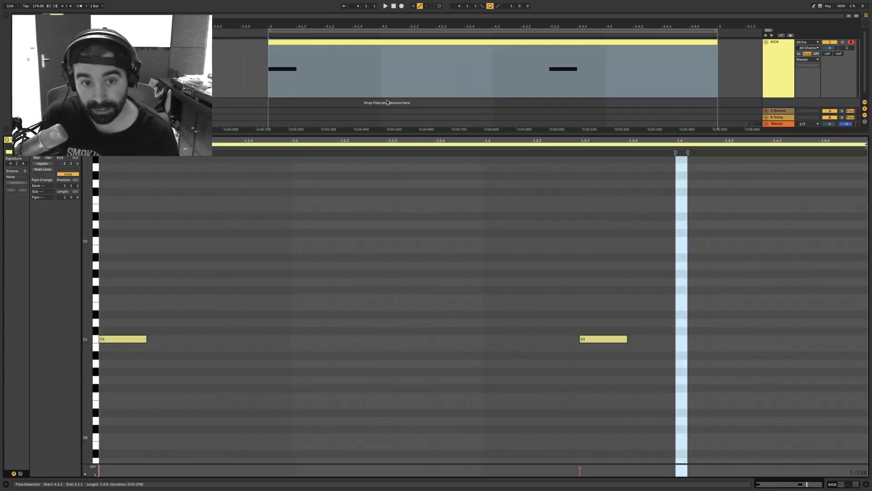
double_click(462, 89)
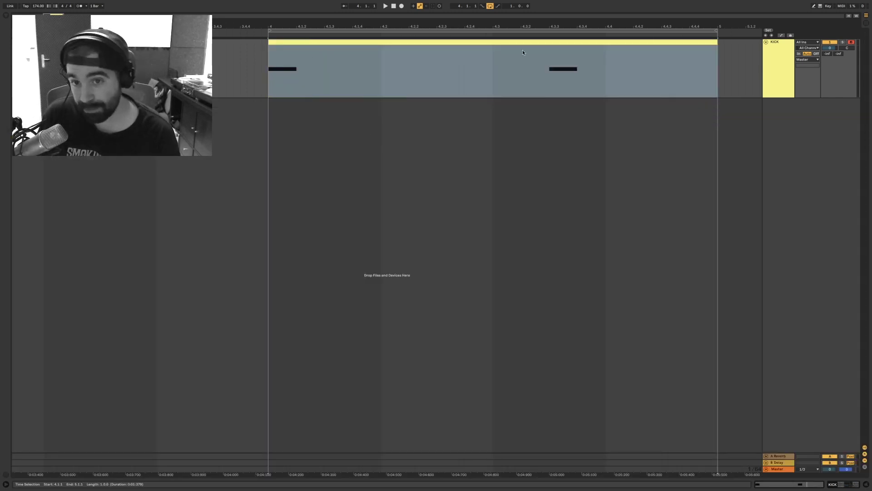
double_click(781, 55)
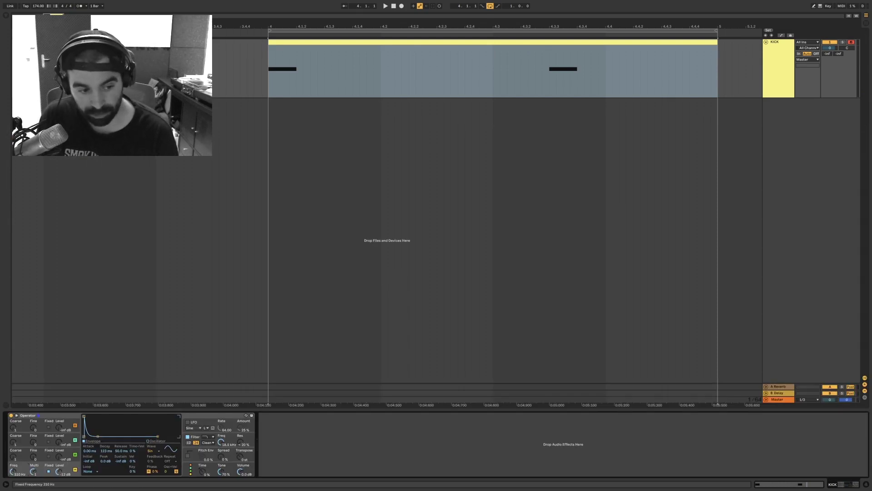
left_click_drag(20, 476, 19, 478)
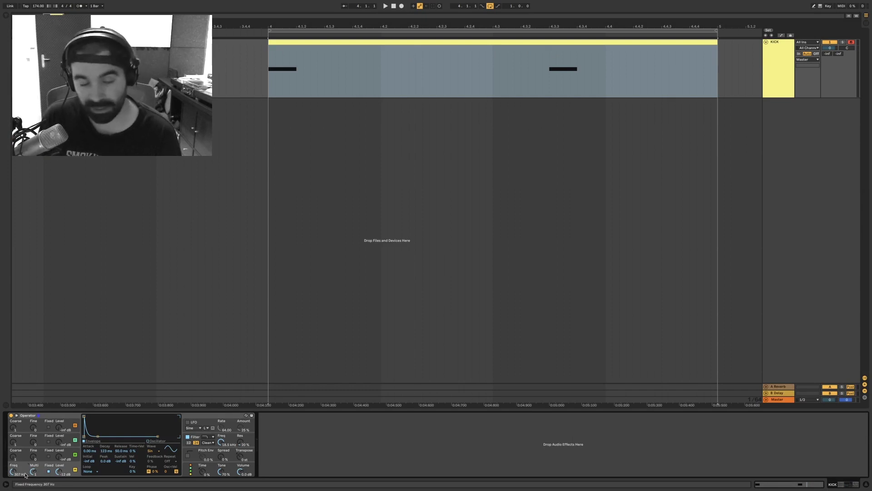
double_click(424, 42)
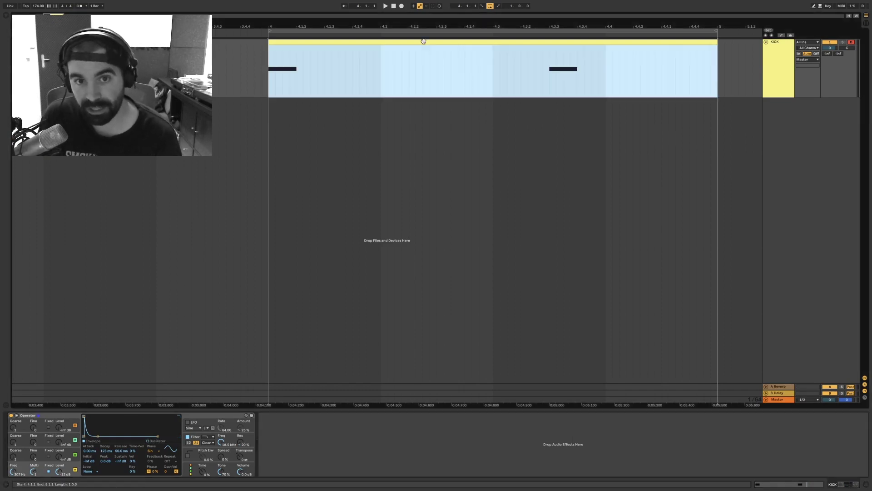
left_click_drag(102, 321, 674, 394)
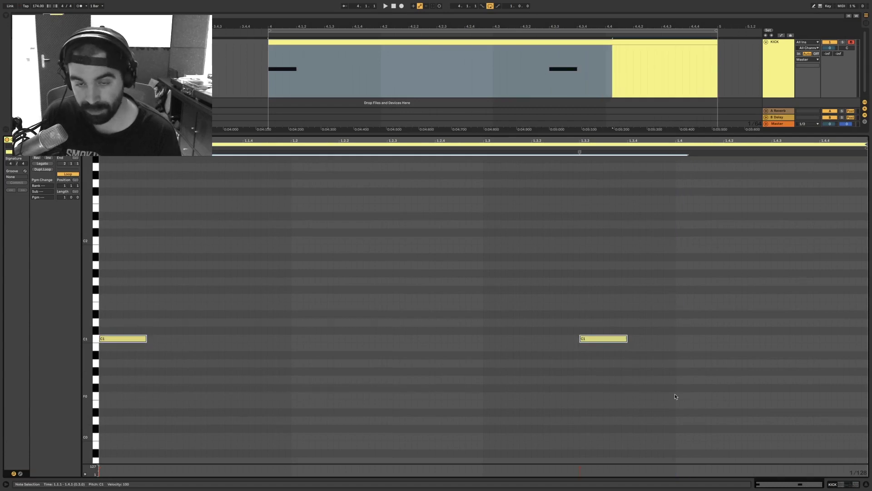
left_click(791, 61)
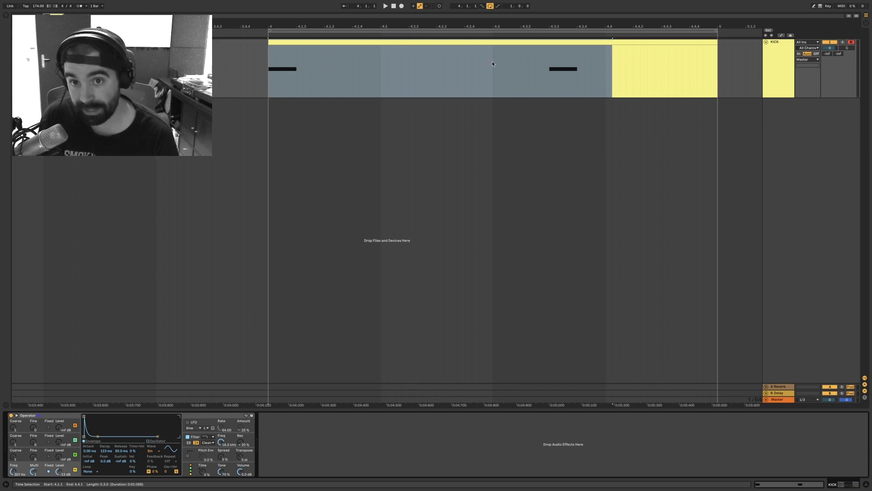
scroll(492, 61, "right", 1)
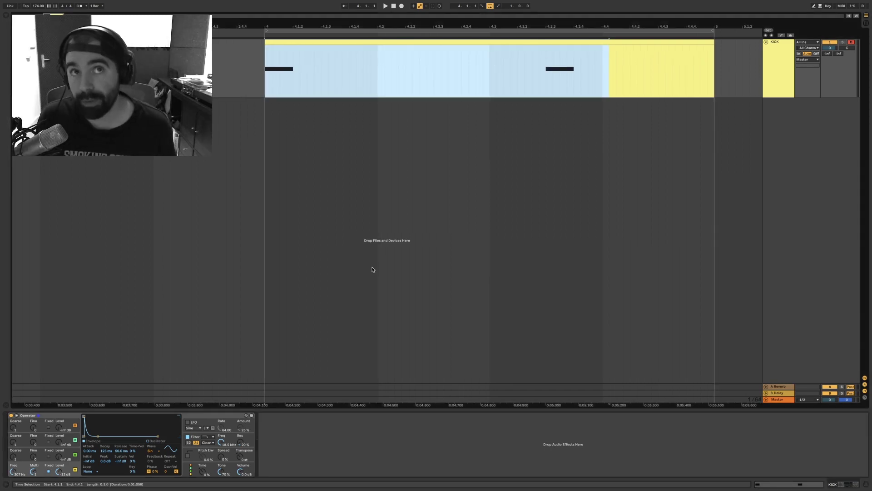
left_click(271, 107)
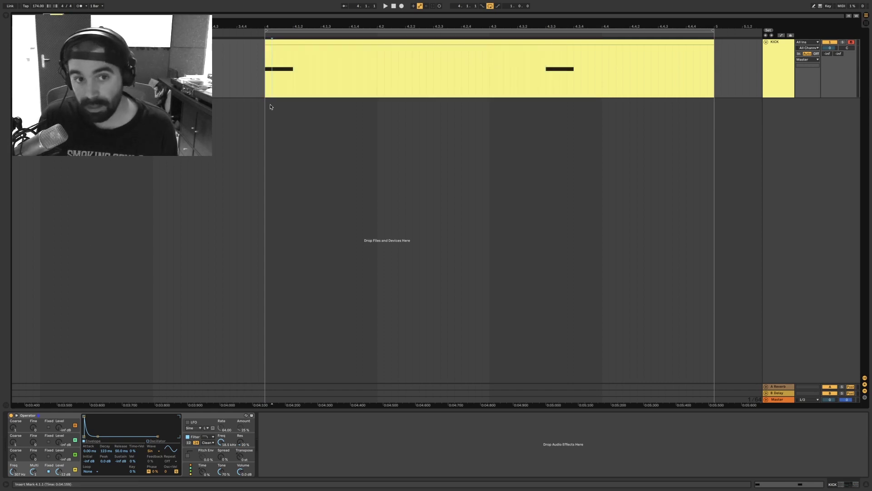
double_click(278, 40)
left_click_drag(123, 323, 614, 353)
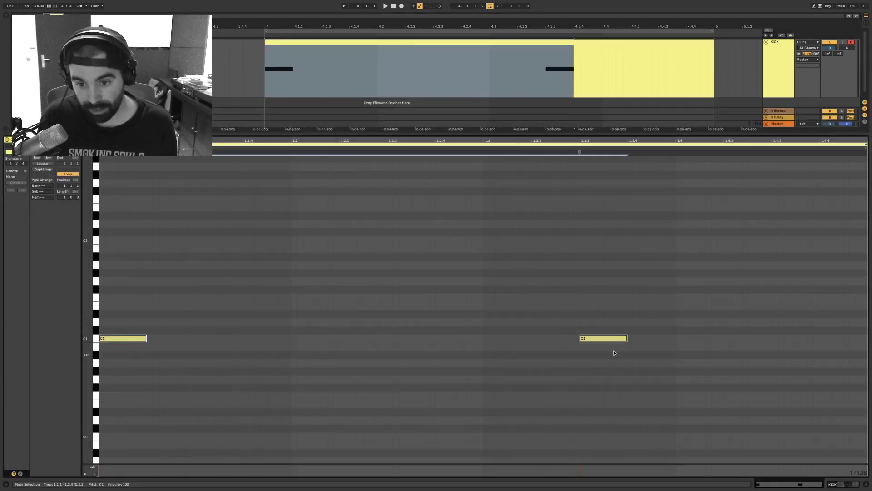
scroll(185, 244, "up", 1)
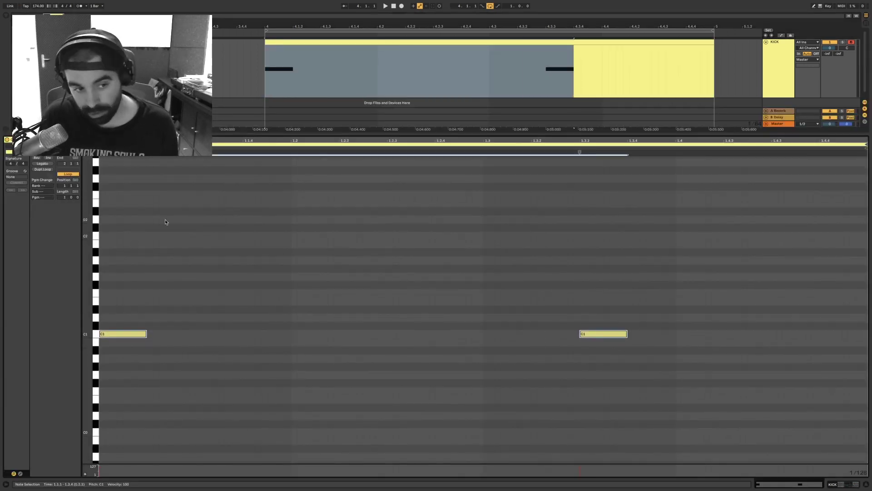
key("shift+Tab")
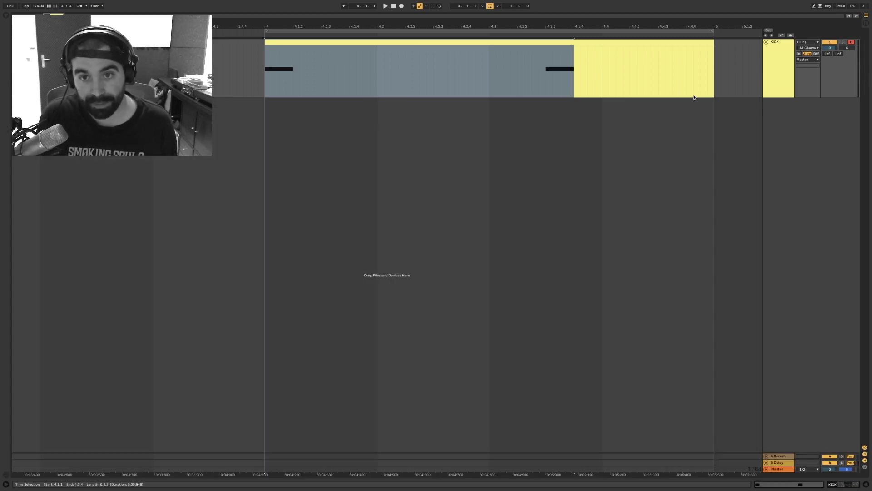
- Reopen the KICK track's Operator and lower oscillator A's fixed frequency
double_click(785, 69)
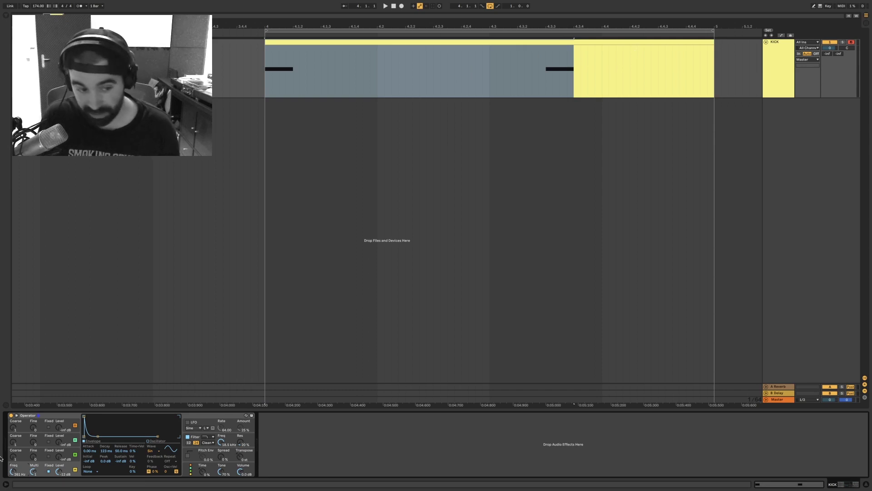
left_click_drag(12, 471, 13, 481)
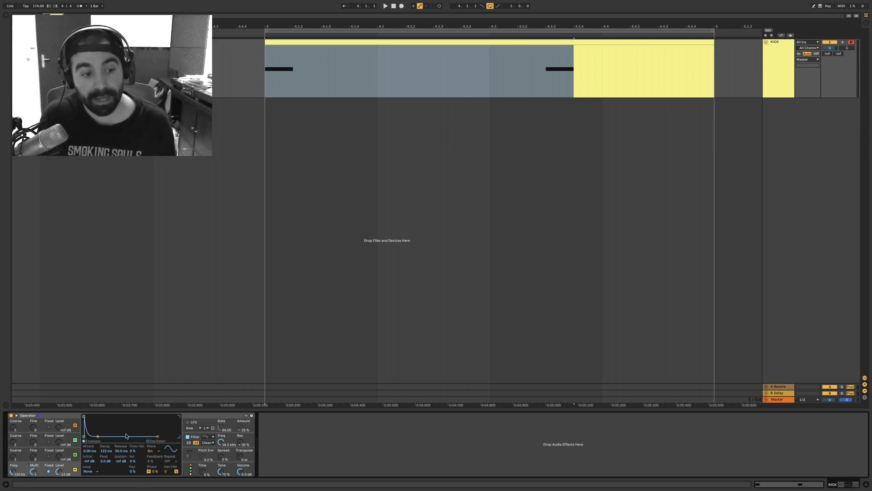
scroll(168, 390, "right", 1)
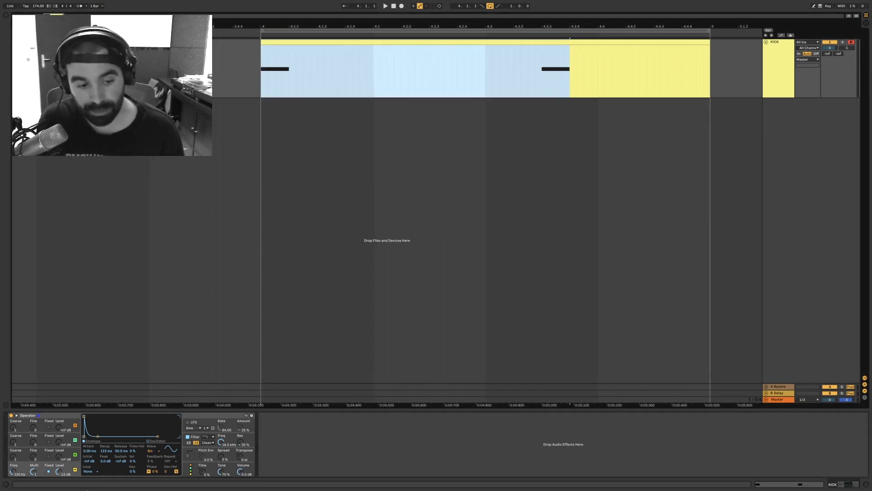
- Add EQ Eight after Operator on the KICK track and open its enlarged spectrum display
left_click(8, 15)
left_click(21, 44)
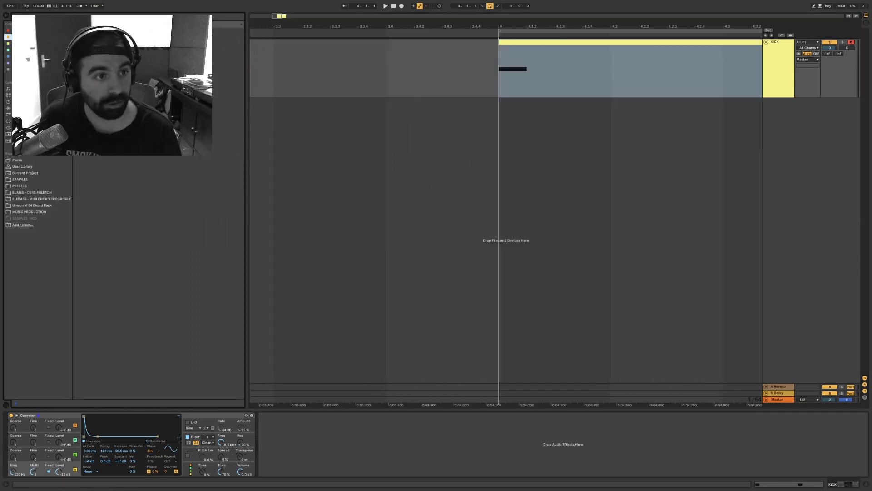
left_click(20, 37)
left_click_drag(455, 490, 330, 429)
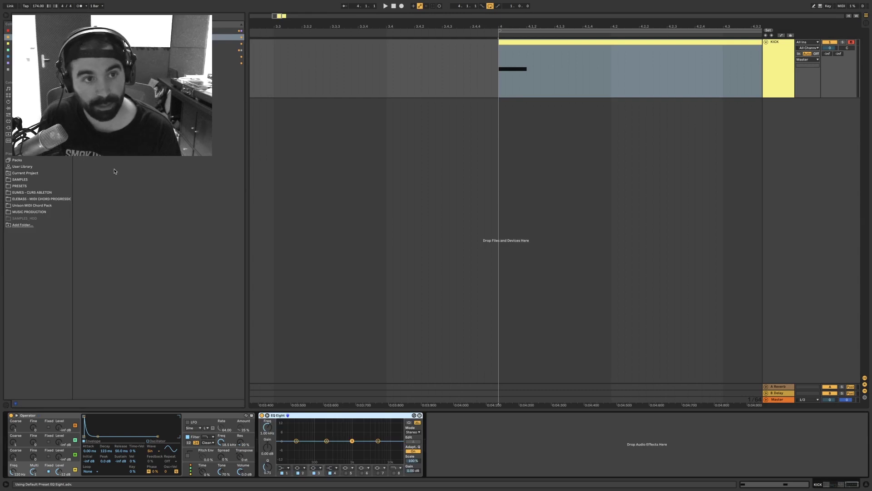
left_click(7, 16)
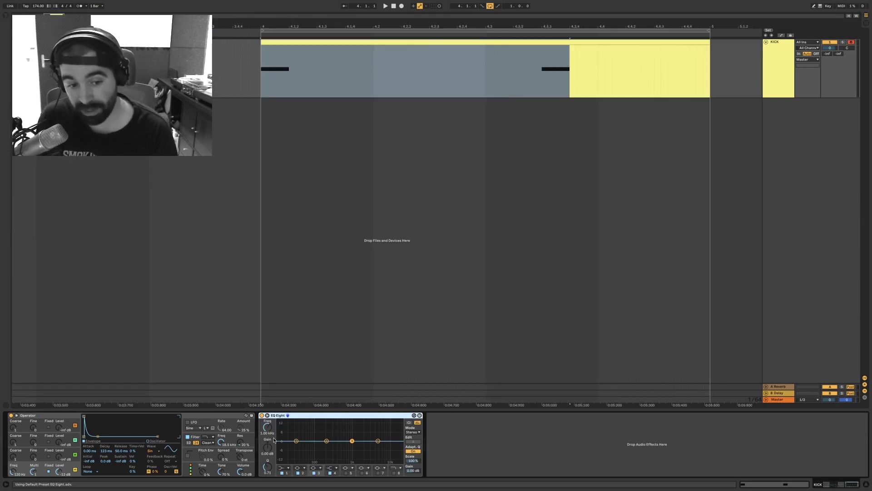
left_click(288, 415)
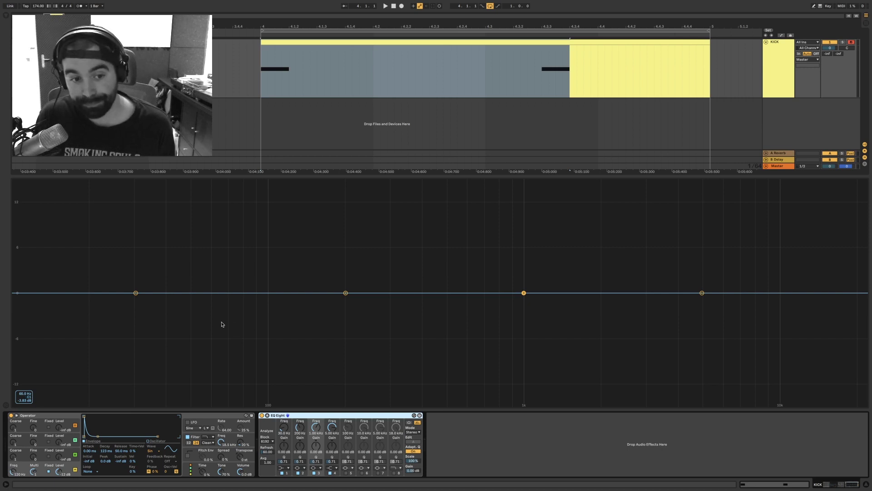
- Set oscillator A's fixed frequency to 66.0 Hz and remove EQ Eight from the KICK track
left_click(12, 473)
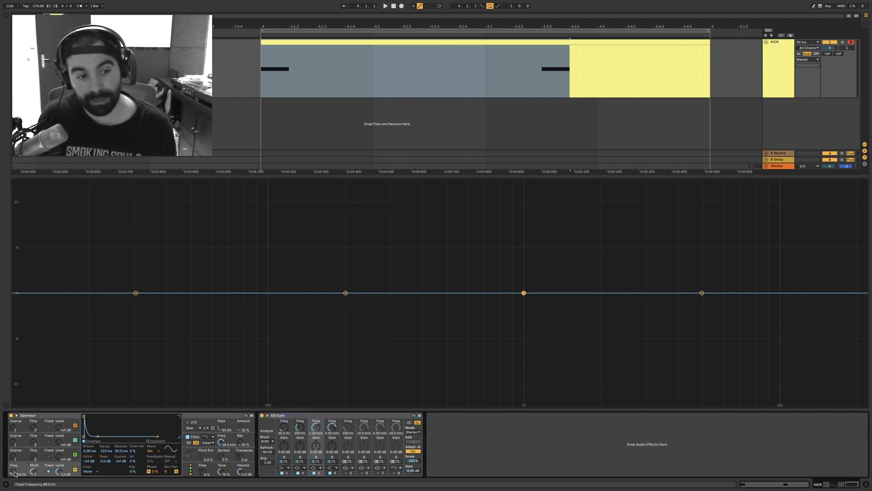
left_click(273, 416)
key("Delete")
- Play the kick clip on loop and transpose both notes up six octaves to C7
double_click(357, 42)
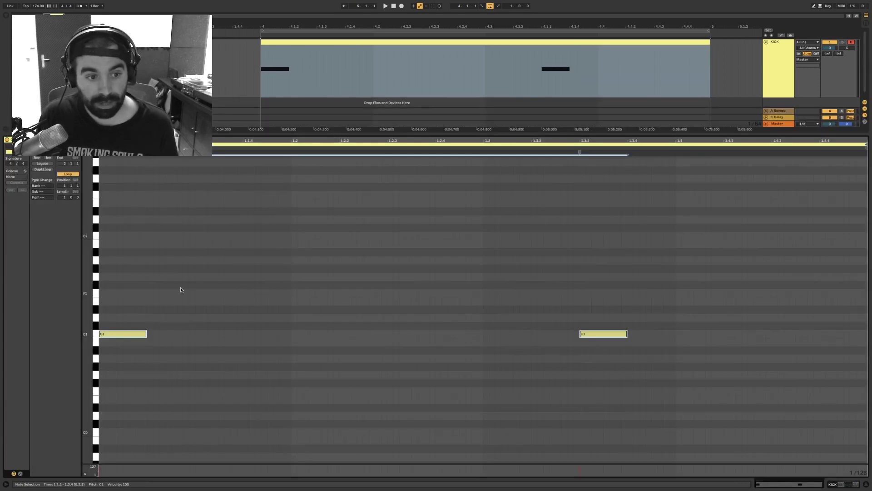
key("space")
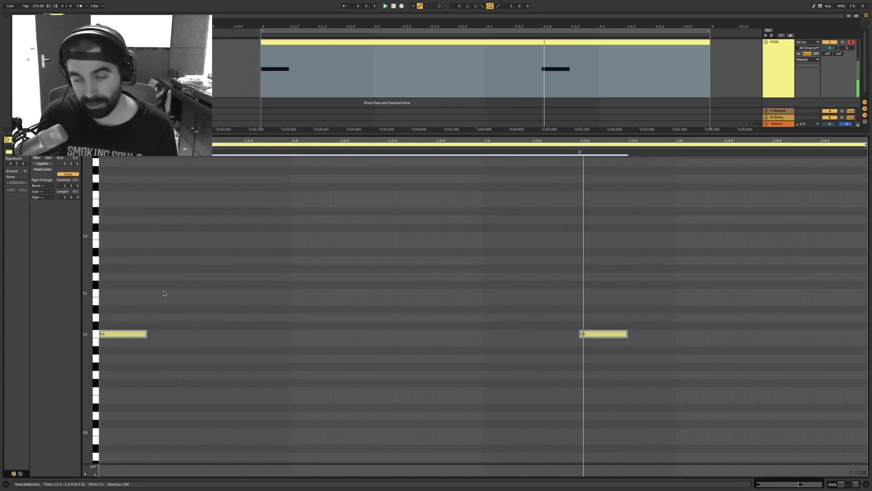
left_click_drag(657, 299, 95, 368)
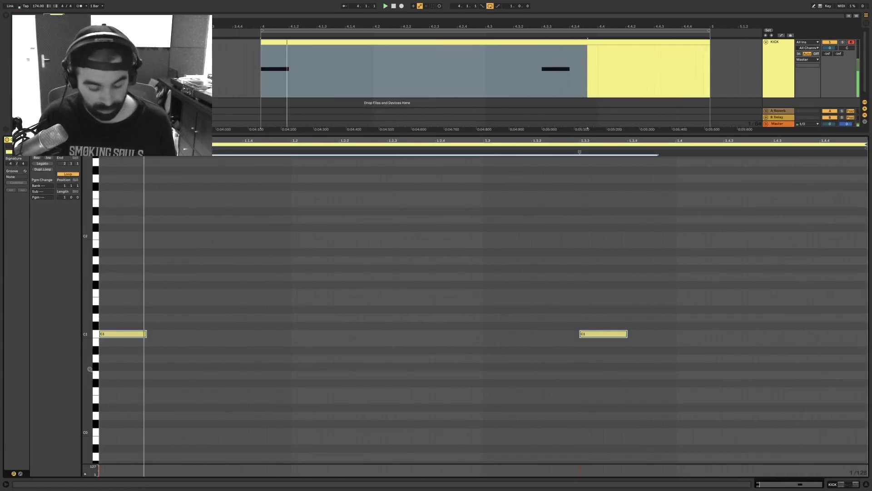
key("shift+Up")
key("shift+Up")
key("shift+Up")
key("shift+Up")
key("shift+Up")
key("shift+Up")
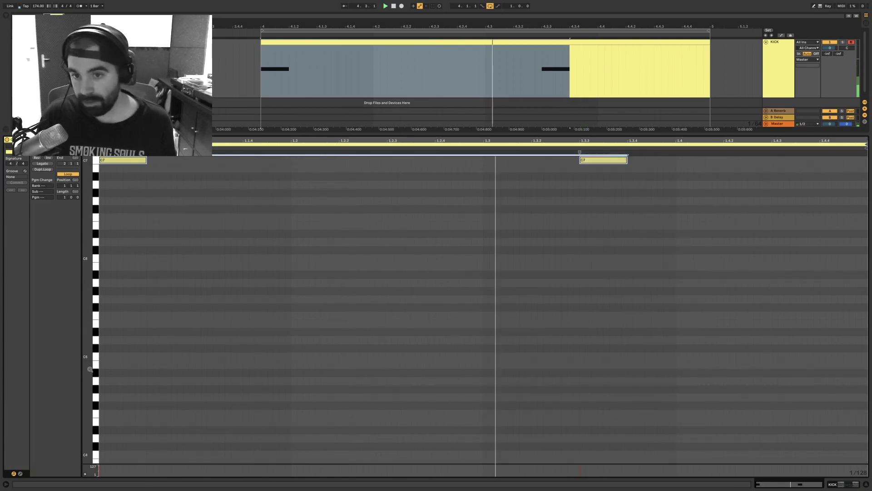
- Transpose both kick notes back down six octaves to C1 during playback
key("shift+Down")
key("shift+Down")
key("shift+Down")
key("shift+Down")
key("shift+Down")
key("shift+Down")
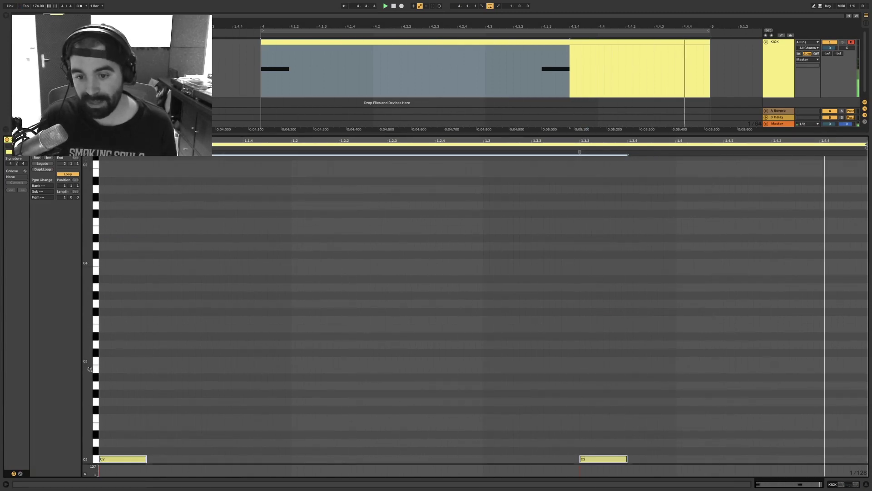
- Try higher and lower fixed frequencies on oscillator A during playback, turn its Fixed mode off and stop playback
key("shift+Tab")
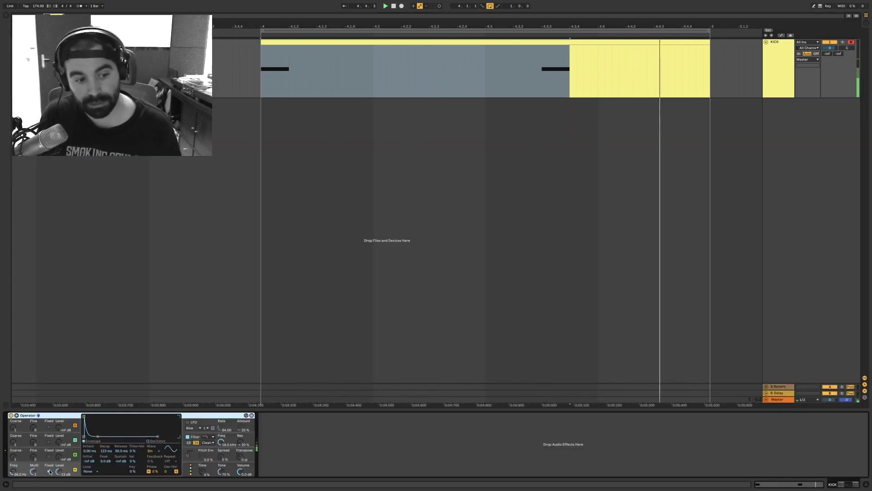
left_click_drag(14, 474, 13, 456)
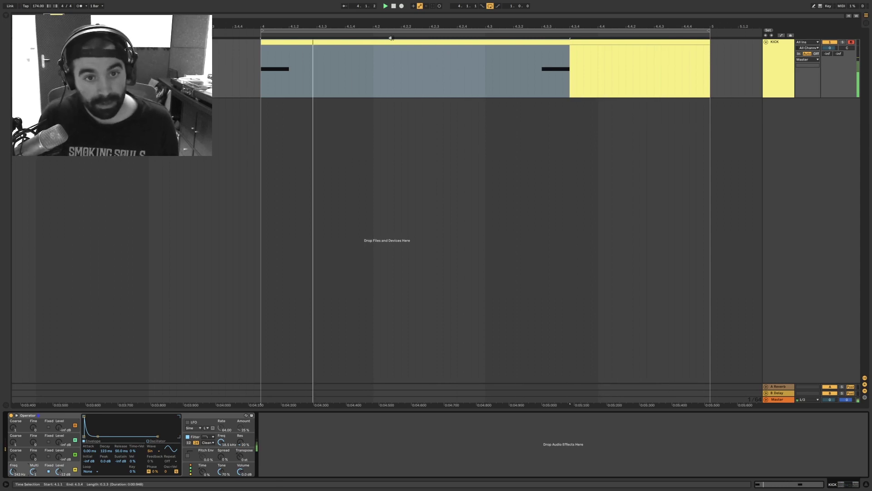
left_click_drag(21, 471, 17, 474)
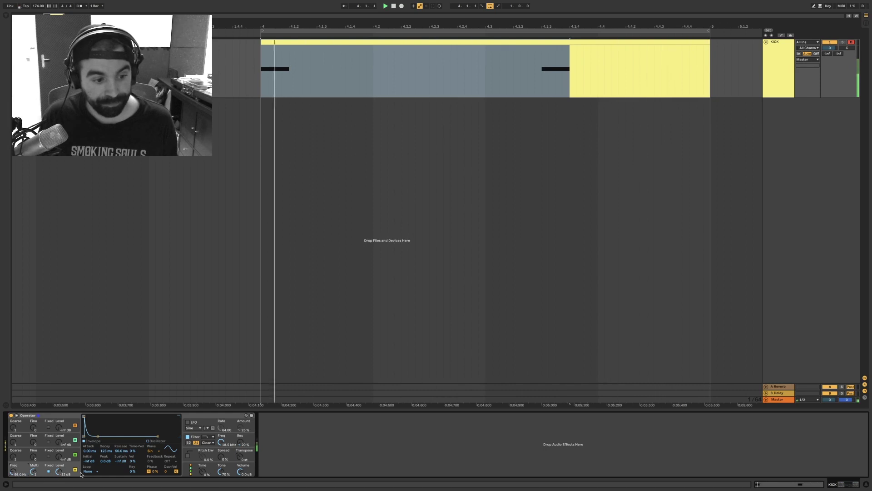
left_click(49, 471)
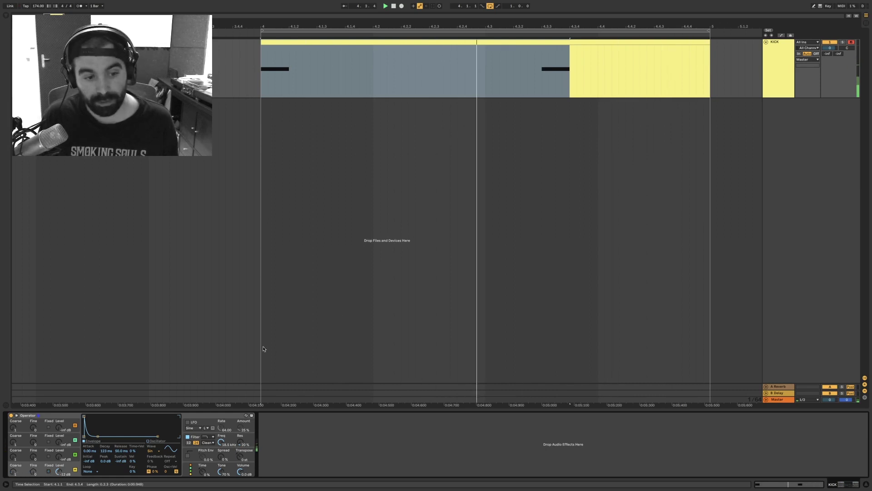
key("space")
double_click(440, 44)
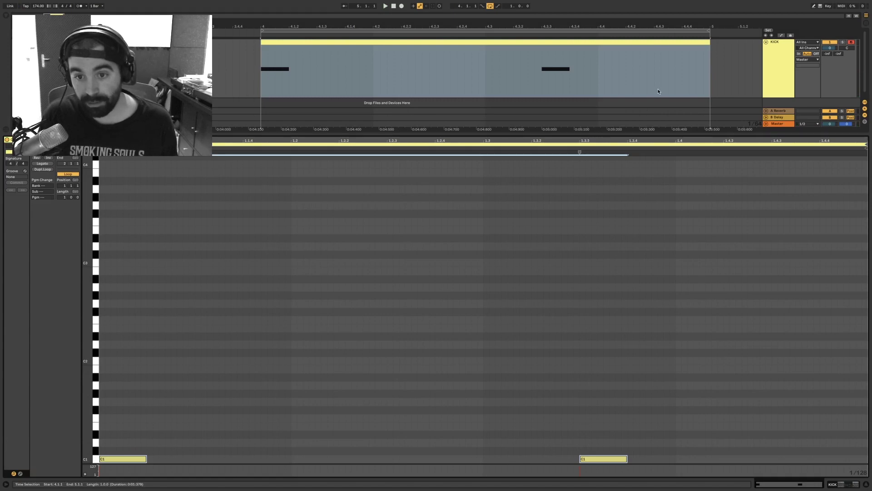
key("super+alt+l")
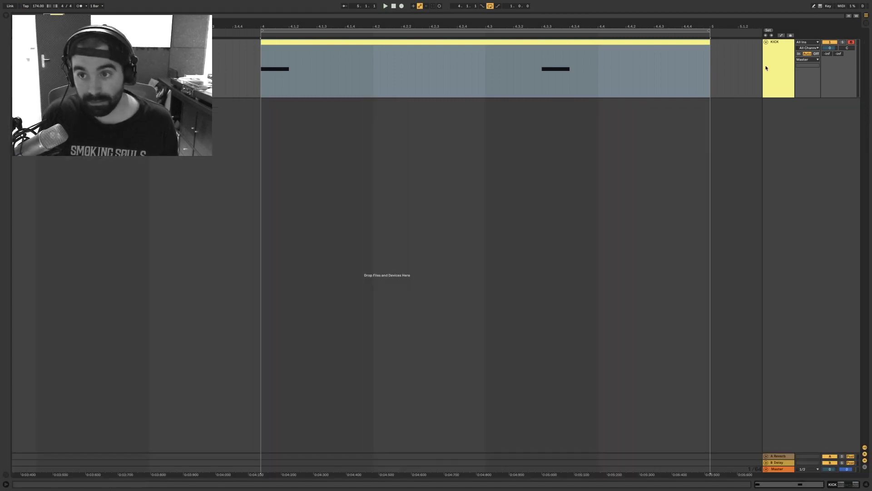
key("shift+Tab")
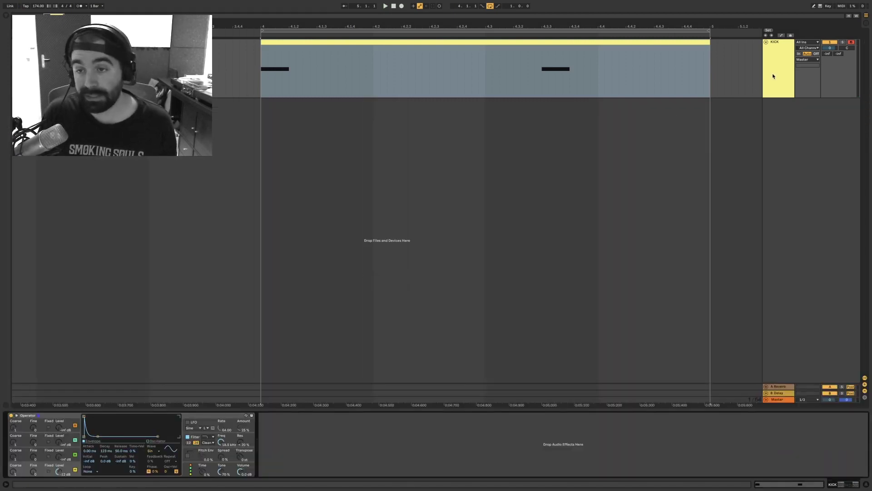
scroll(750, 67, "left", 1)
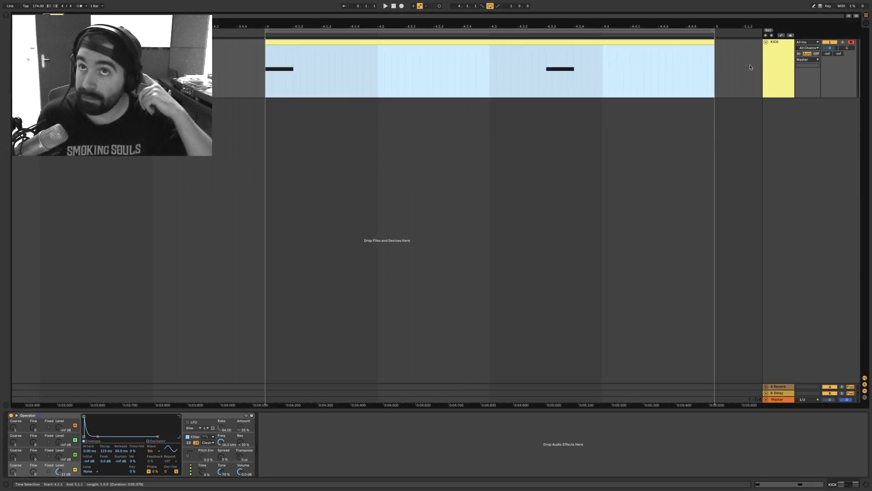
left_click(504, 92)
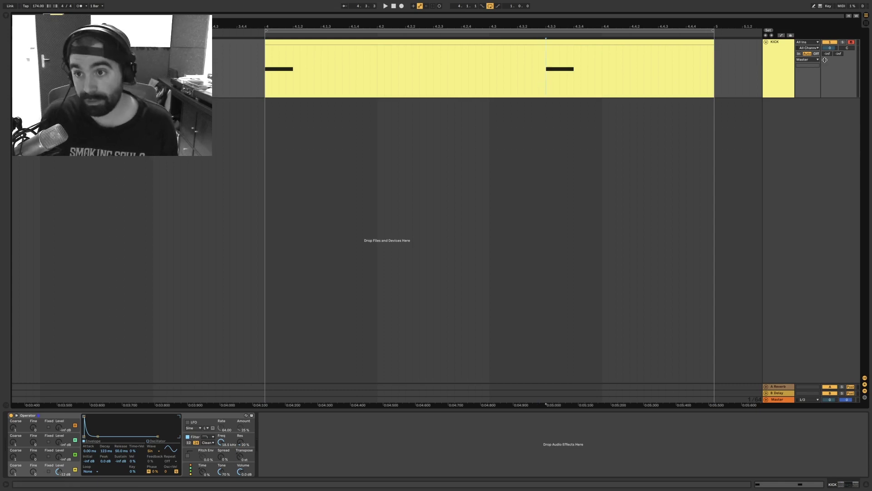
- Try transposing both kick notes by semitones, up to D#1 and back to C1
double_click(569, 43)
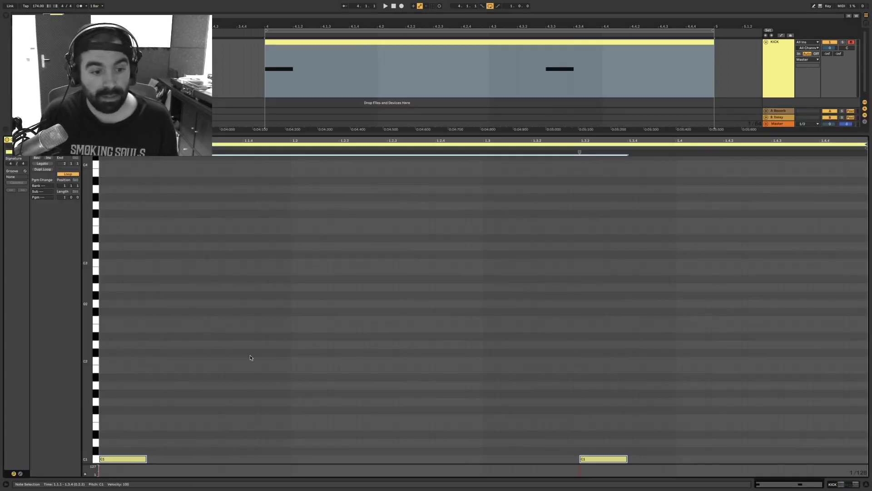
left_click_drag(130, 422, 623, 463)
key("Up")
key("Up")
key("Up")
key("Down")
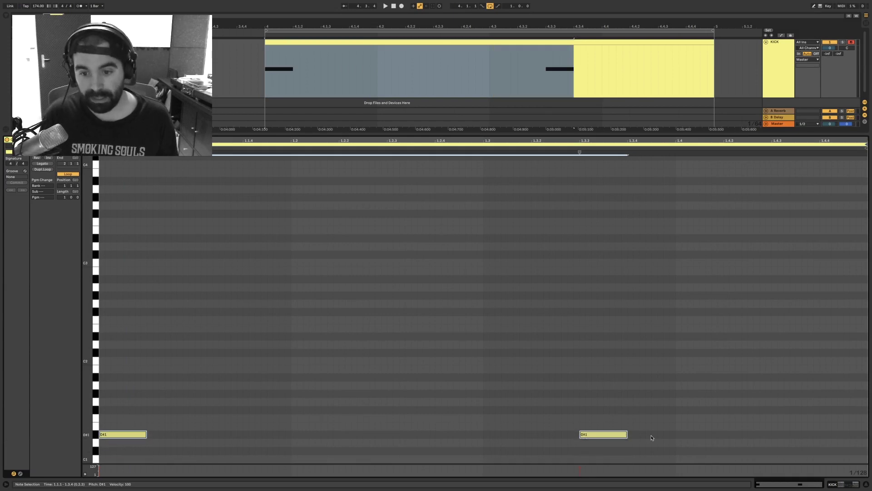
key("Down")
key("Down")
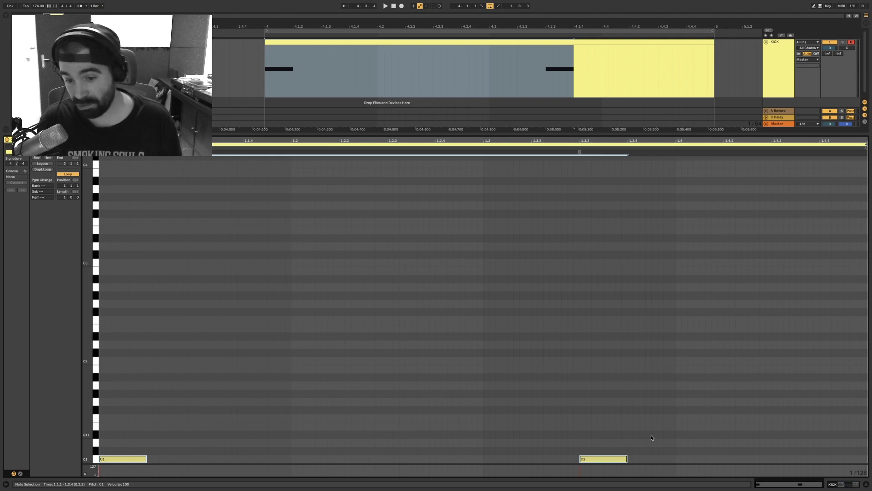
key("Up")
key("Up")
key("Up")
key("Down")
key("Down")
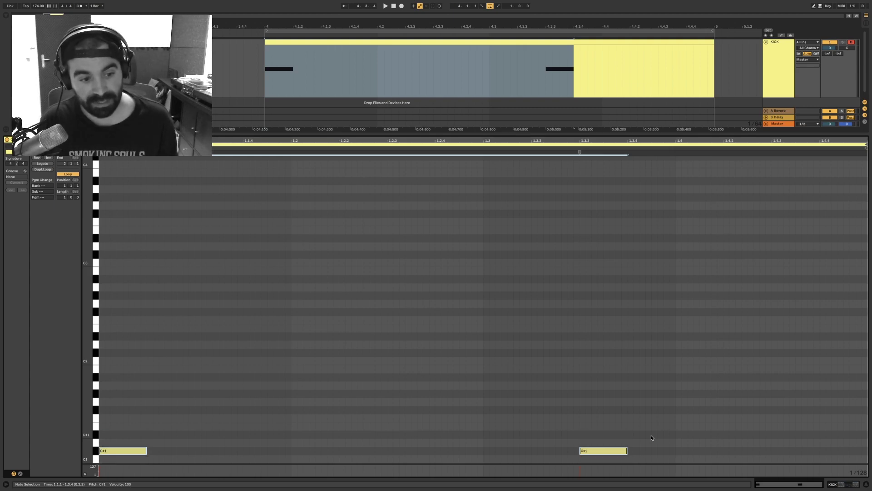
key("Down")
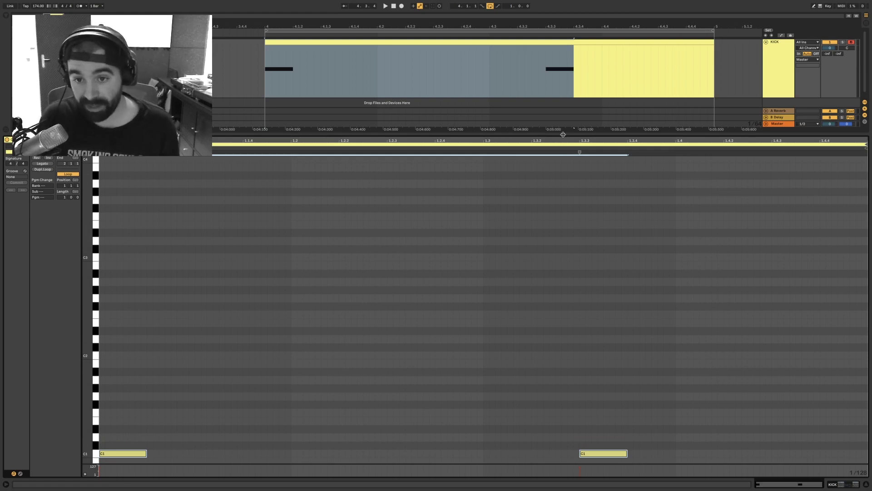
- Return to Operator, audition the kick briefly, and enable the pitch envelope with its amount at 100%
double_click(466, 136)
double_click(773, 46)
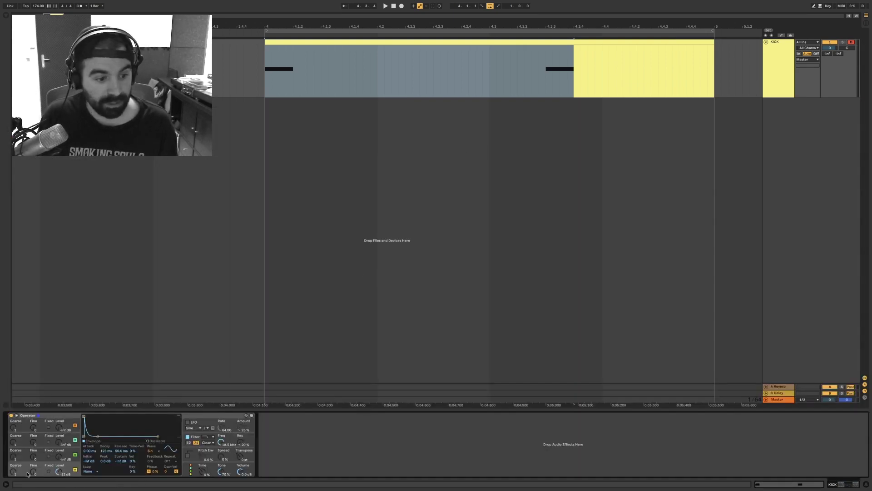
key("space")
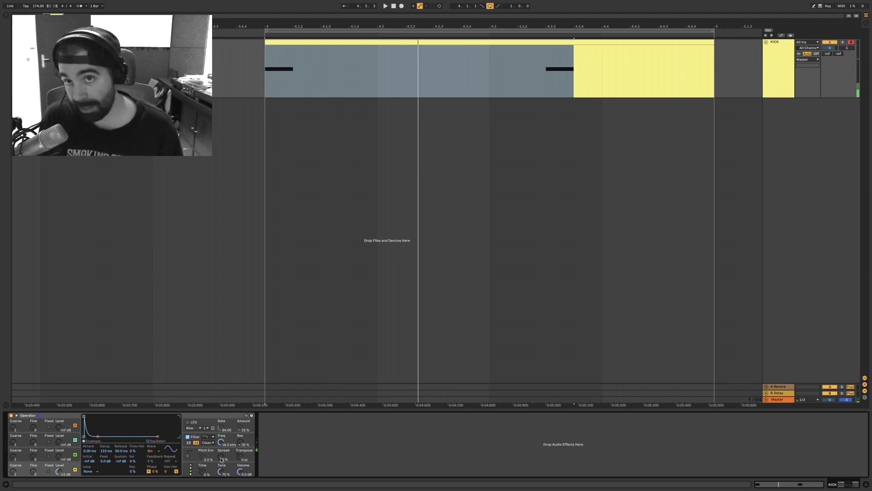
left_click(188, 456)
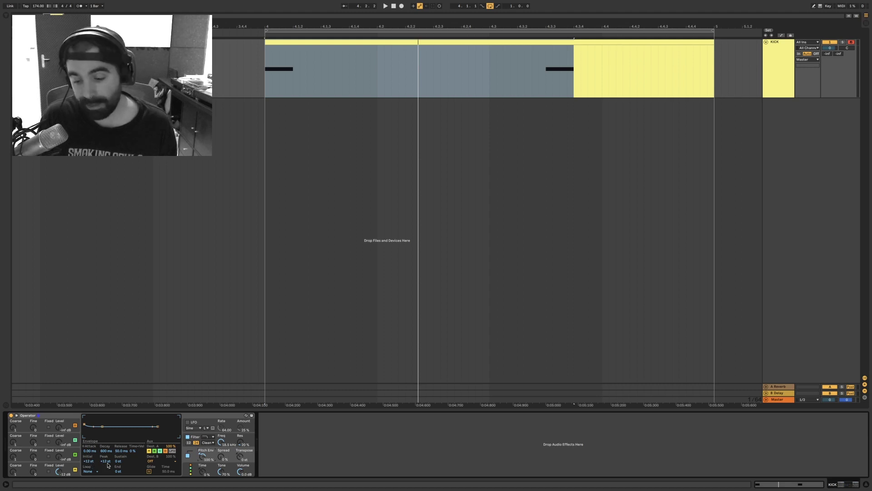
- Lengthen the pitch envelope's decay to several seconds and set its initial and peak levels to +24 st while auditioning the kick
key("space")
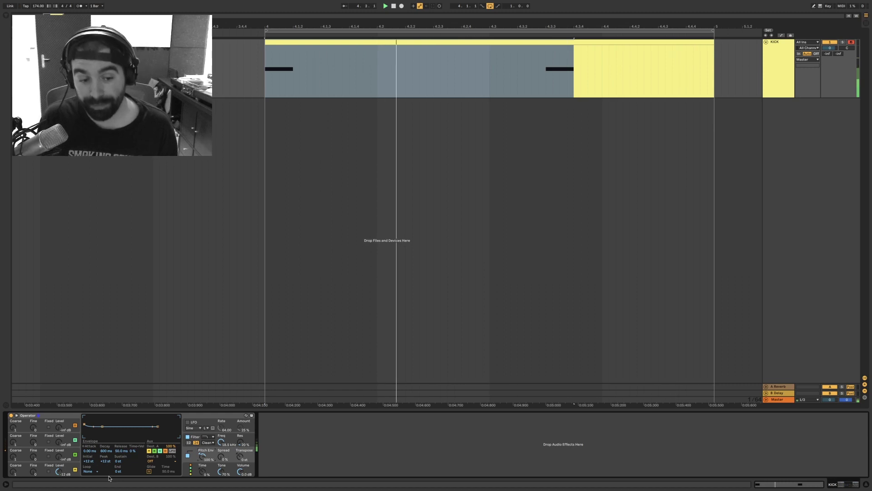
left_click_drag(106, 451, 105, 455)
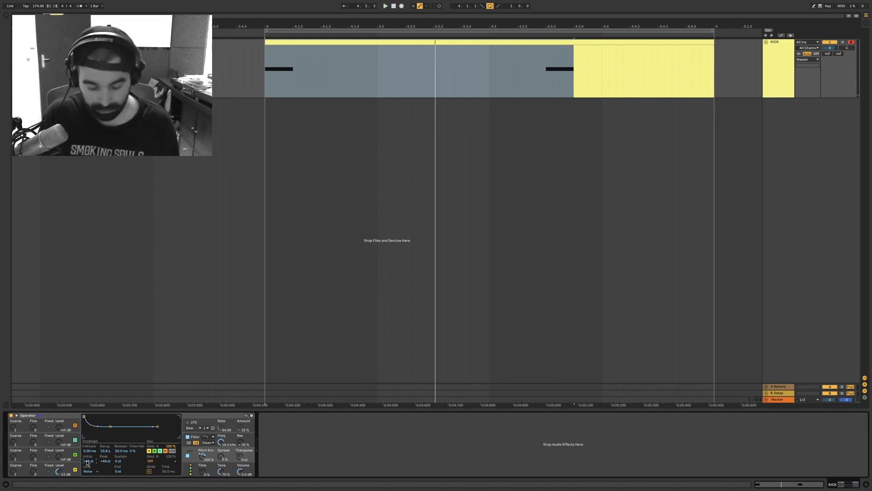
left_click_drag(88, 462, 107, 470)
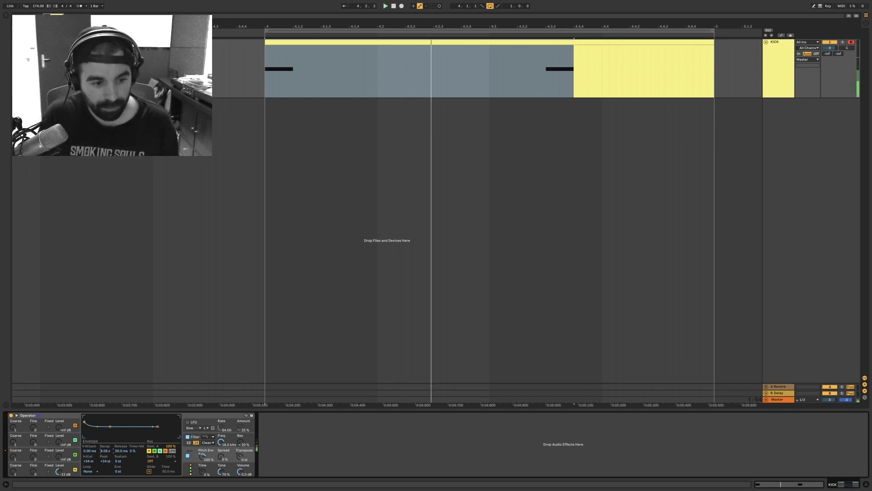
- Lengthen both C1 notes in the kick clip to one beat each and play the loop
left_click(339, 39)
double_click(338, 40)
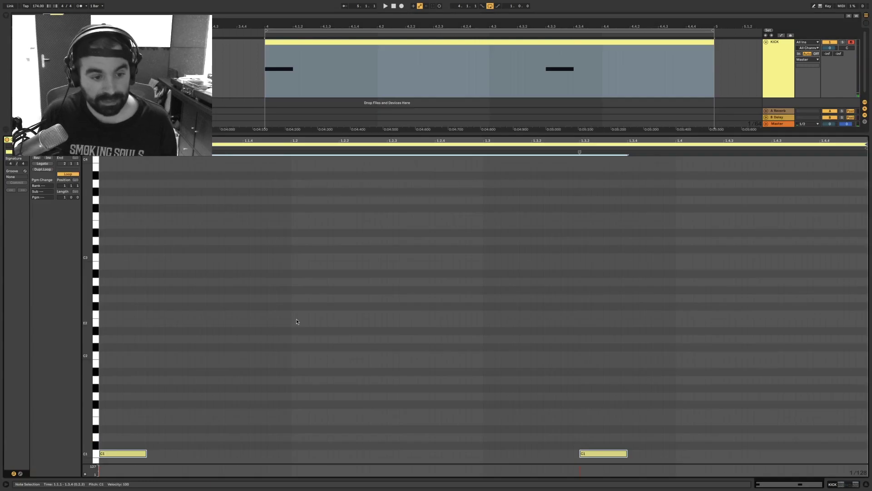
left_click(267, 348)
key("ctrl+a")
left_click_drag(144, 453, 287, 447)
key("space")
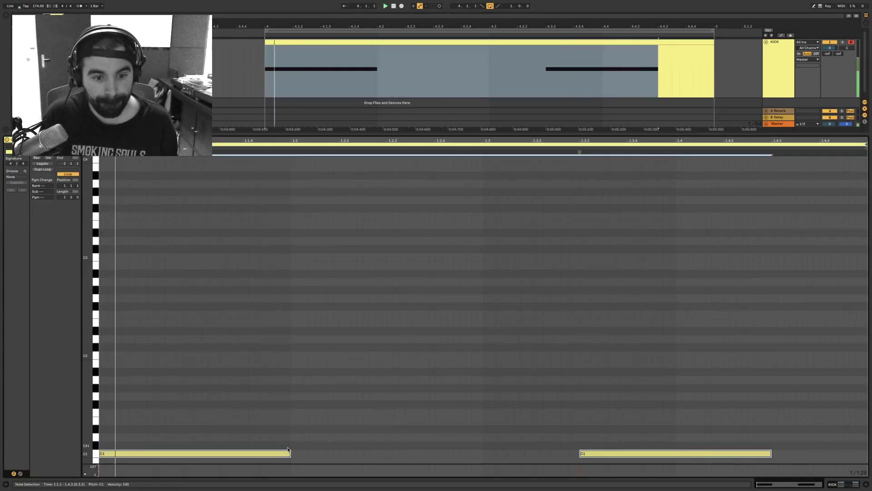
- Replay the loop, return to Operator on the KICK track, and lengthen oscillator A's decay to 60 s
key("space")
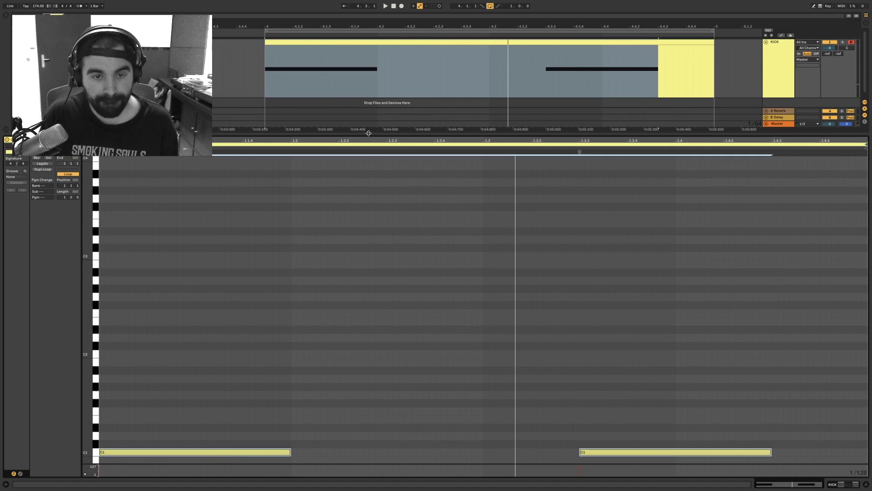
left_click(369, 133)
key("space")
double_click(787, 61)
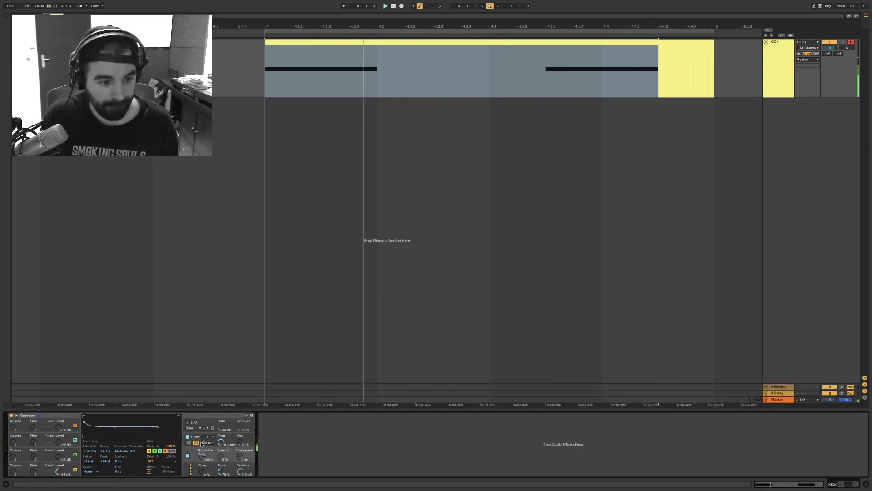
left_click(69, 467)
left_click(105, 450)
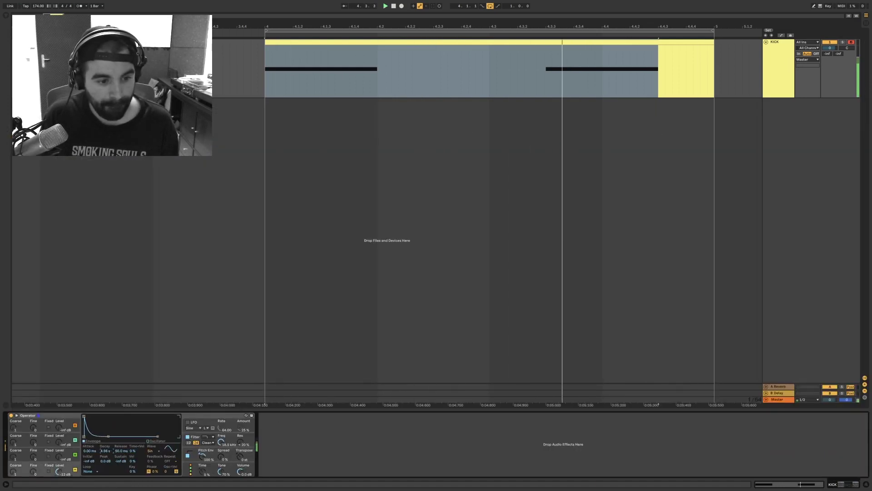
left_click_drag(105, 451, 106, 432)
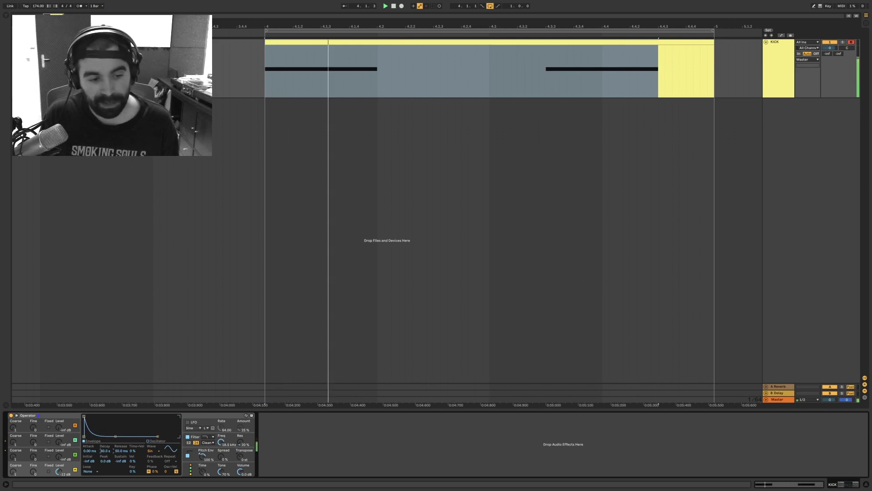
- Audition the kick while adjusting the pitch envelope's decay, trying 531 ms and settling on 17.1 ms
left_click(197, 454)
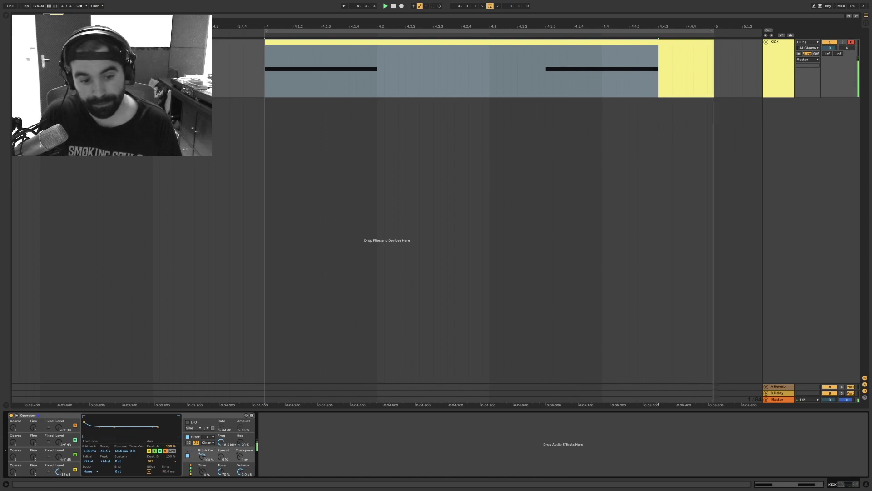
mouse_move(106, 450)
left_mouse_down()
mouse_move(106, 440)
mouse_move(106, 481)
mouse_move(106, 446)
left_mouse_up()
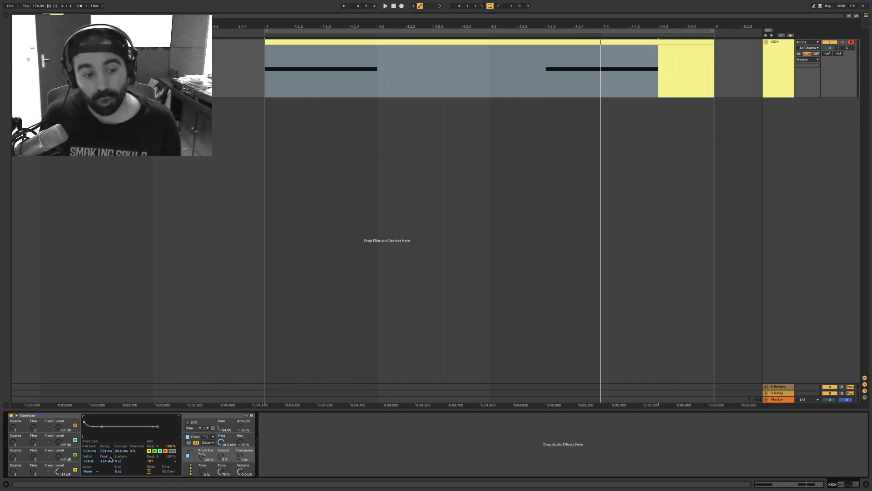
double_click(317, 52)
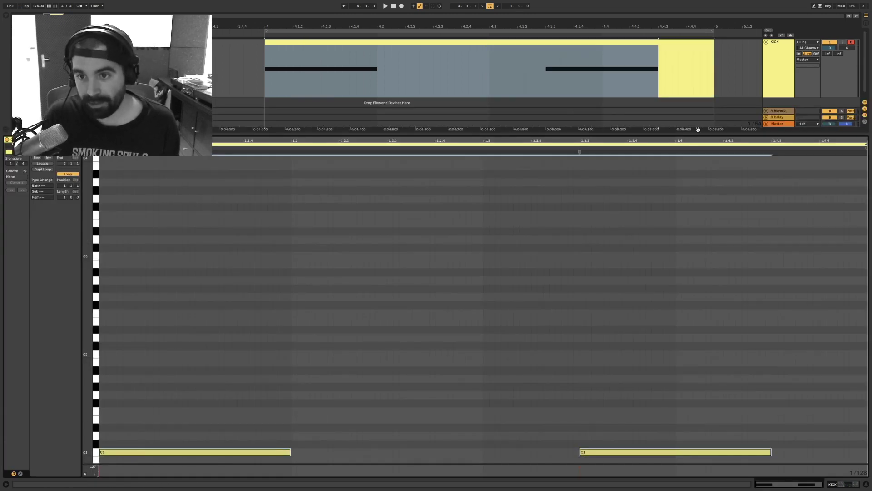
double_click(773, 67)
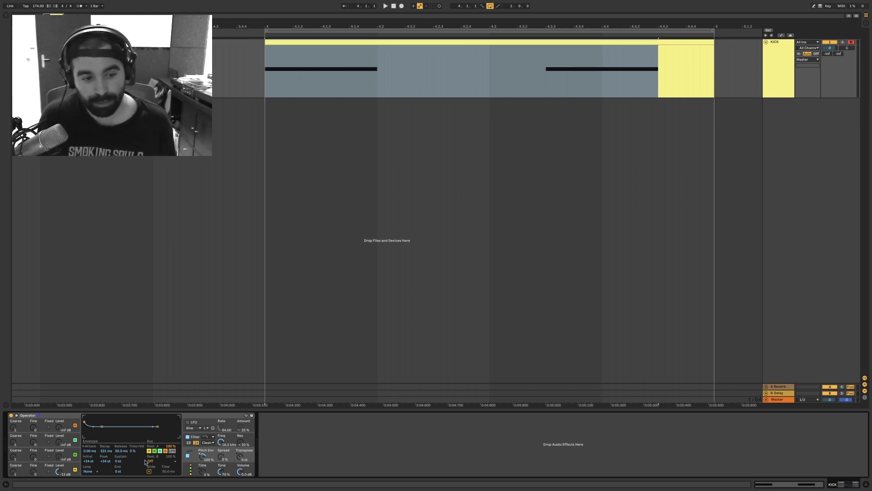
key("space")
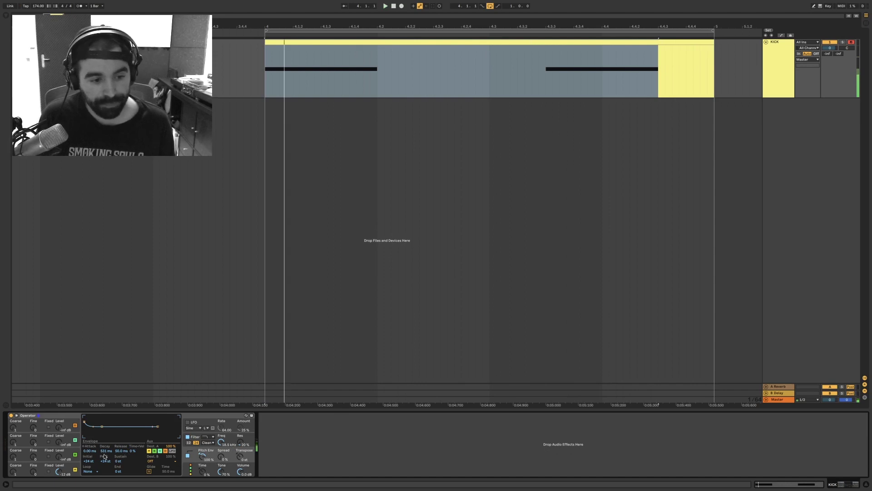
left_click_drag(105, 451, 105, 479)
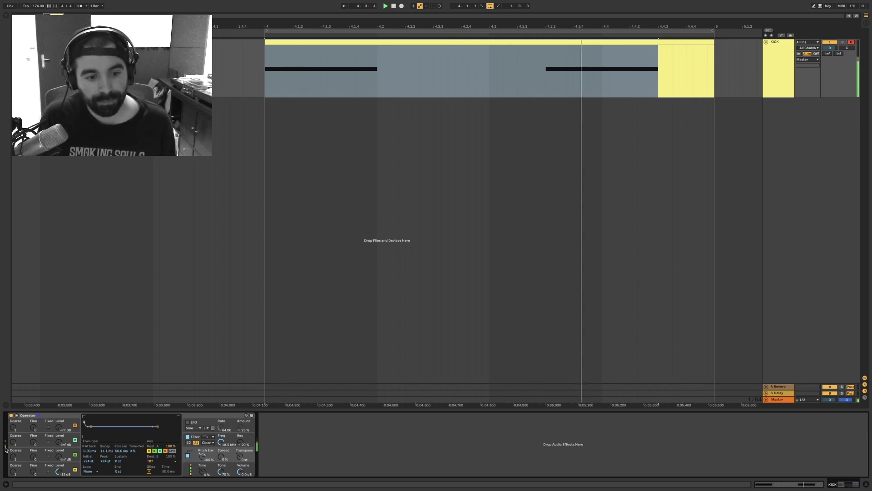
left_click_drag(106, 450, 106, 447)
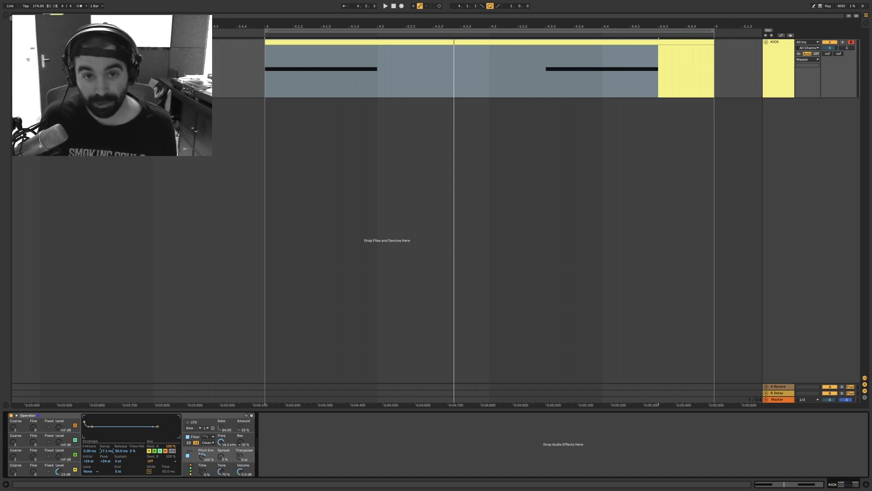
- Add a Drum Buss effect after Operator on the KICK track and turn on its compressor
left_click(5, 14)
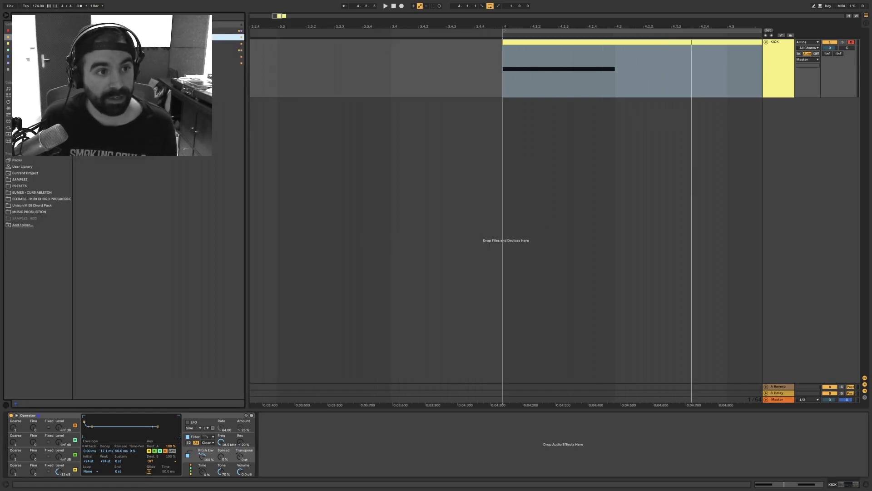
left_click_drag(227, 37, 333, 437)
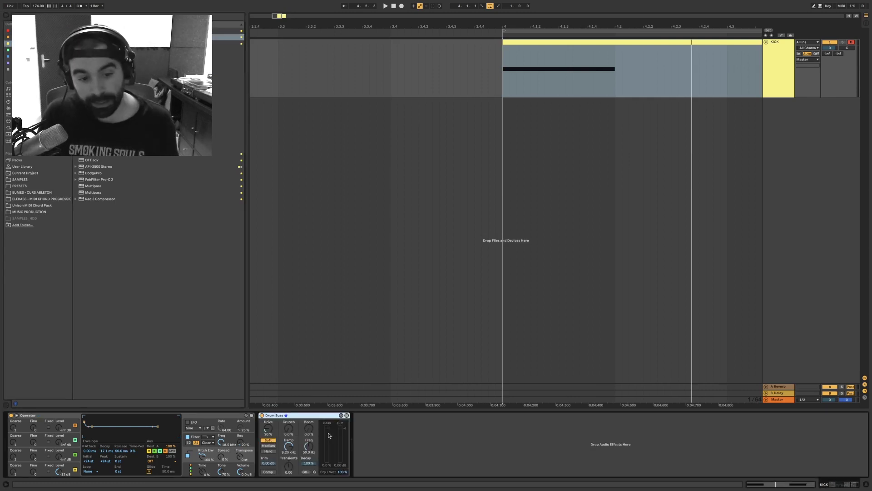
left_click(268, 472)
left_click(325, 419)
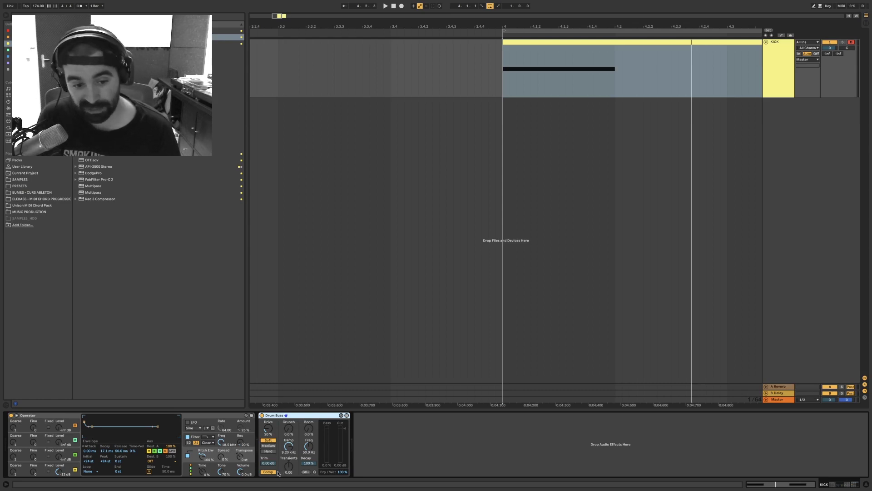
- Try Drum Buss's Transients and Boom controls, then return both to zero and set Drive to 0%
left_click_drag(288, 465, 289, 454)
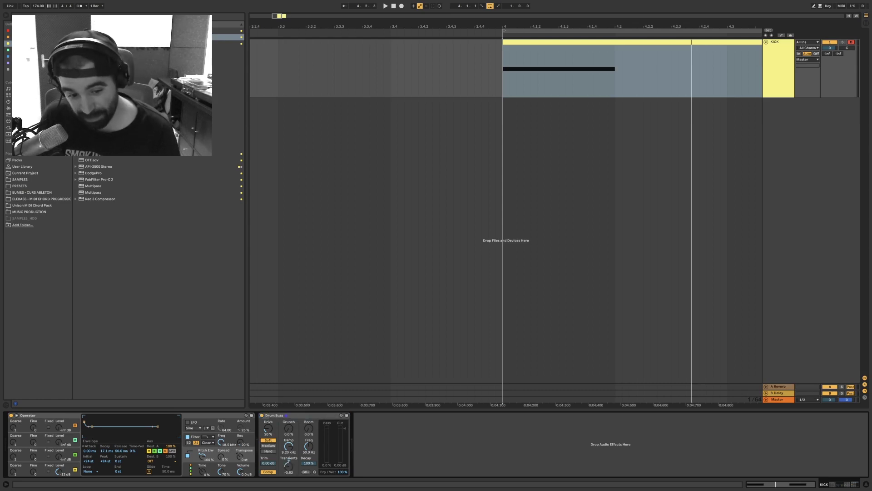
left_click(269, 472)
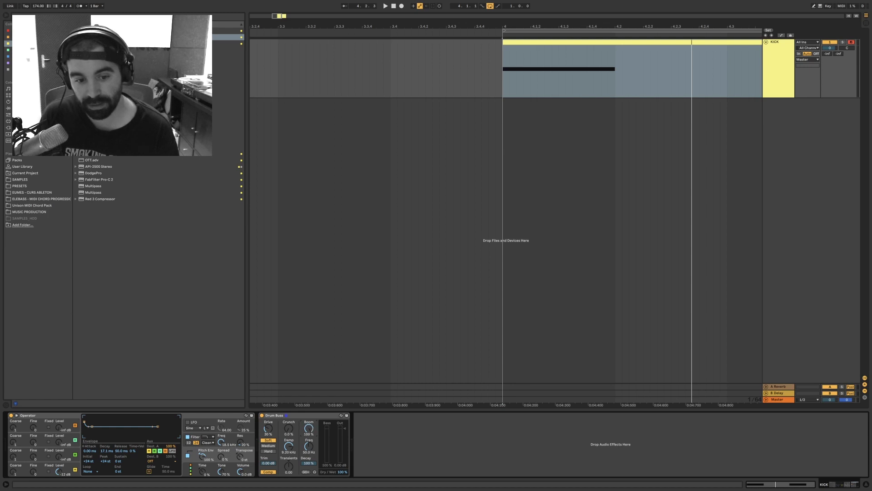
left_click_drag(309, 428, 309, 464)
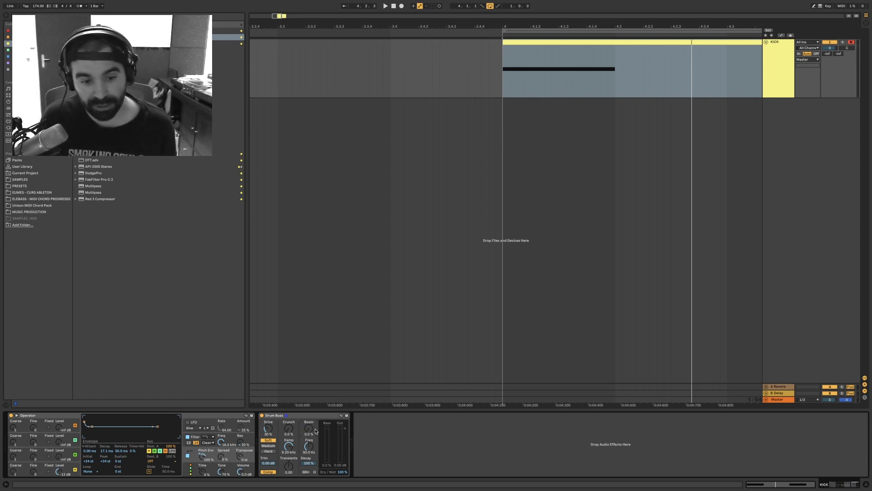
left_click_drag(309, 428, 309, 437)
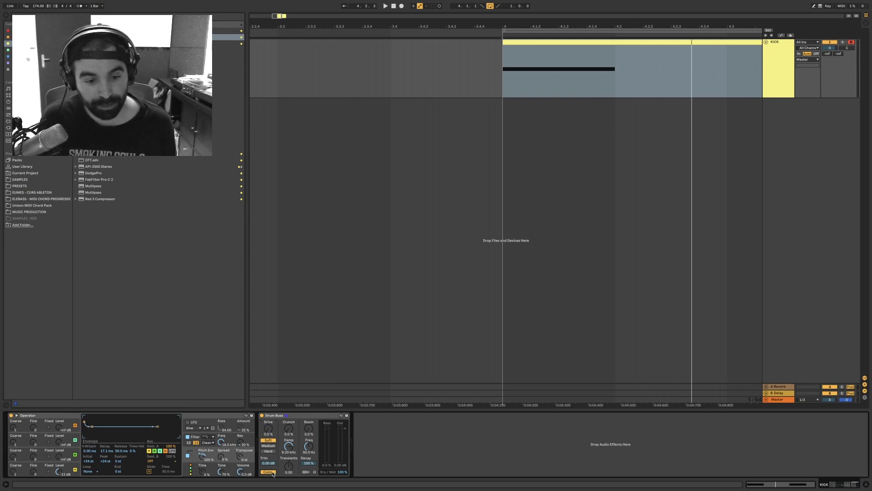
- Play the loop and shorten oscillator A's decay in Operator to 579 ms
key("space")
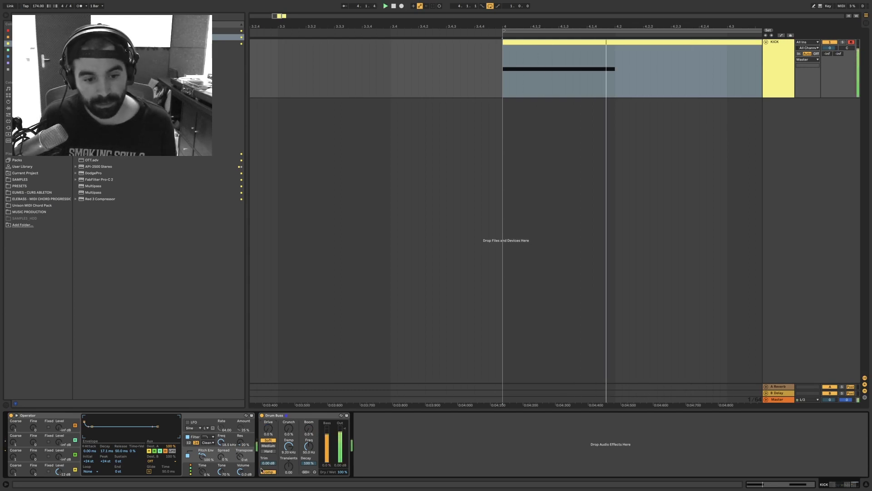
left_click(49, 470)
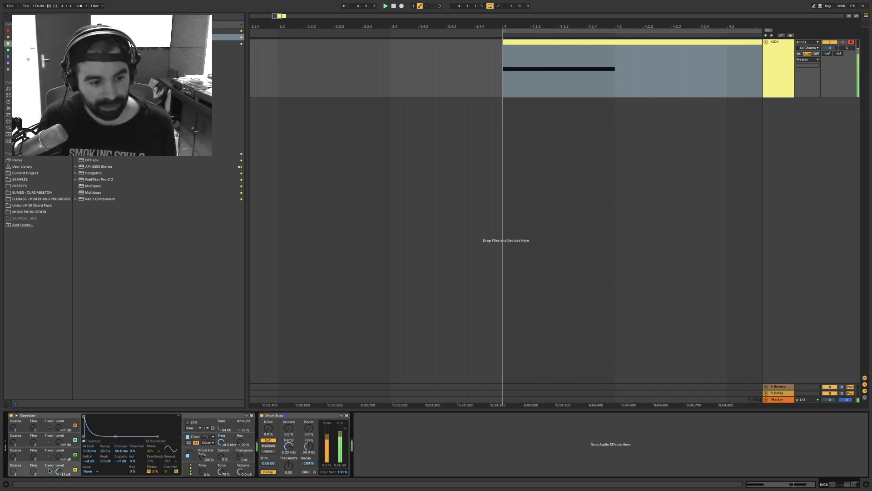
mouse_move(106, 451)
left_mouse_down()
mouse_move(105, 471)
mouse_move(105, 452)
left_mouse_up()
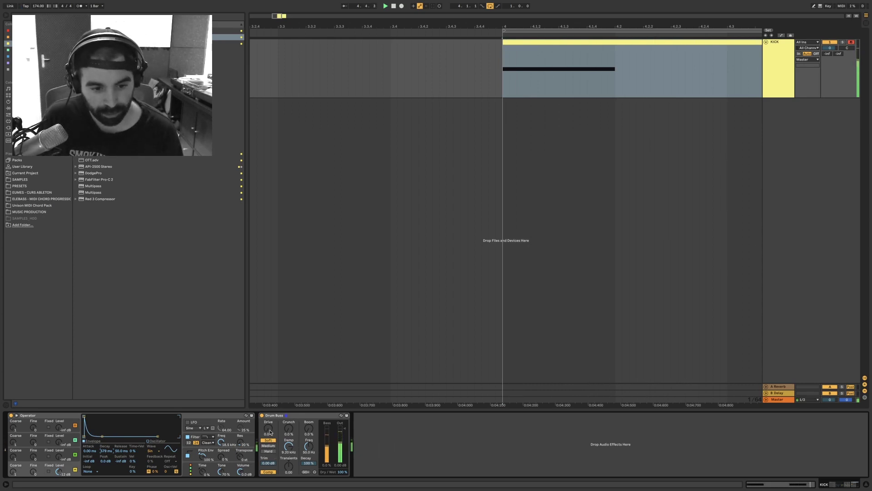
- Switch Drum Buss's distortion to Hard, set Drive to about 22%, and raise Transients to 0.37
left_click_drag(270, 432, 270, 411)
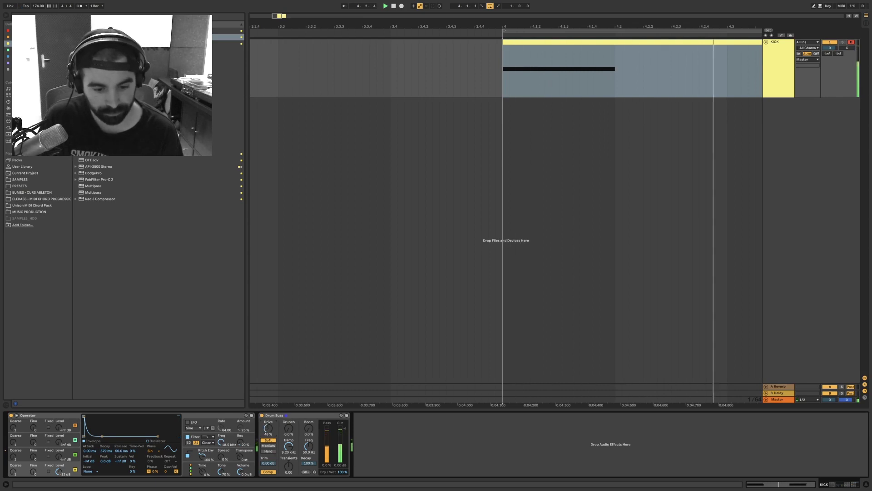
left_click(269, 451)
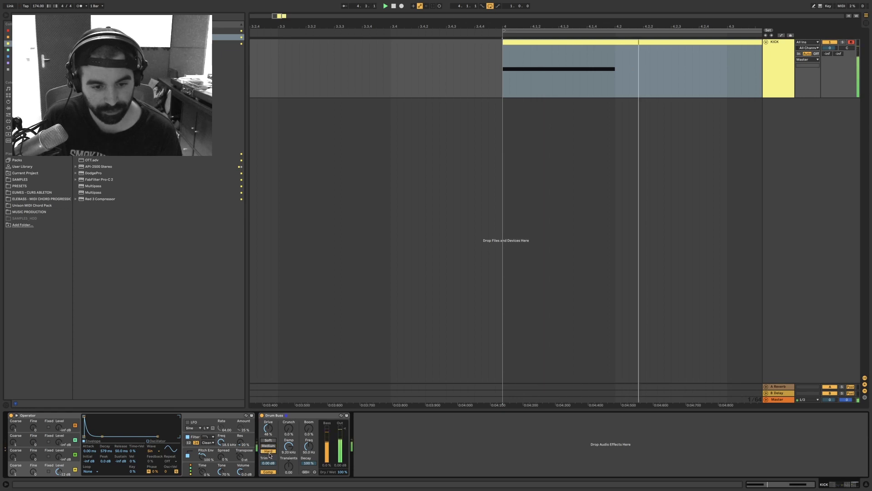
left_click_drag(268, 429, 269, 442)
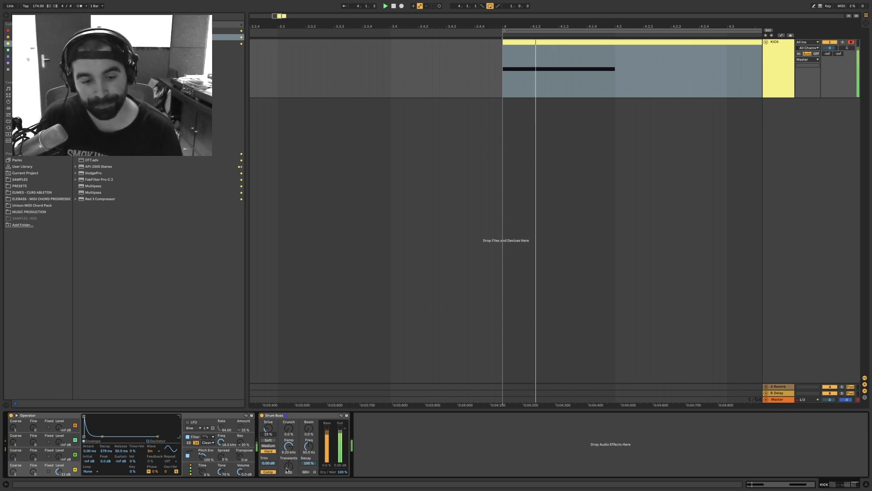
mouse_move(286, 469)
left_mouse_down()
mouse_move(287, 452)
mouse_move(286, 464)
left_mouse_up()
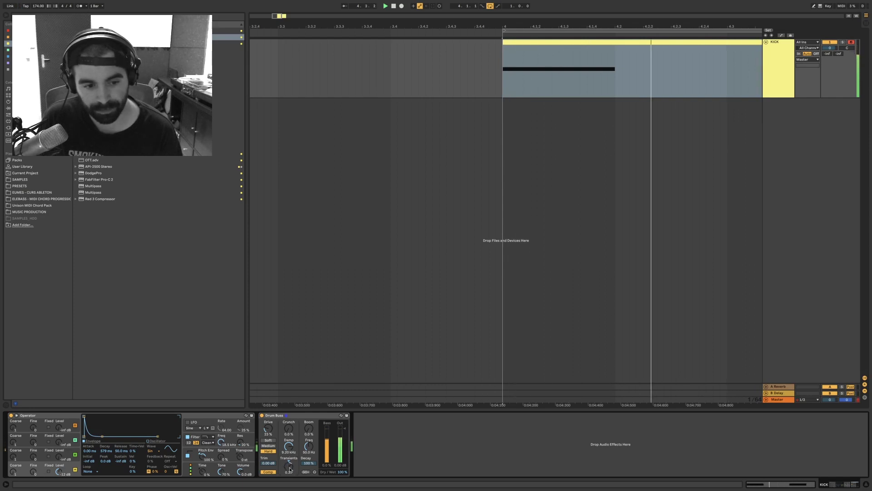
- Shorten oscillator A's decay to 47.8 ms, and set the pitch envelope's decay to 6.83 ms with its initial level at +12 st
mouse_move(104, 452)
left_mouse_down()
mouse_move(105, 468)
mouse_move(107, 451)
mouse_move(89, 463)
mouse_move(101, 463)
left_mouse_up()
left_click(194, 462)
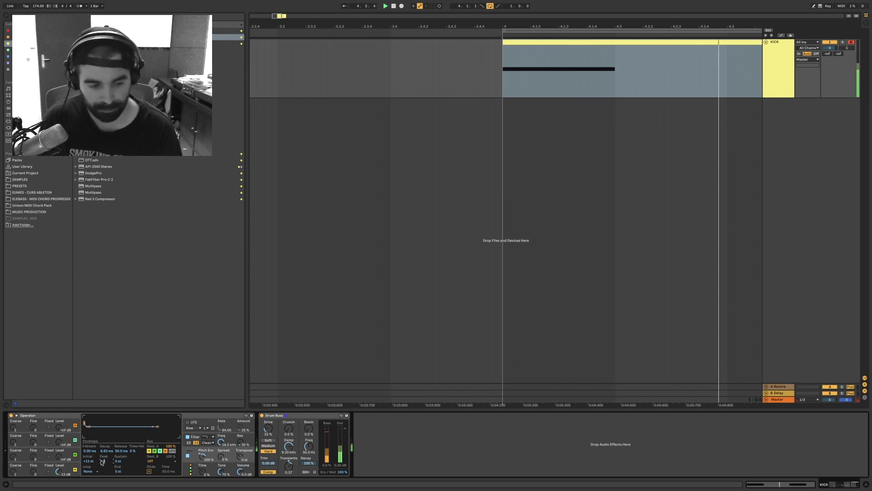
left_click(68, 467)
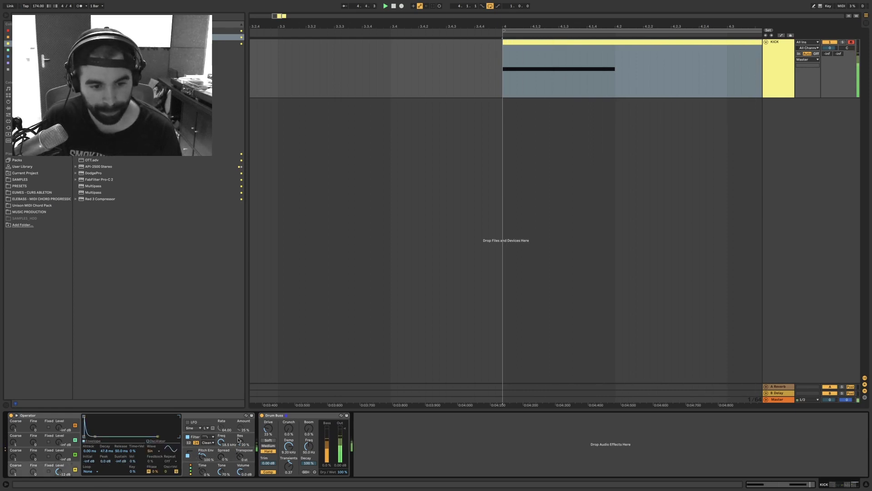
- Set Drum Buss's Drive to 36% and Transients to 0.44, and lengthen oscillator A's decay to 104 ms
left_click_drag(270, 432, 270, 427)
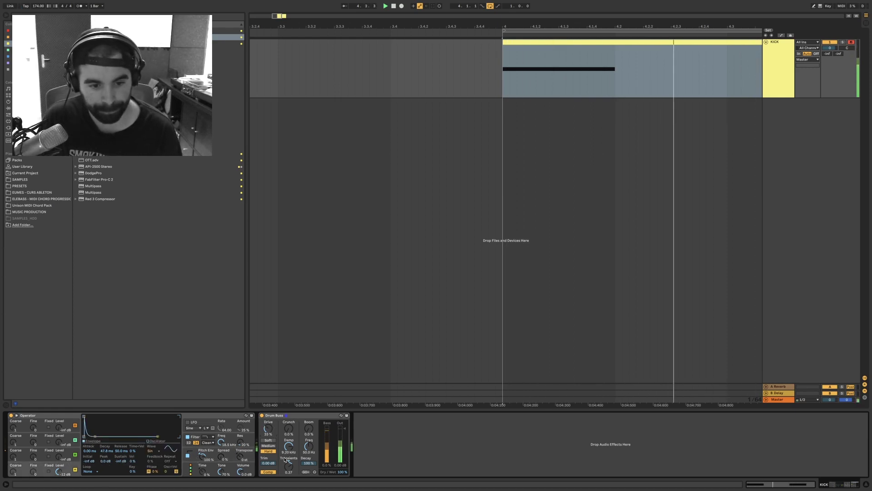
left_click_drag(289, 467, 289, 463)
left_click_drag(269, 430, 269, 428)
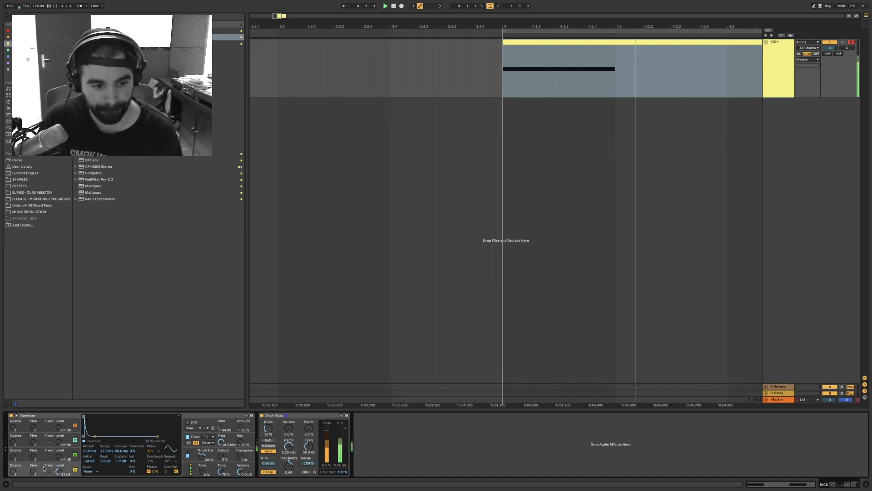
left_click_drag(105, 452, 112, 449)
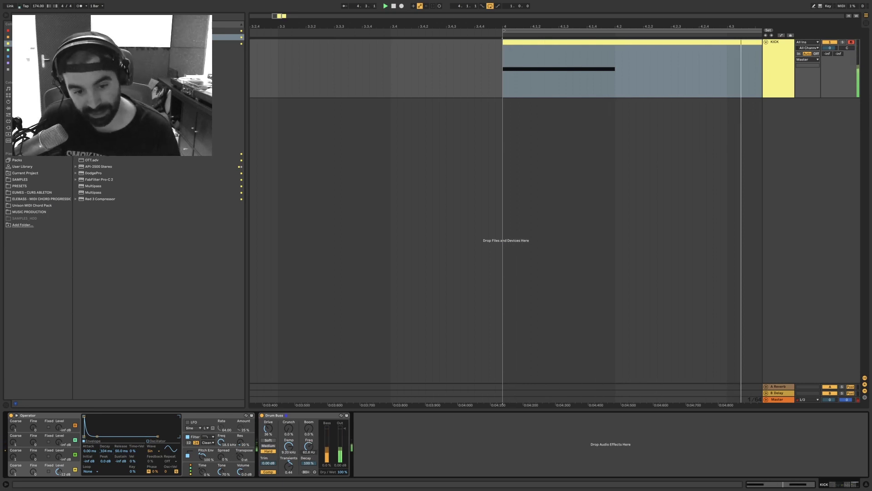
- Tune Drum Buss's Boom frequency to the nearest note at 65.4 Hz and set the Boom amount to 37%
mouse_move(309, 446)
left_mouse_down()
mouse_move(309, 423)
mouse_move(328, 462)
mouse_move(309, 454)
mouse_move(309, 461)
left_mouse_up()
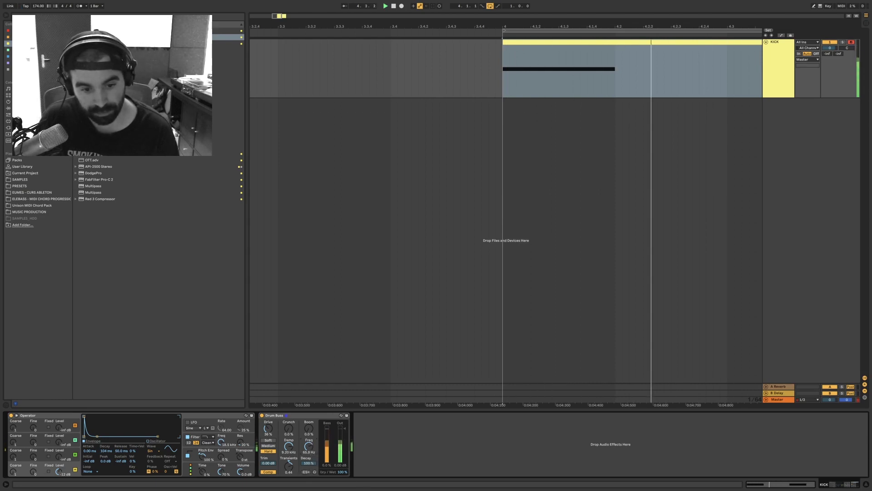
left_click(306, 472)
left_click_drag(309, 435, 309, 373)
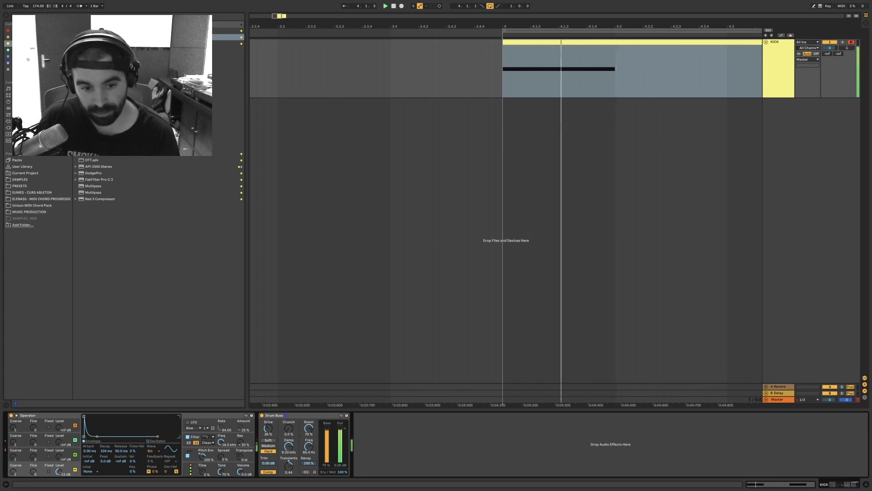
left_click_drag(308, 428, 309, 442)
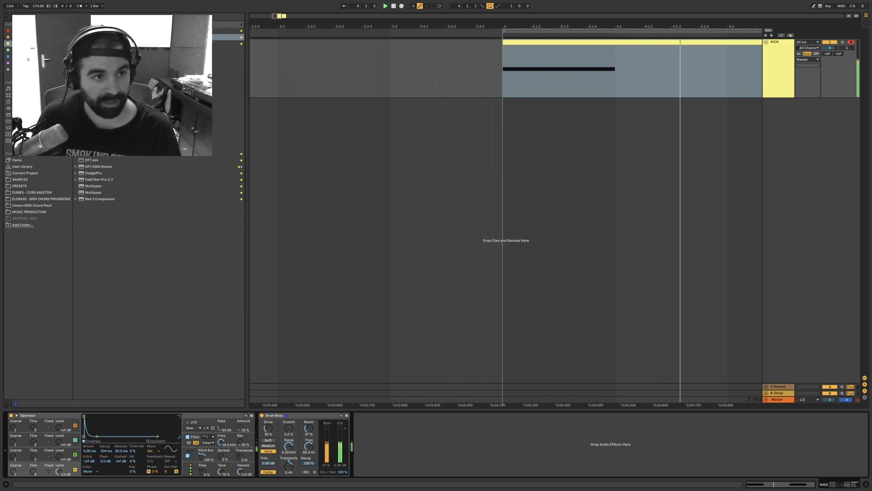
- Add an EQ Eight after Drum Buss on the KICK track
left_click(22, 37)
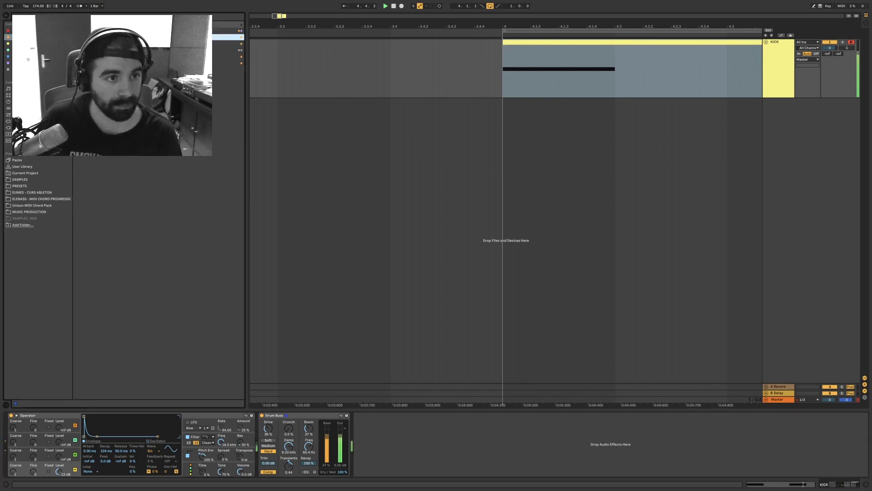
left_click_drag(109, 37, 389, 448)
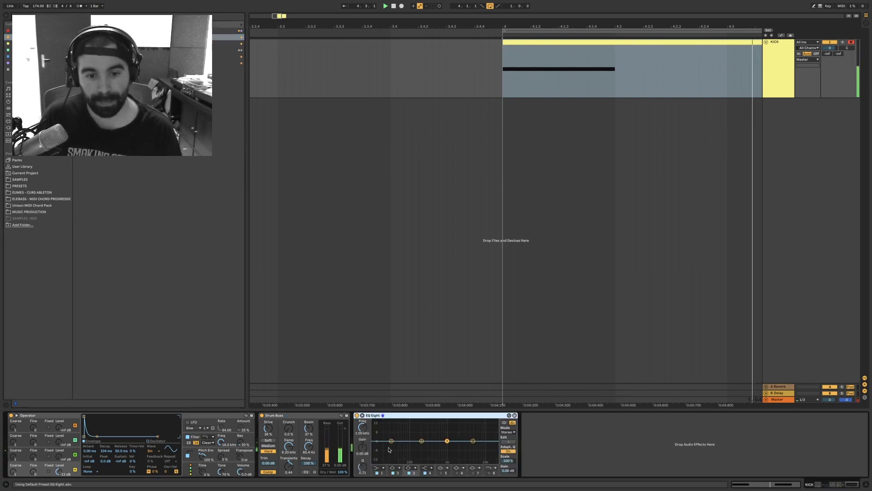
- Expand EQ Eight's display and boost band 2 by 4.20 dB at about 66 Hz
left_click(362, 415)
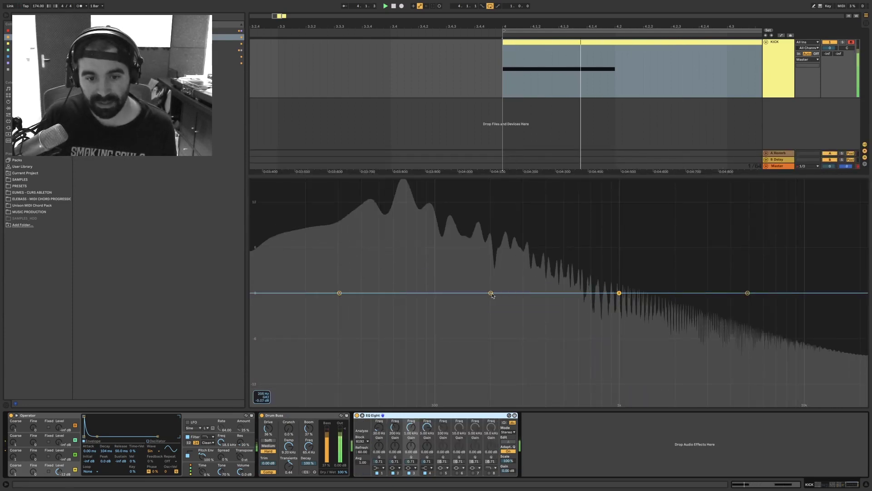
left_click_drag(491, 293, 404, 265)
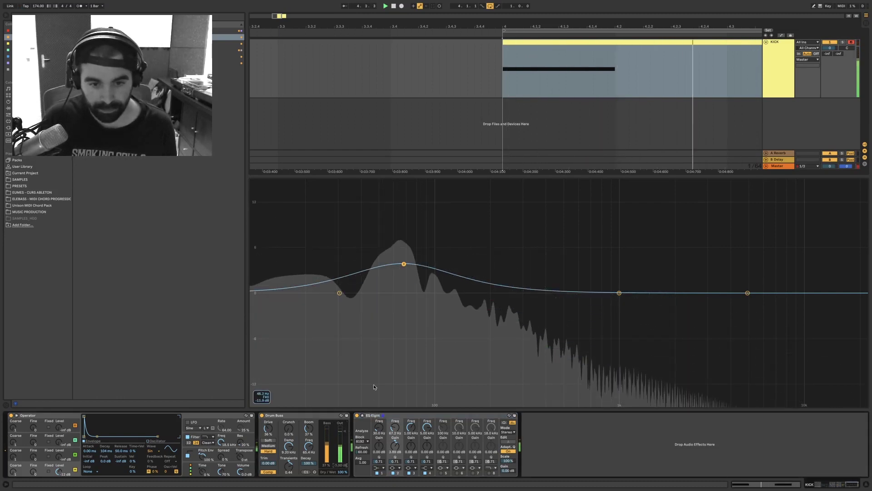
left_click_drag(404, 264, 402, 261)
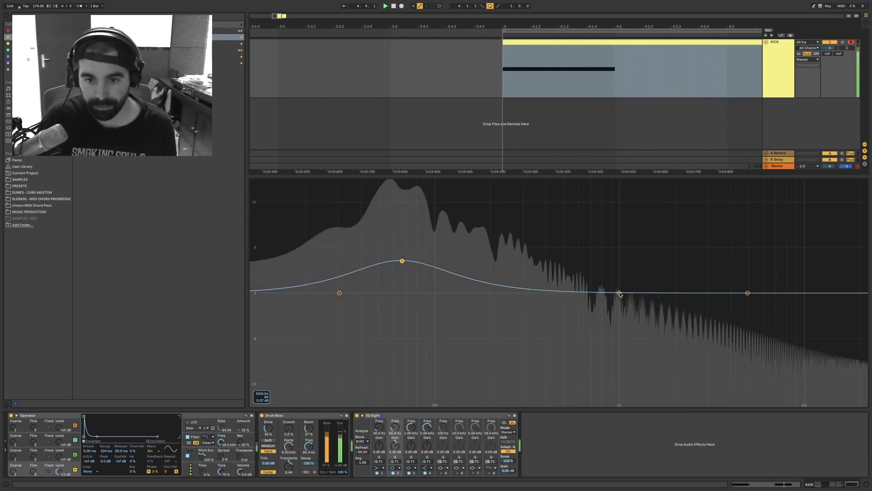
- Cut EQ Eight's band 3 by 7.13 dB at about 161 Hz, and compare the kick with EQ Eight bypassed
left_click_drag(619, 292, 529, 294)
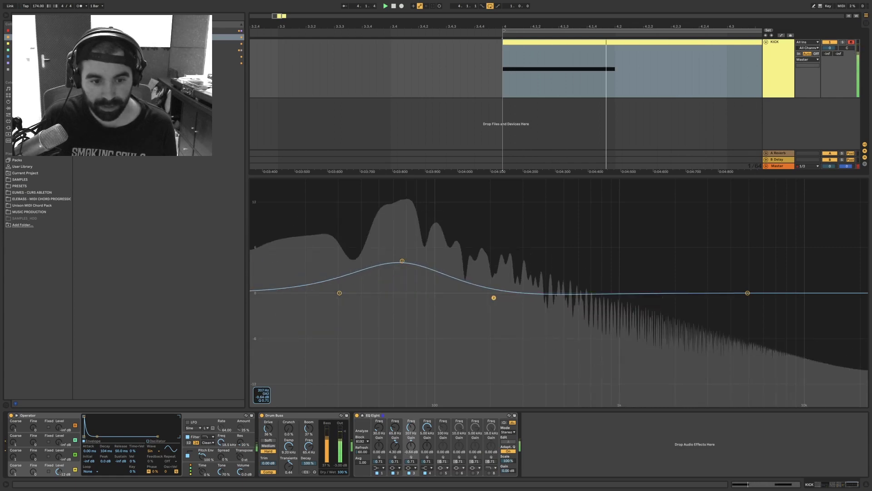
left_click_drag(471, 299, 460, 303)
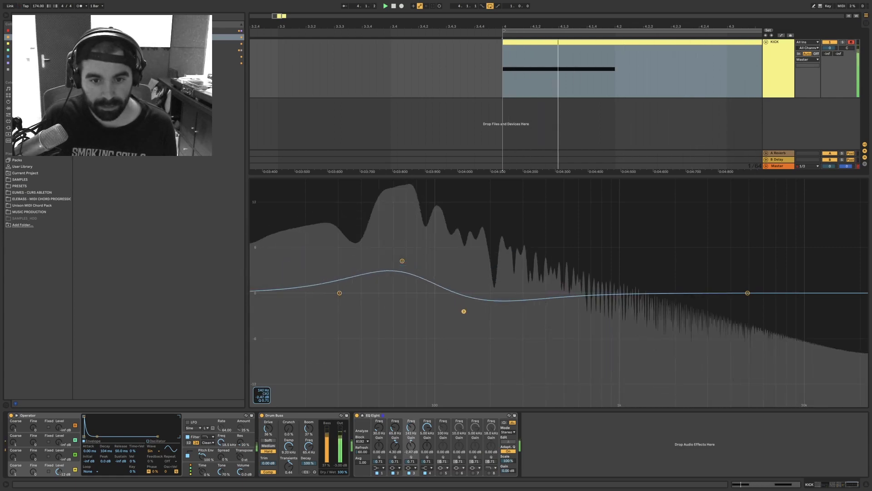
left_click_drag(474, 353, 474, 346)
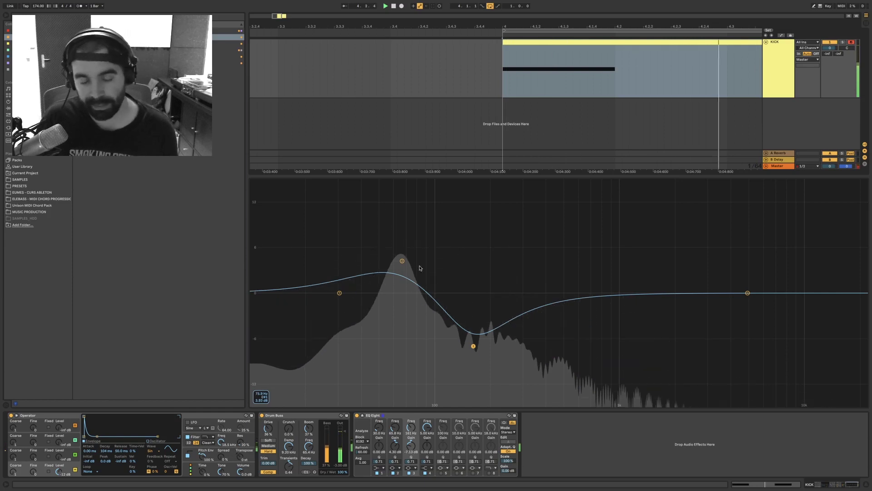
left_click(357, 415)
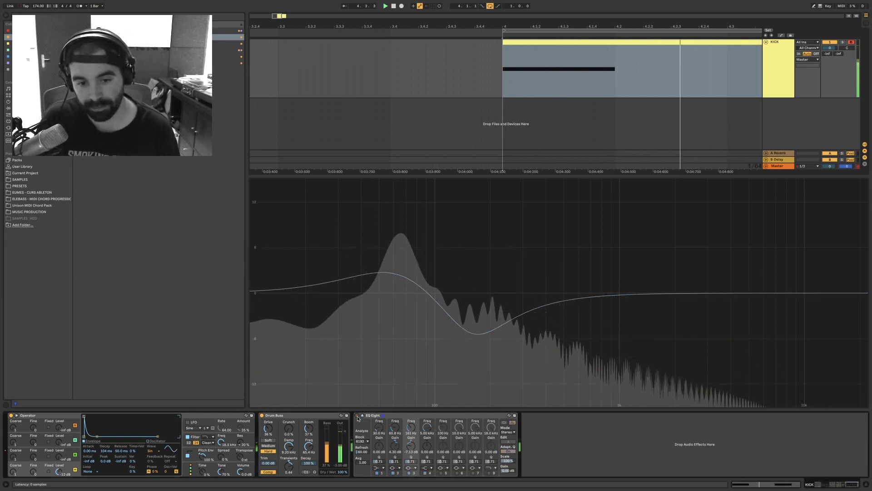
left_click(357, 416)
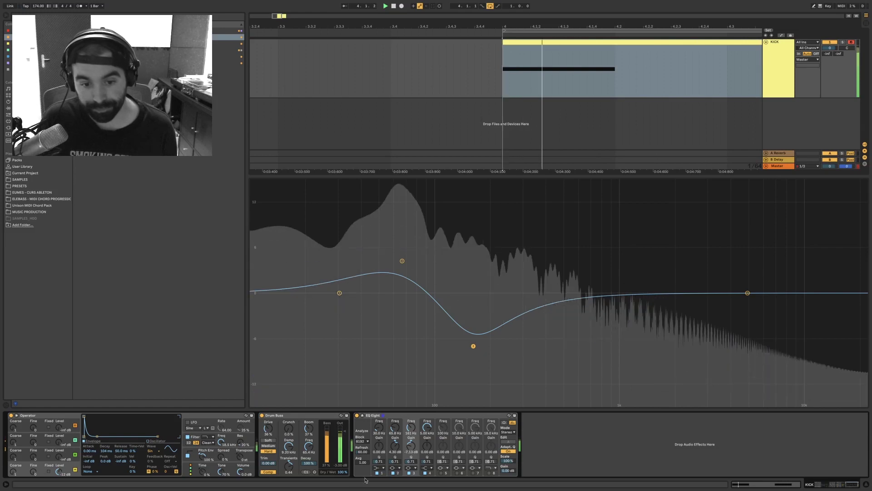
- Check the filter types for EQ Eight's band 1 and turn that band off
left_click(379, 467)
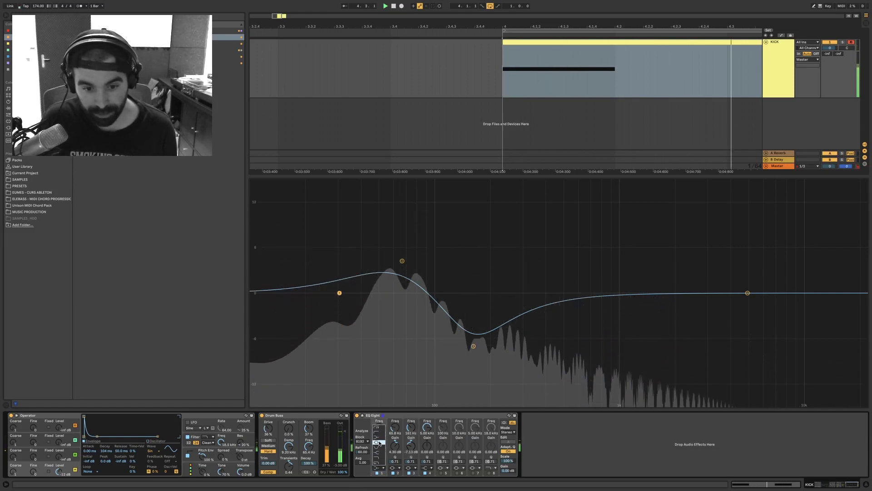
left_click(380, 449)
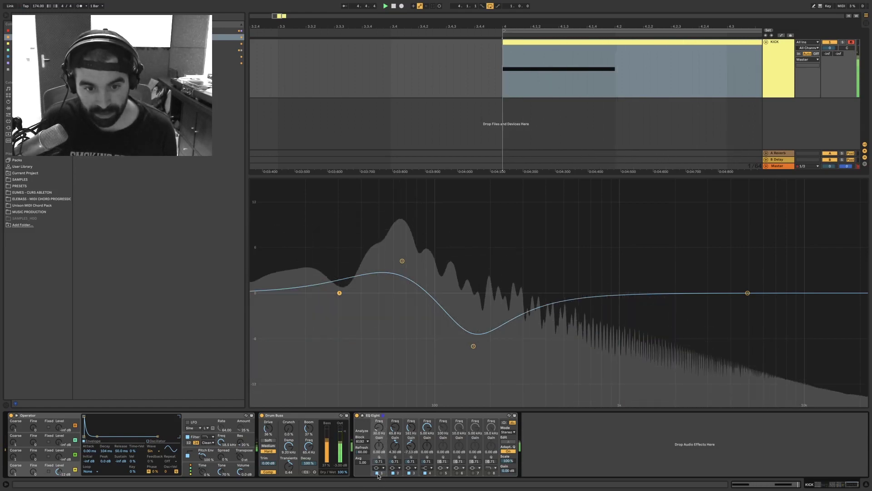
left_click(393, 473)
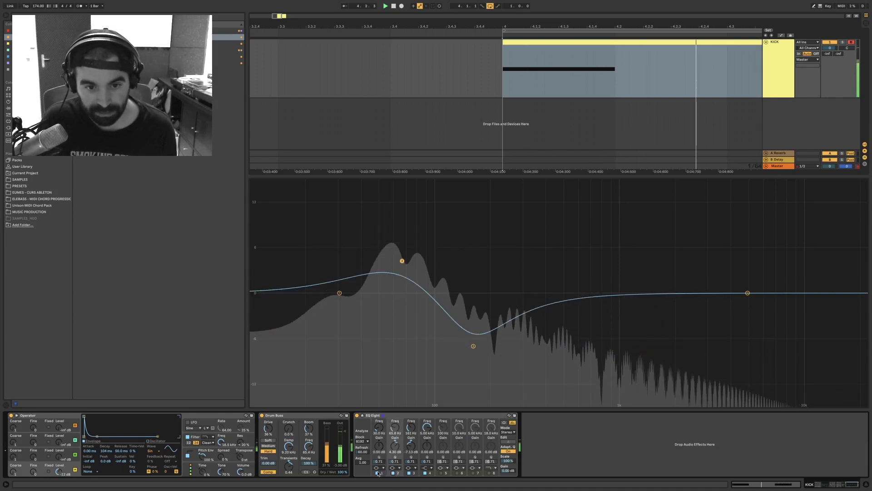
left_click(383, 468)
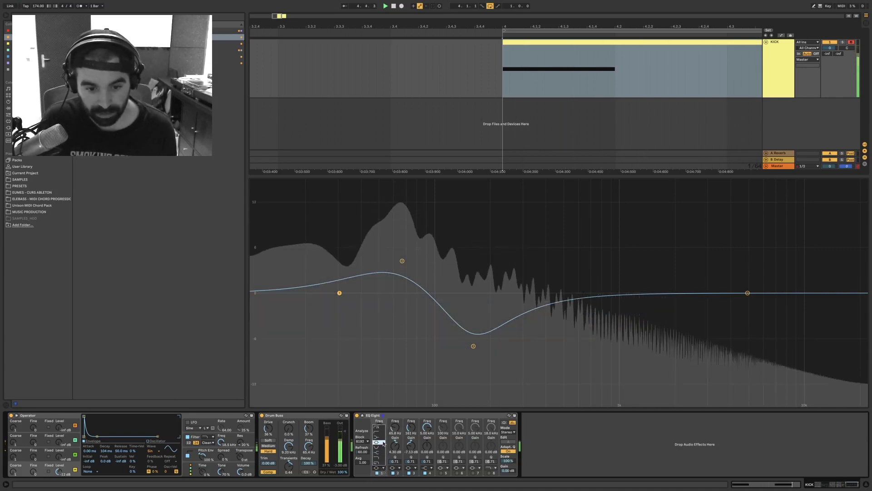
left_click(394, 462)
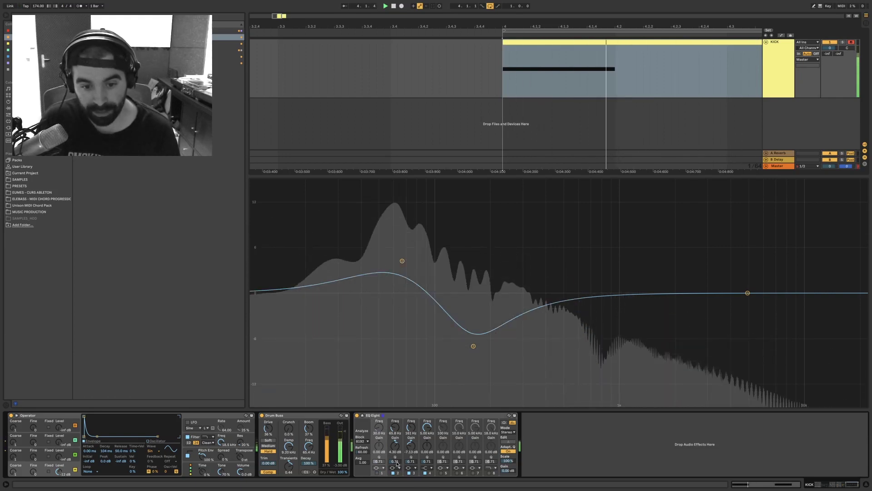
- Narrow EQ Eight's band 2 to a Q of about 1.8 and raise its gain to about 4.9 dB
left_click_drag(396, 463, 396, 445)
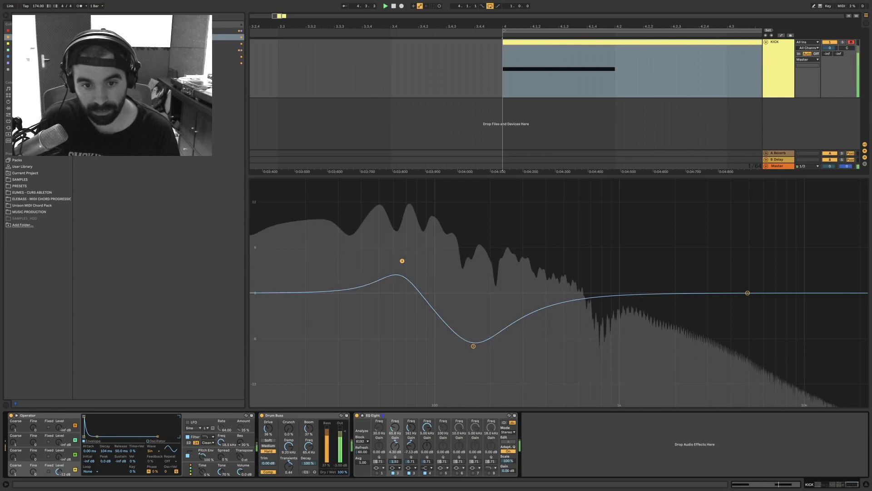
left_click_drag(395, 461, 395, 459)
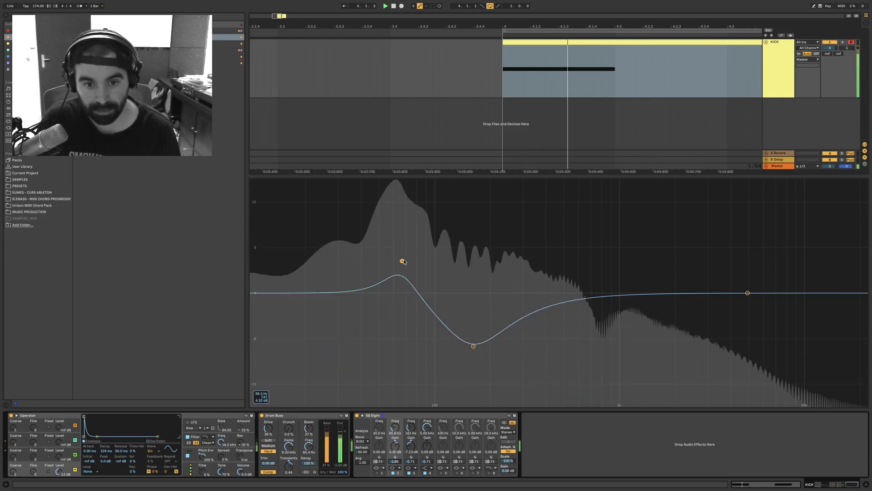
left_click_drag(403, 261, 402, 256)
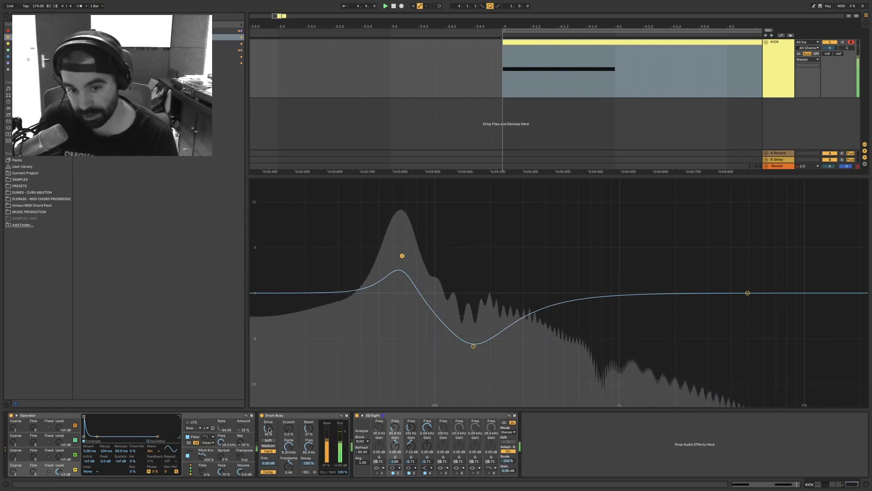
- Compare the kick with Drum Buss bypassed, and deepen EQ Eight's band 3 cut to -7.45 dB
left_click(262, 416)
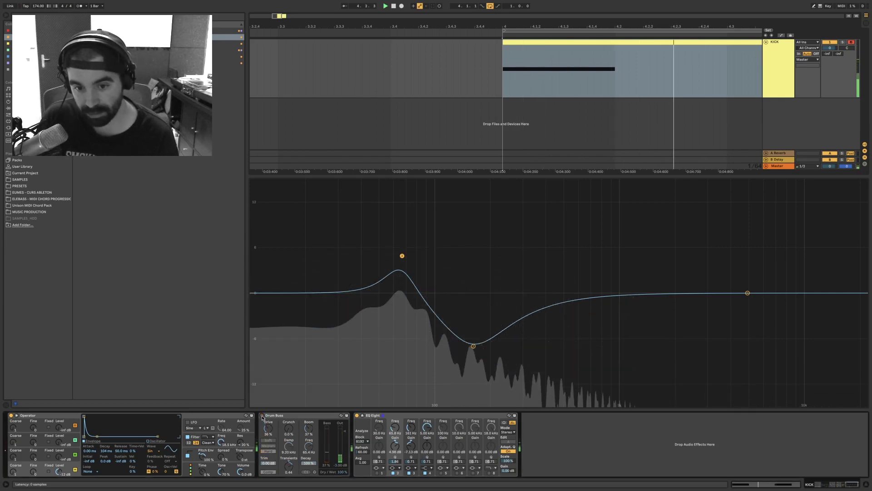
left_click(263, 416)
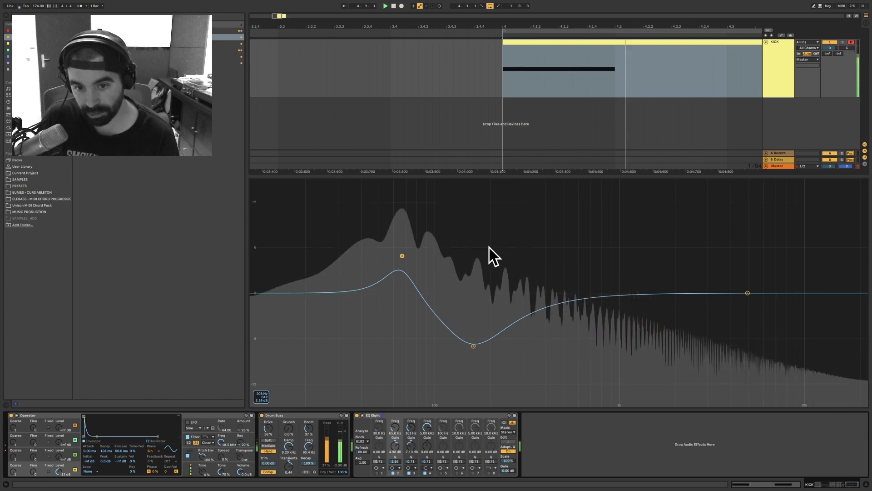
left_click_drag(474, 346, 473, 347)
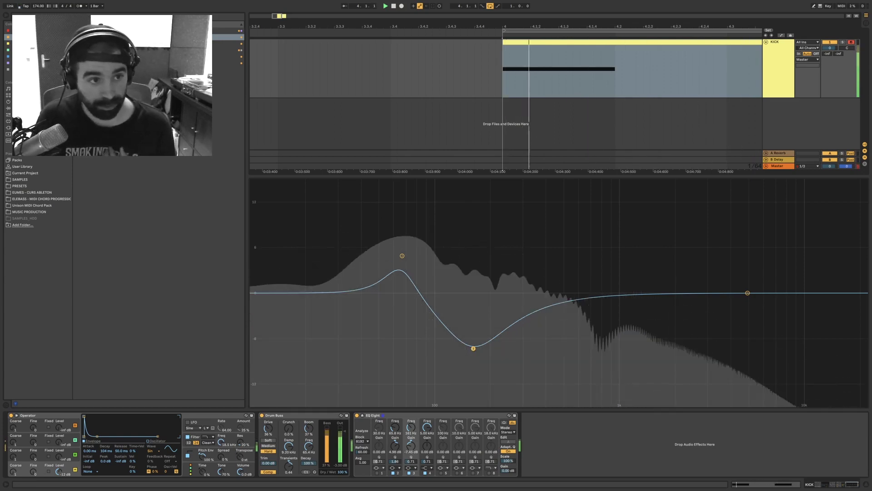
- Add a Reverb after EQ Eight with a decay time of 583 ms and Dry/Wet at 4.0%
left_click(23, 44)
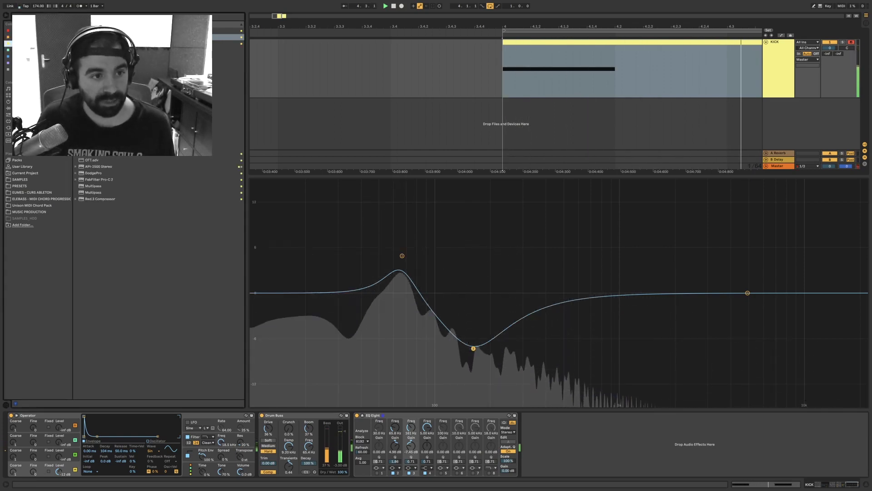
left_click(23, 63)
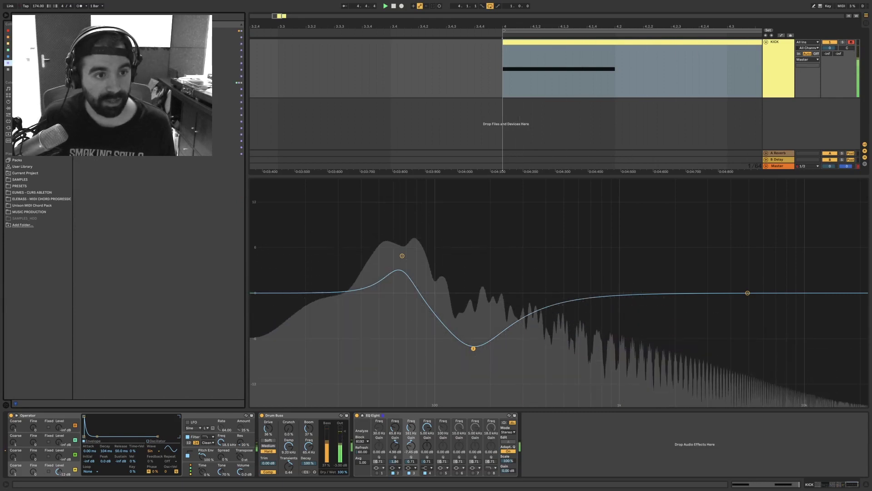
left_click_drag(558, 430, 559, 430)
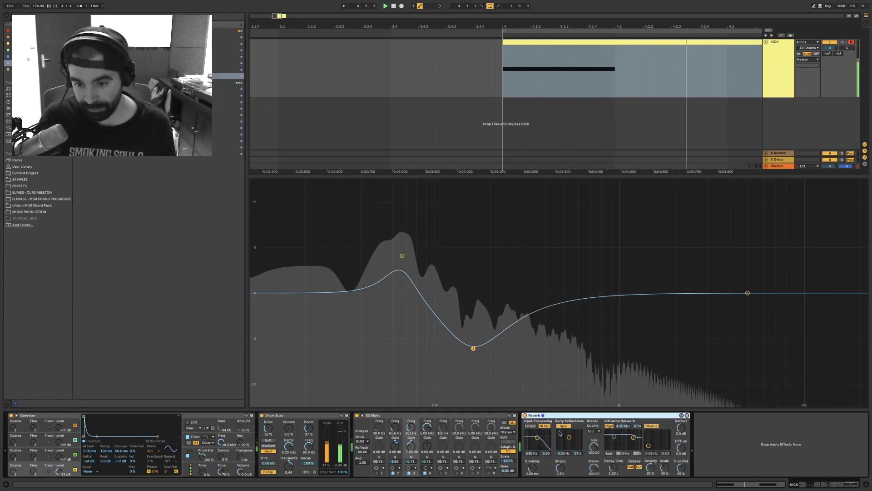
left_click_drag(614, 467, 613, 472)
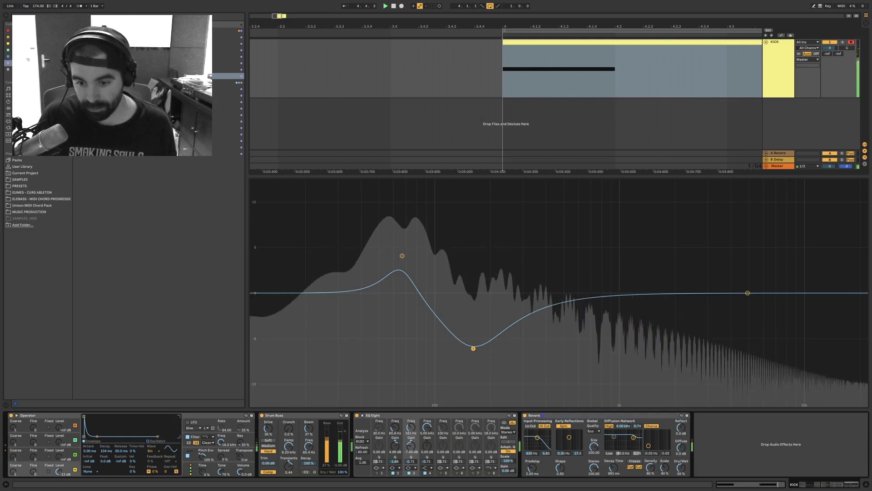
left_click_drag(681, 467, 681, 473)
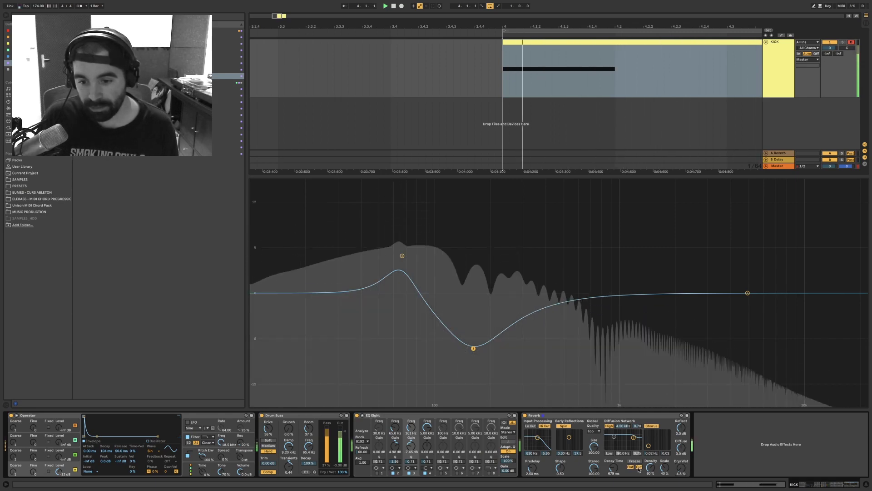
left_click_drag(679, 471, 679, 480)
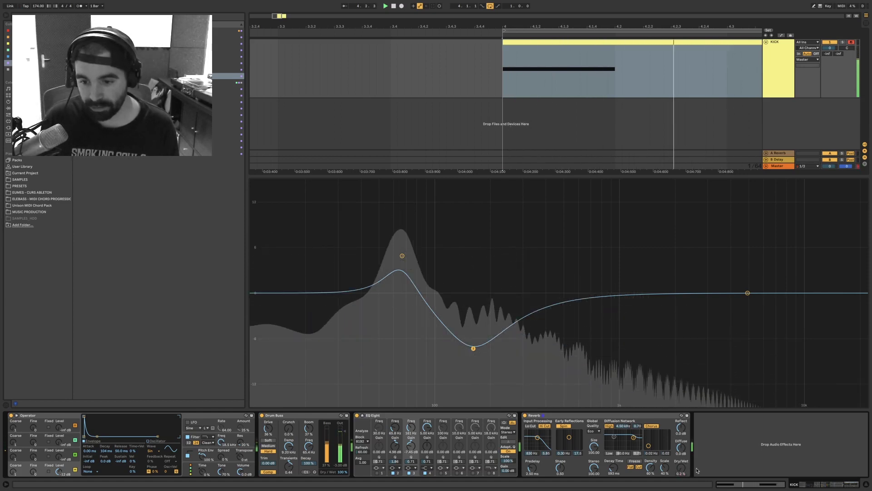
left_click_drag(681, 468, 681, 464)
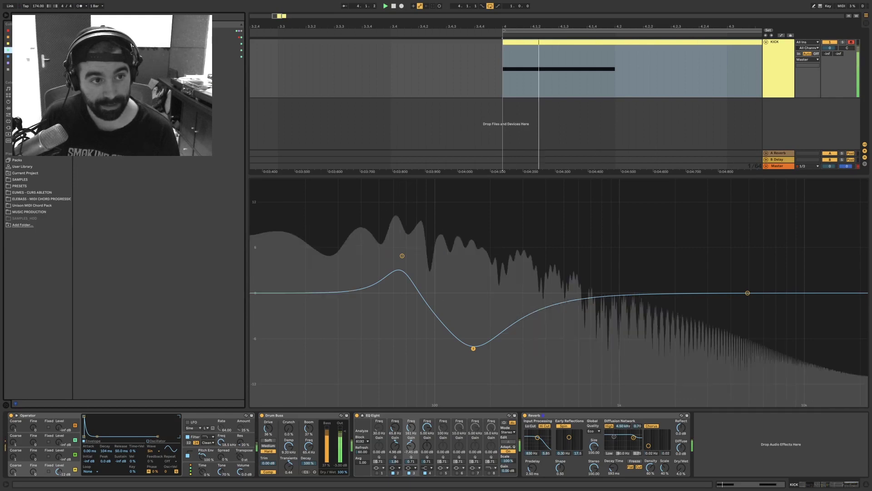
- Add a Utility after the Reverb and turn on its Mono option
left_click_drag(105, 30, 723, 444)
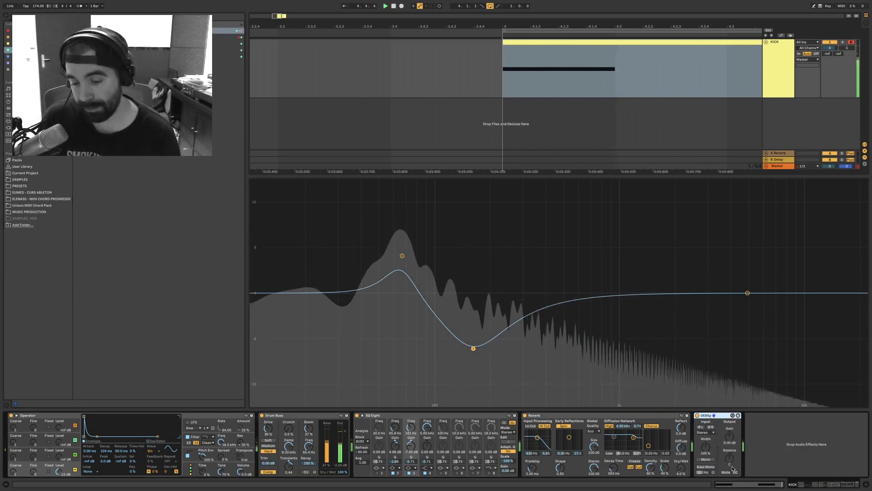
left_click(706, 460)
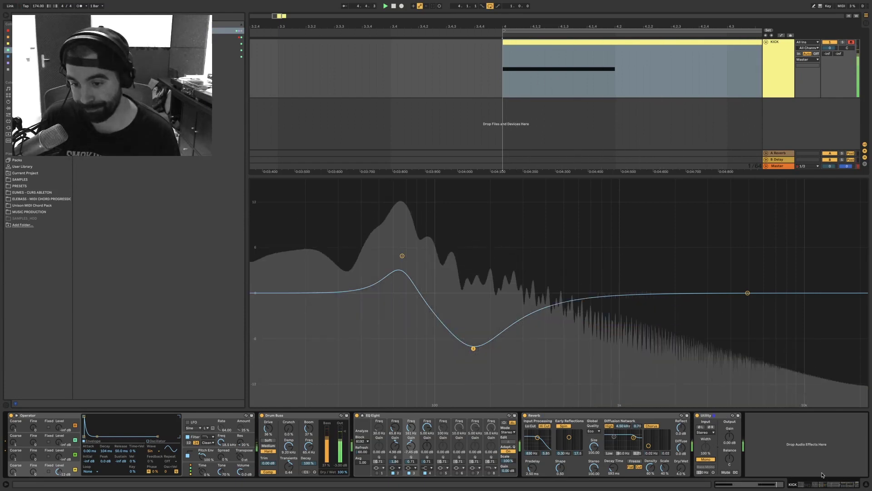
- Try Utility's Bass Mono with a raised frequency in place of full Mono, and return to Mono
left_click(606, 419)
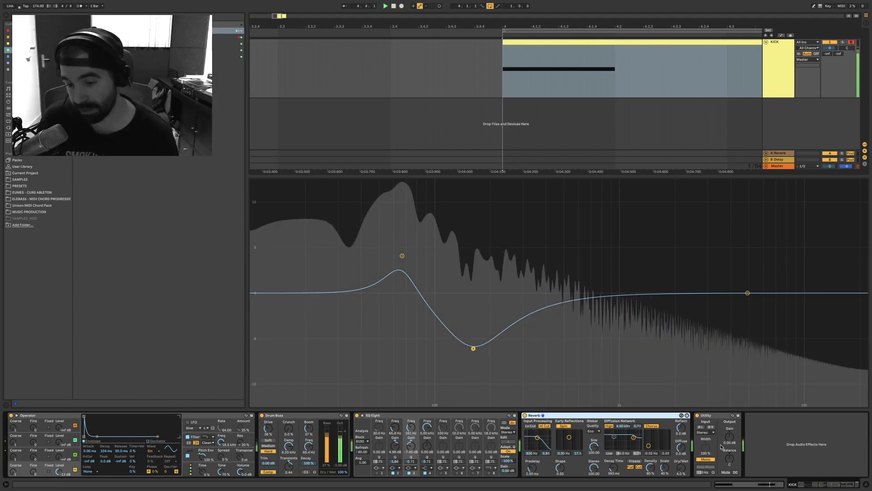
left_click(705, 459)
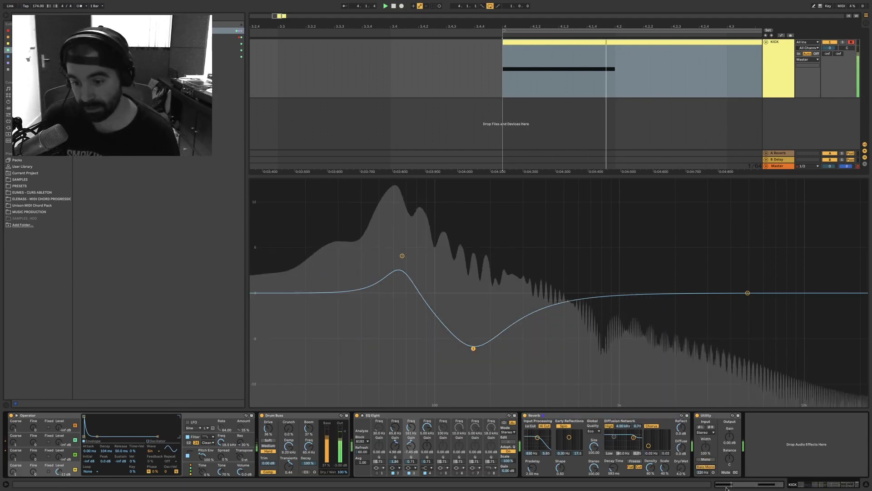
left_click_drag(700, 472, 700, 447)
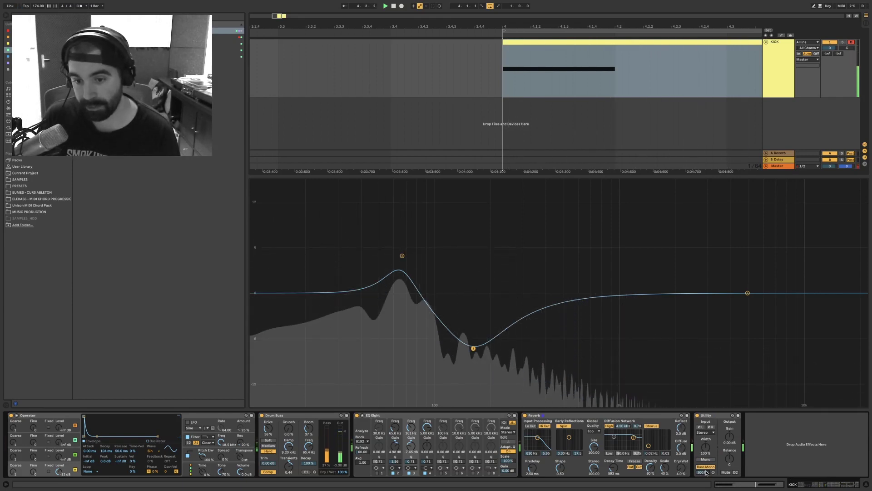
left_click(705, 459)
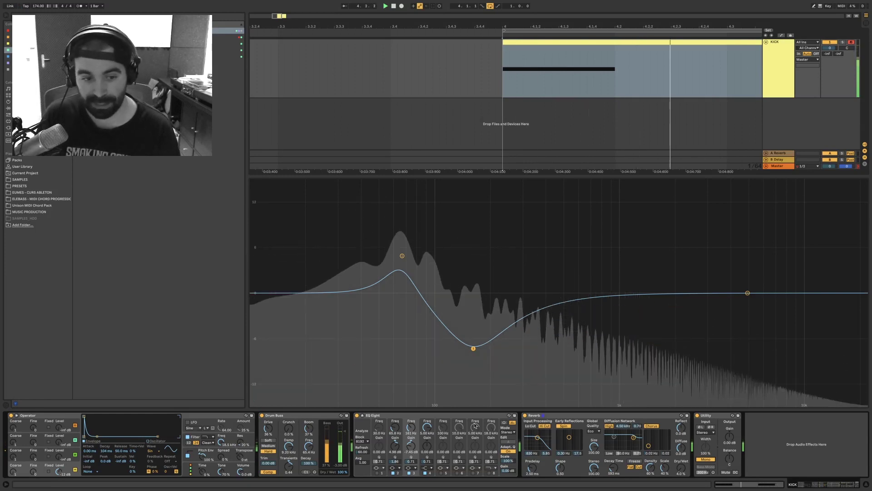
- Collapse EQ Eight's expanded display and select the KICK track
double_click(626, 176)
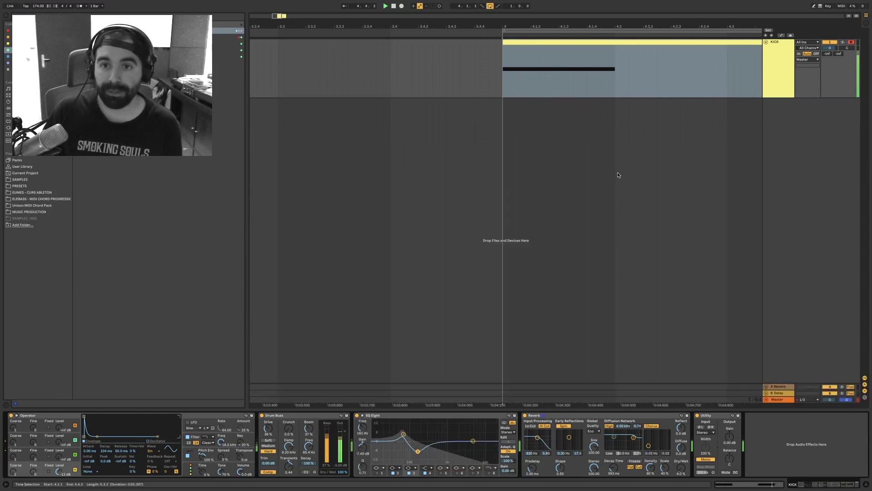
left_click_drag(547, 25, 340, 10)
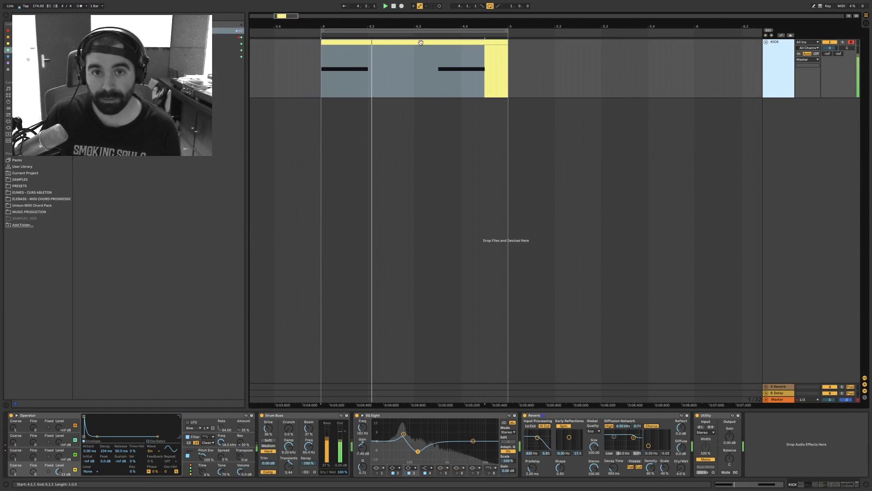
left_click(398, 49)
left_click(777, 58)
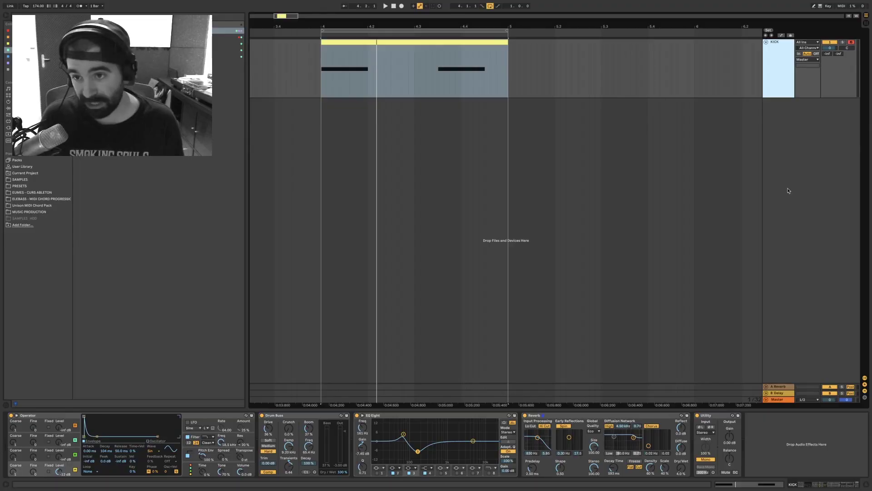
- Insert a new MIDI track below KICK and name it SNARE
right_click(786, 135)
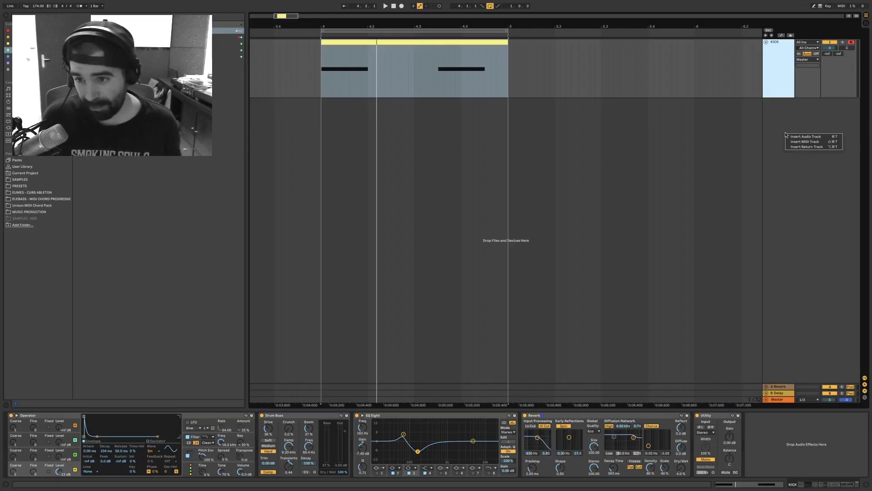
left_click(795, 142)
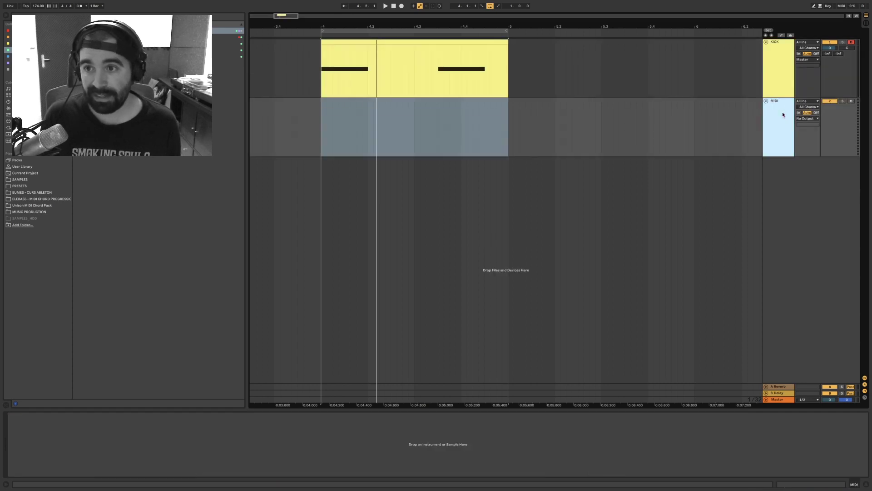
left_click(775, 43)
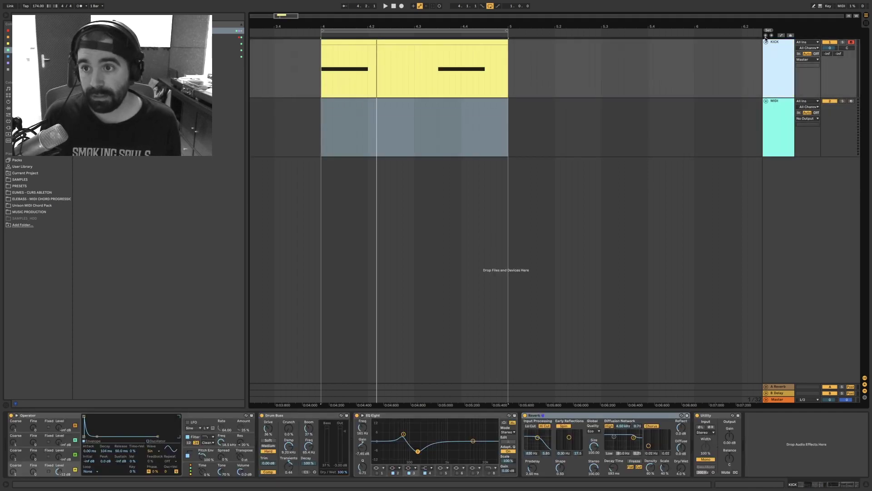
left_click(785, 125)
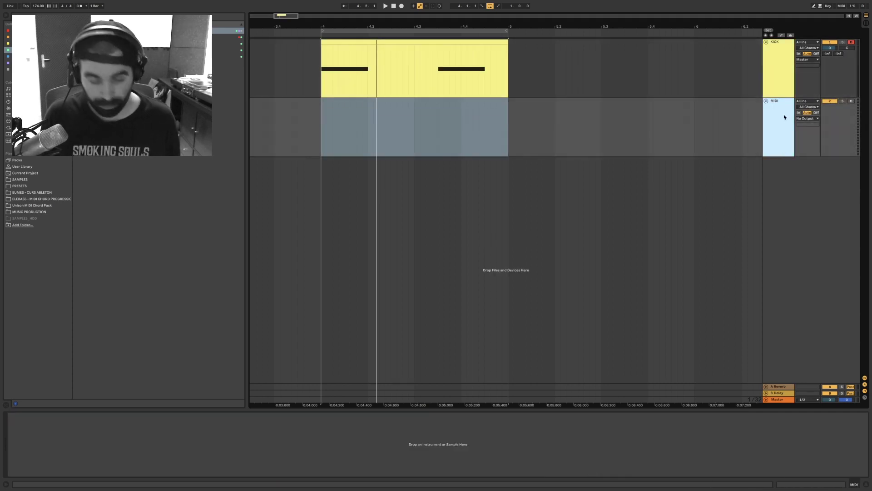
key("ctrl+r")
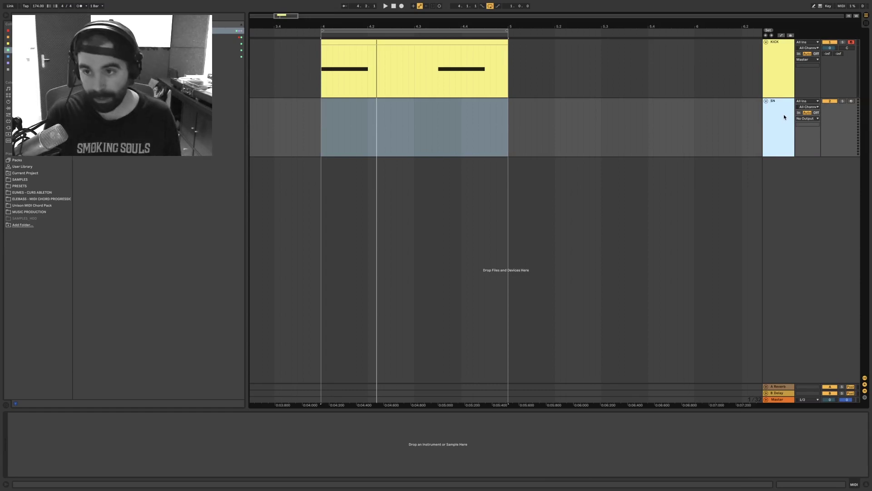
left_click(372, 123)
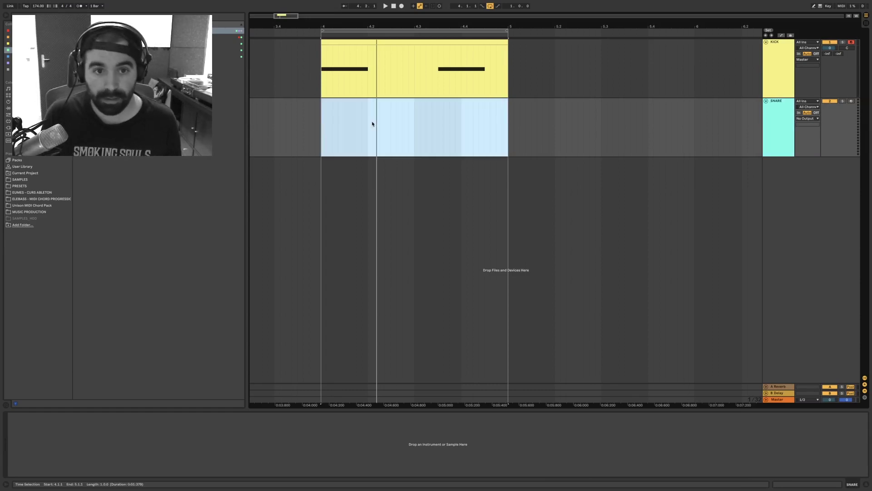
- Create a one-bar MIDI clip at bar 4 on the SNARE track with C3 notes on beats 2 and 4
left_click_drag(325, 126, 511, 122)
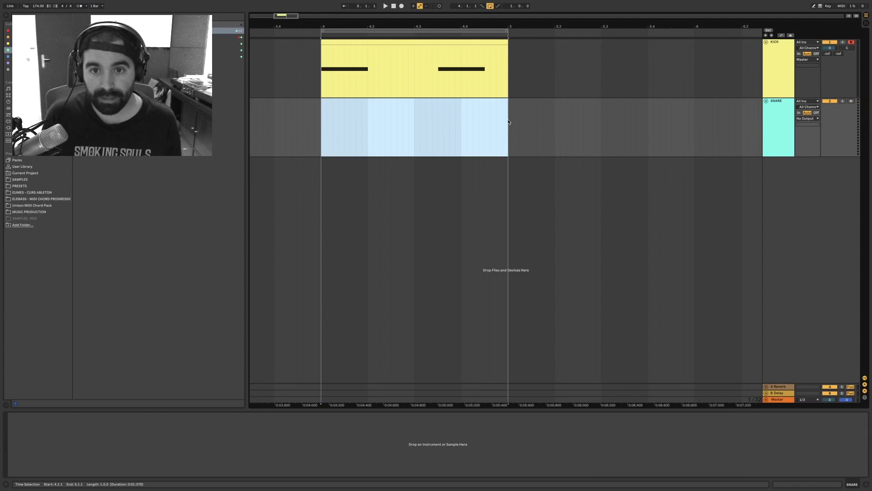
right_click(509, 121)
left_click(517, 173)
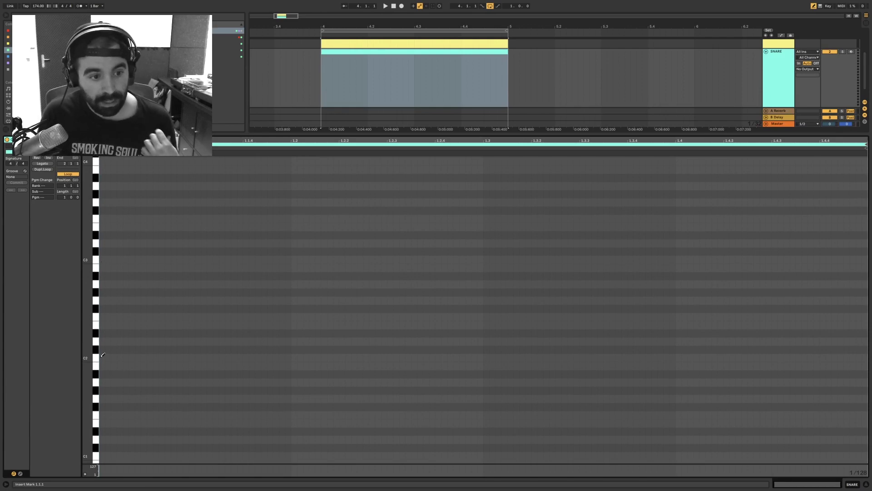
left_click(295, 260)
left_click_drag(294, 260, 720, 262)
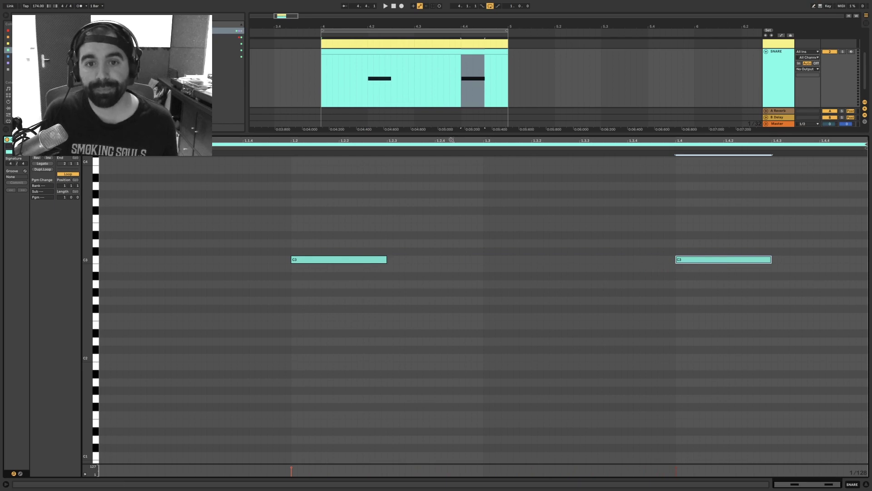
key("ctrl+alt+l")
- Solo the SNARE track and load Operator on it, then hide the browser
left_click(843, 101)
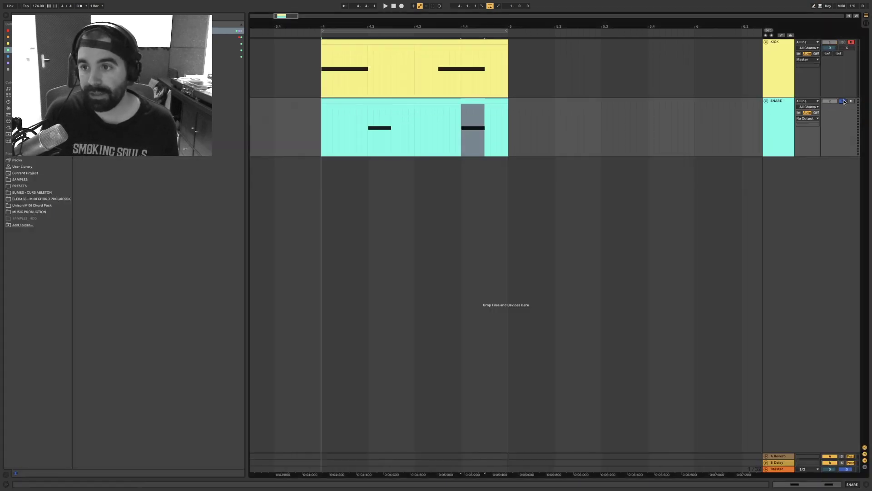
double_click(777, 108)
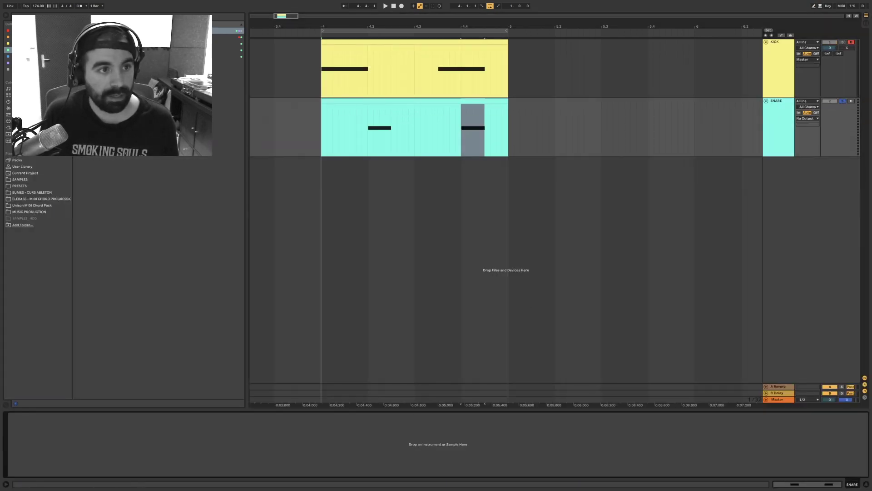
left_click(20, 30)
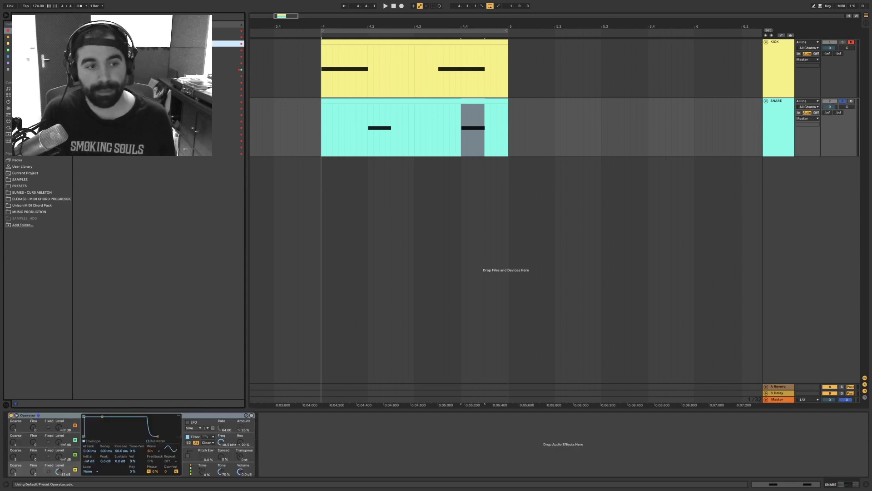
left_click(7, 18)
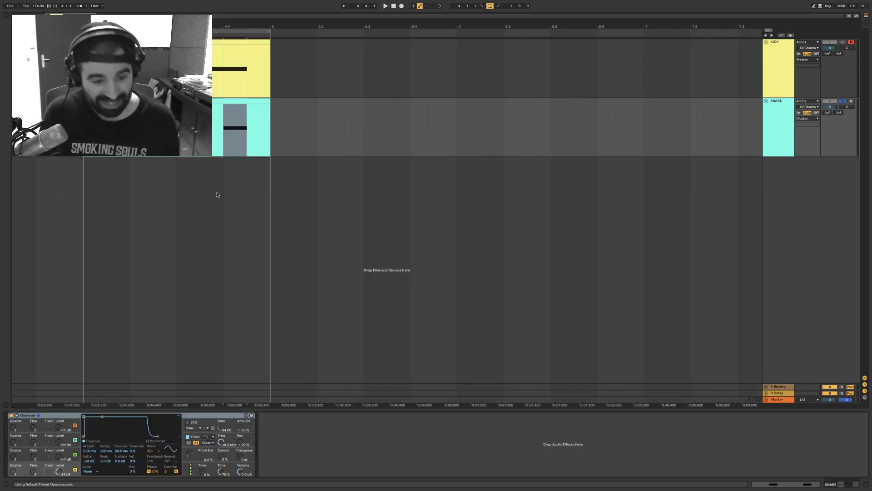
- With the loop playing, set Operator's envelope to a sustain of -inf dB and a decay of about 134 ms
left_click(187, 415)
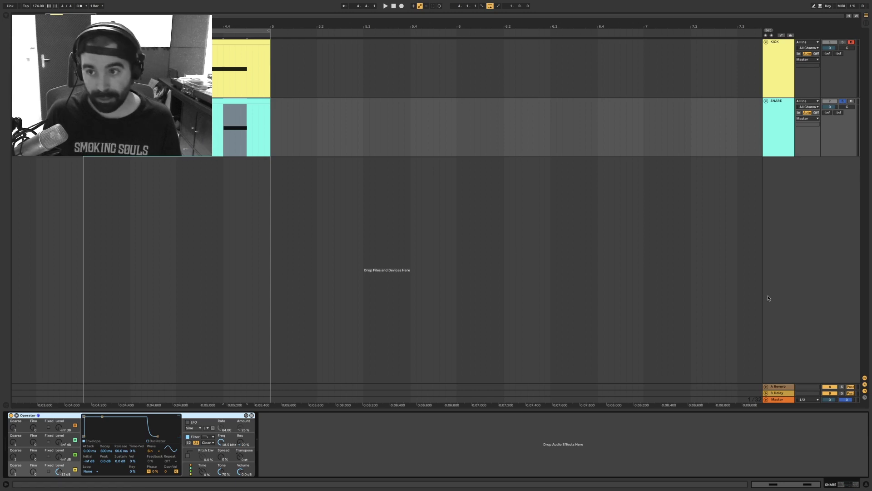
key("space")
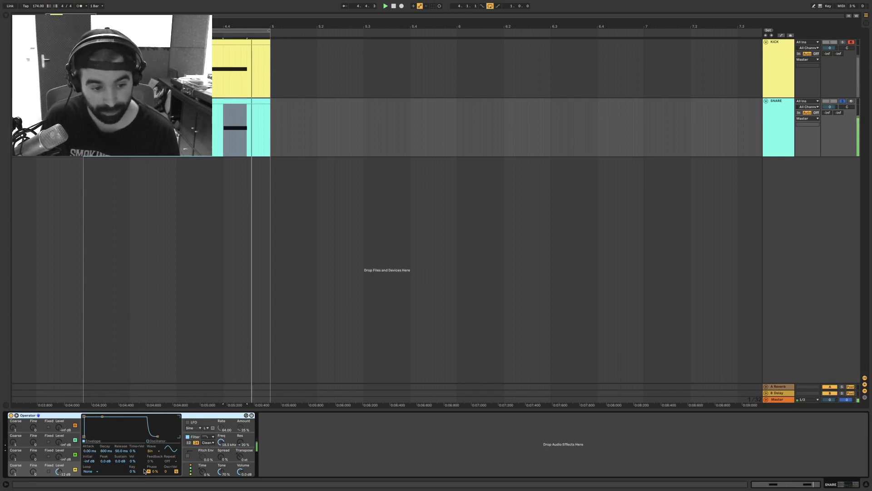
left_click_drag(120, 460, 105, 450)
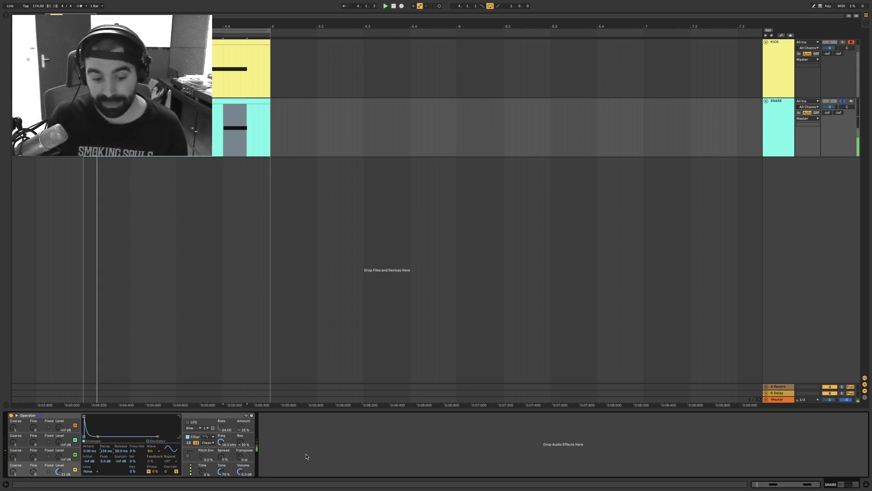
- Add EQ Eight after Operator and boost band 2 by about 10.3 dB at 261 Hz with a narrower Q
left_click(5, 20)
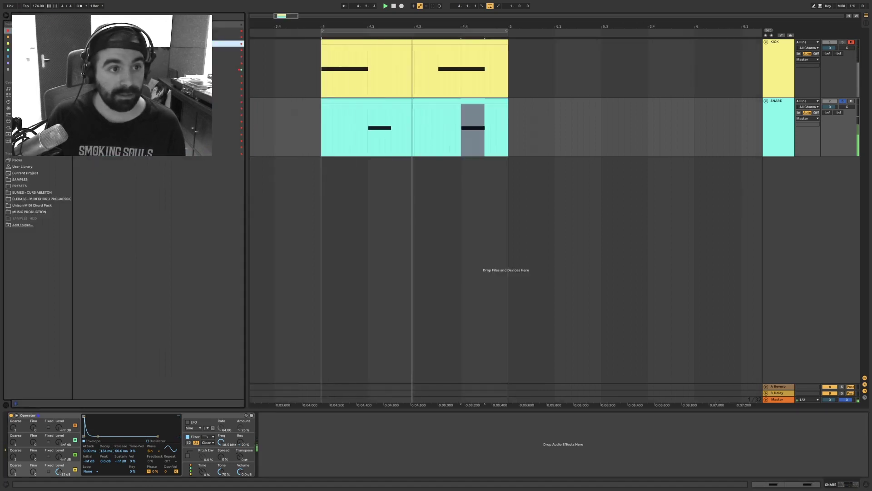
left_click(20, 37)
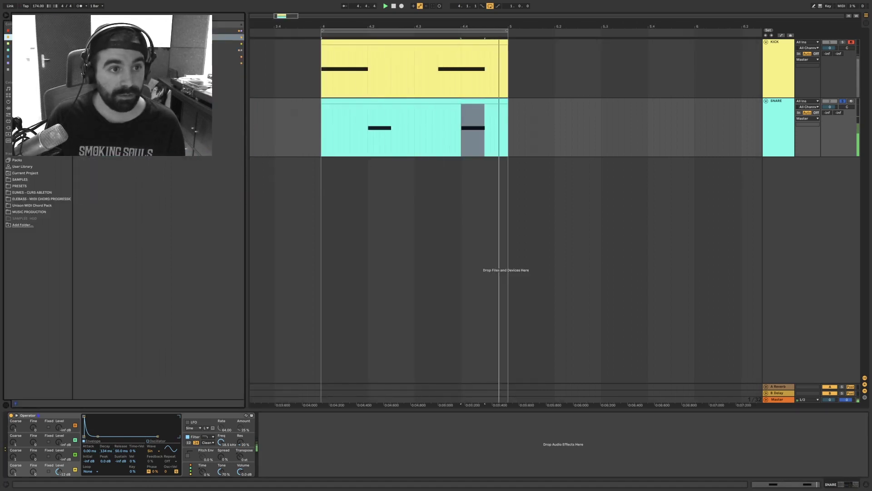
left_click_drag(96, 37, 352, 458)
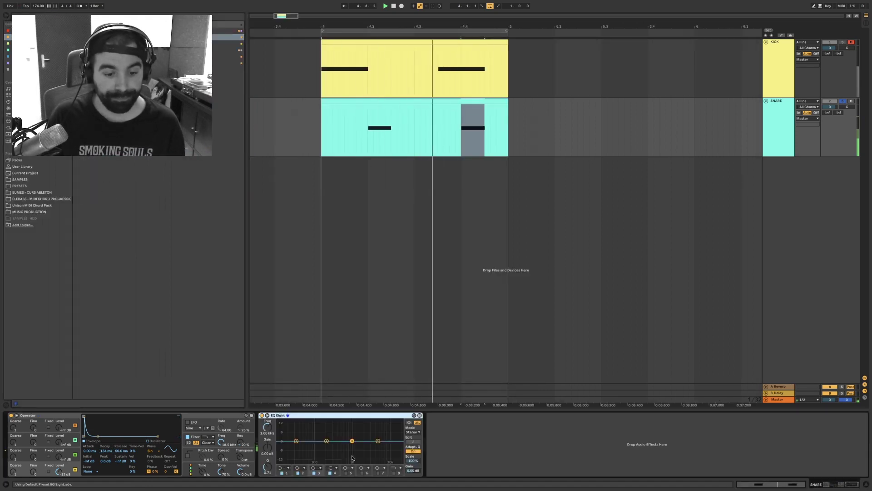
left_click(267, 415)
left_click_drag(491, 293, 513, 216)
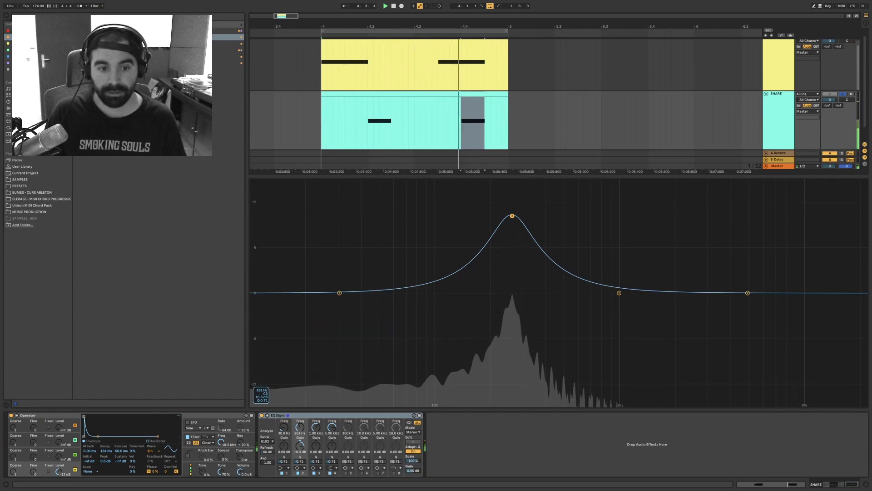
left_click_drag(300, 461, 299, 449)
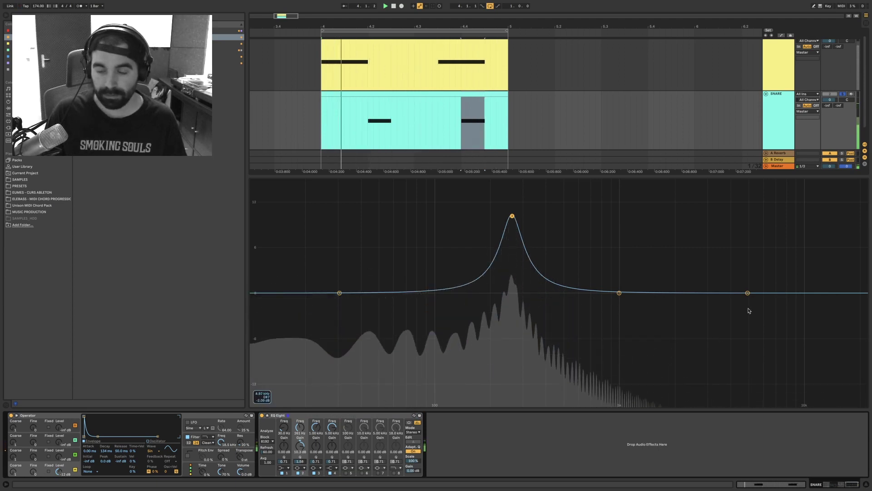
- Enable band 8 of EQ Eight as a high-cut filter and lower its frequency to about 1.30 kHz
left_click(394, 472)
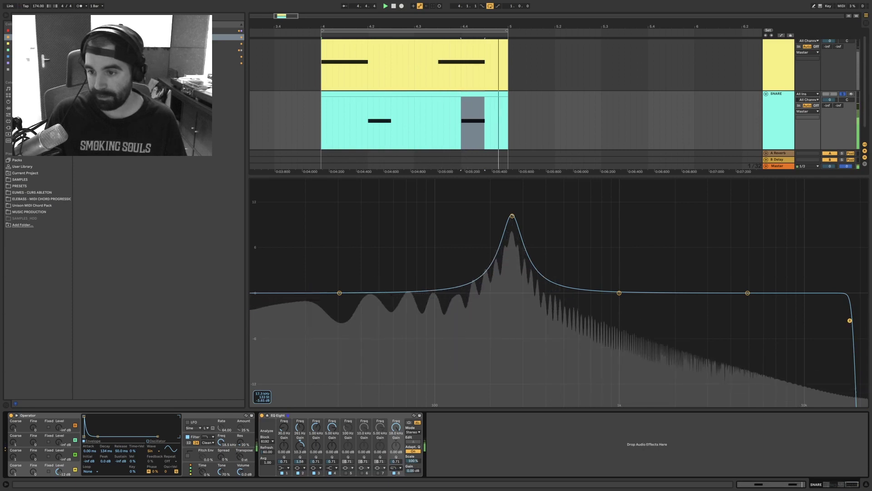
left_click_drag(850, 321, 640, 320)
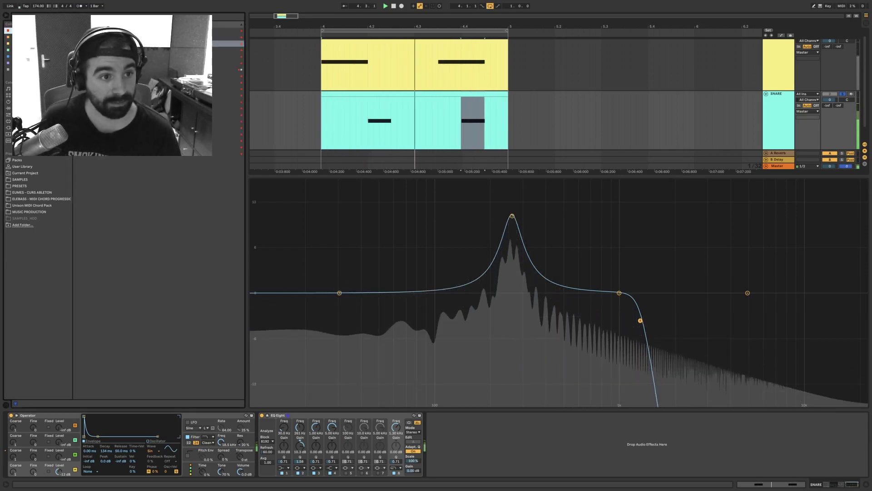
- Add Drum Buss after EQ Eight on the SNARE track and turn on its Comp option
left_click(23, 43)
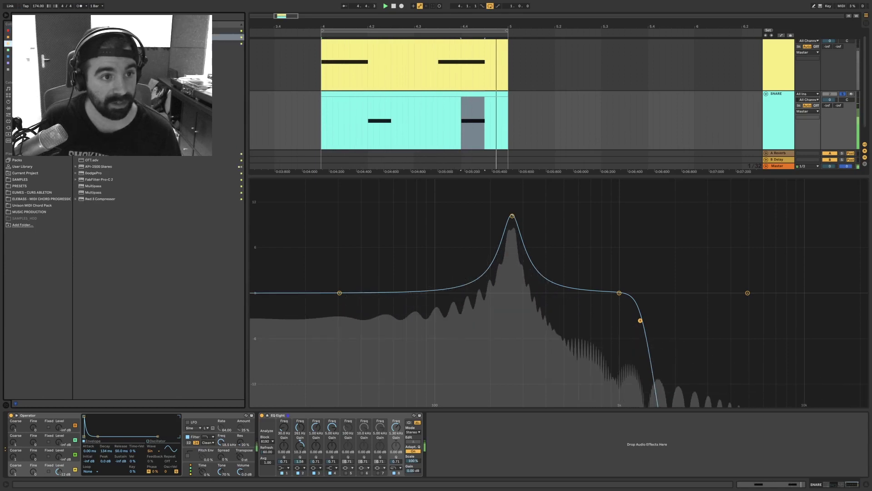
left_click_drag(98, 37, 456, 463)
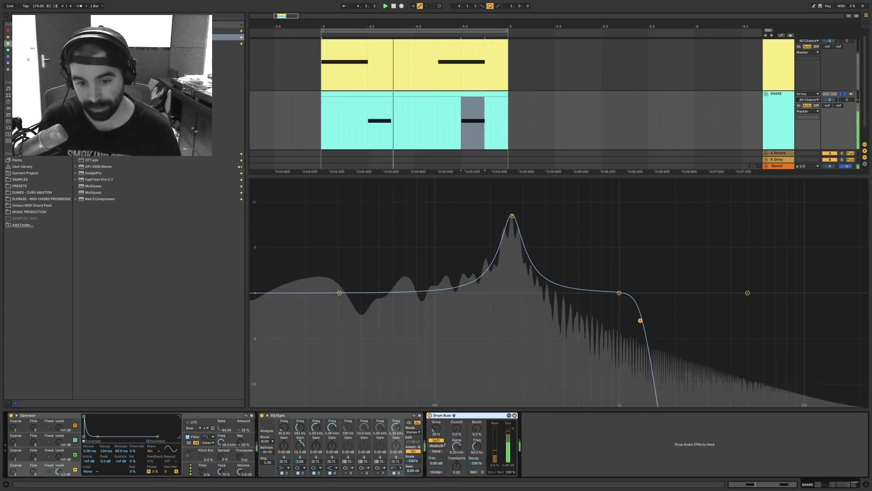
left_click(437, 472)
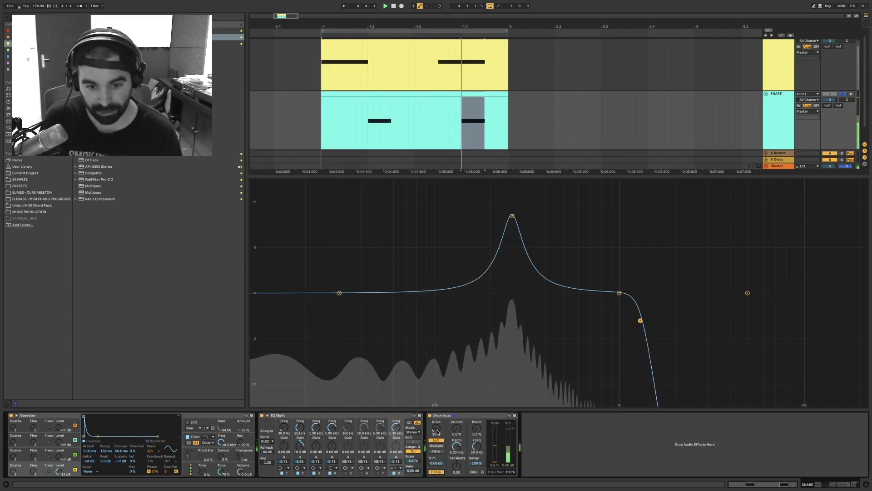
- Set Drum Buss Transients to 0.17 and Drive to about 12%
mouse_move(436, 428)
left_mouse_down()
mouse_move(437, 415)
mouse_move(436, 442)
mouse_move(436, 432)
left_mouse_up()
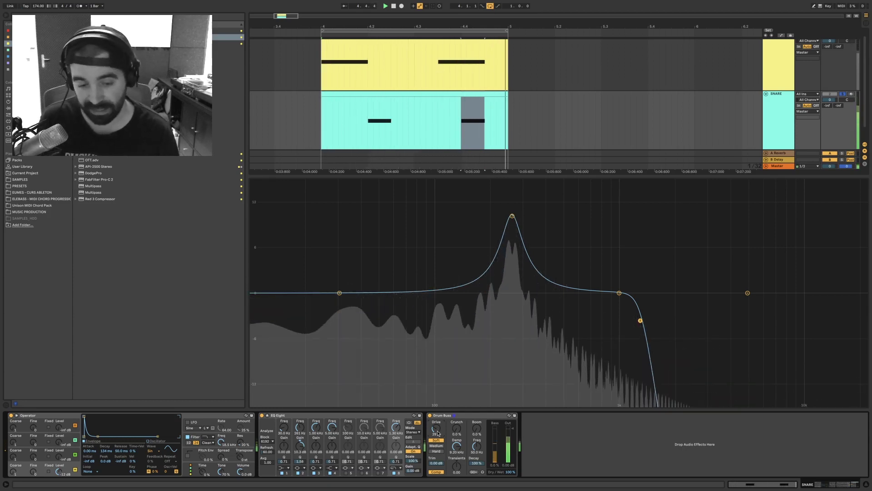
left_click_drag(437, 433, 438, 433)
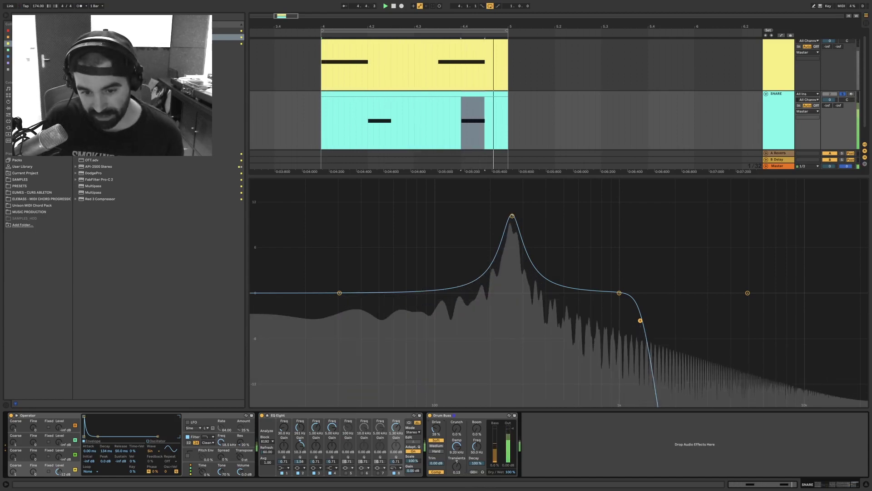
mouse_move(456, 466)
left_mouse_down()
mouse_move(457, 449)
mouse_move(456, 464)
left_mouse_up()
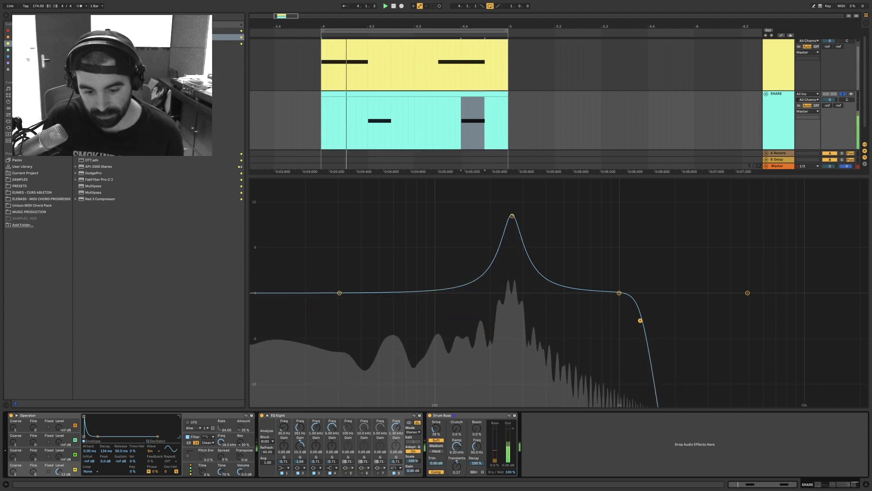
left_click_drag(436, 428, 436, 435)
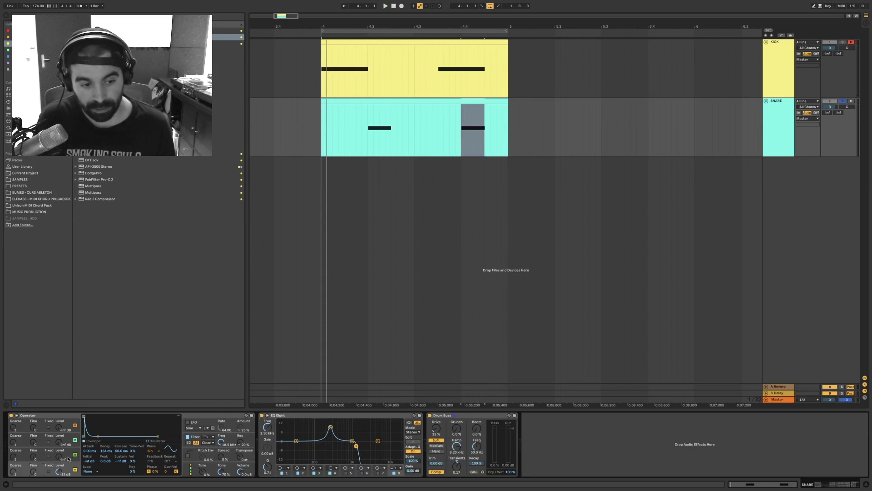
- Group the SNARE track's Operator, EQ Eight and Drum Buss into one instrument rack
left_click(45, 452)
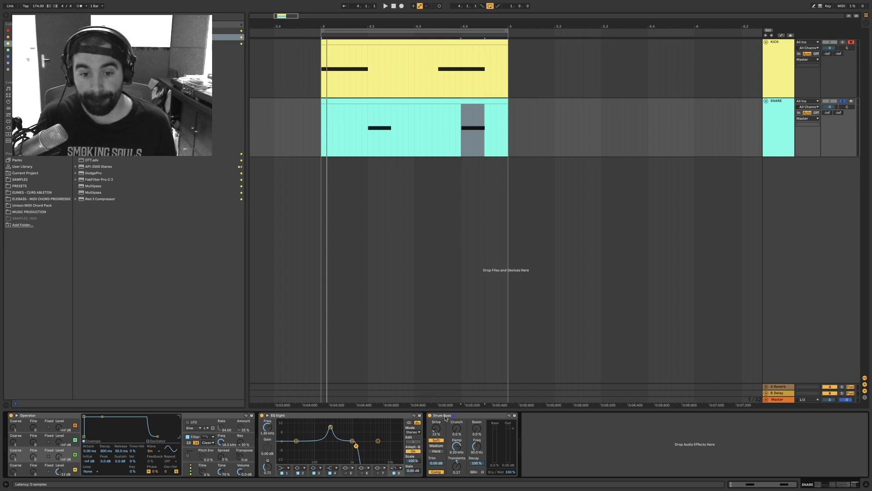
left_click(392, 416)
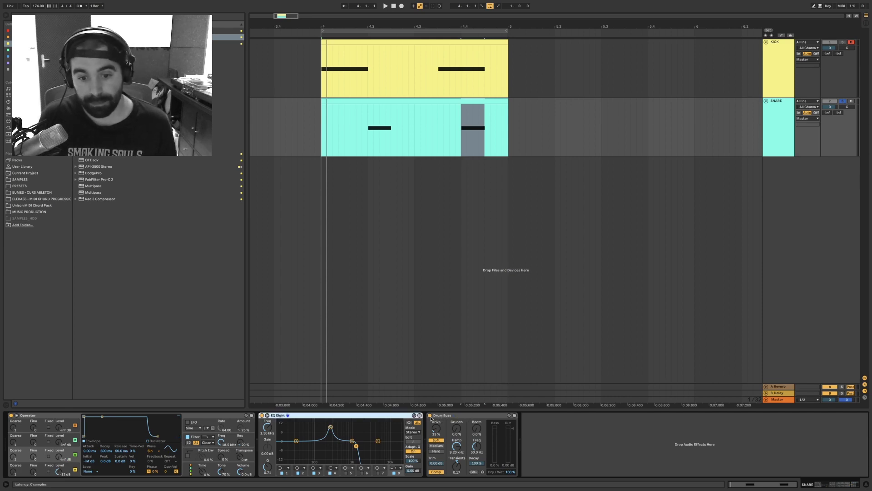
left_click(459, 416)
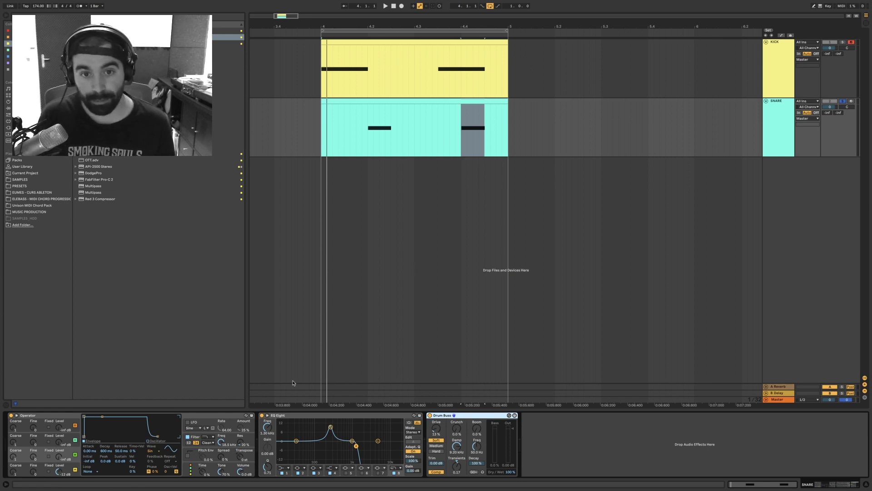
left_click(46, 415)
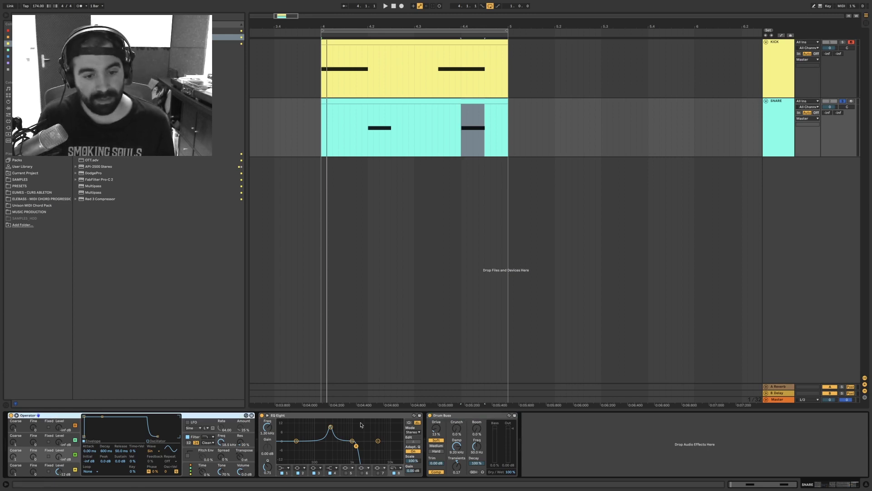
left_click(446, 416, "shift")
key("ctrl+g")
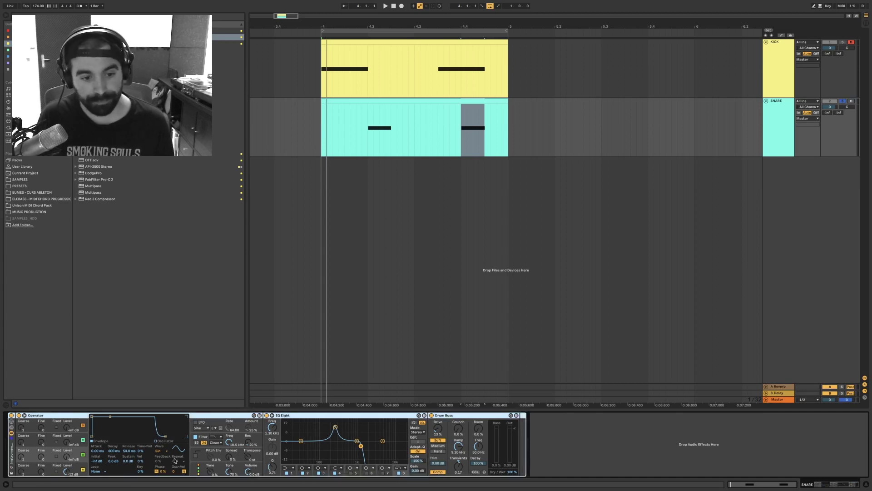
- Show the SNARE rack's chain list, rename its chain as TONAL, and duplicate that chain
left_click(11, 431)
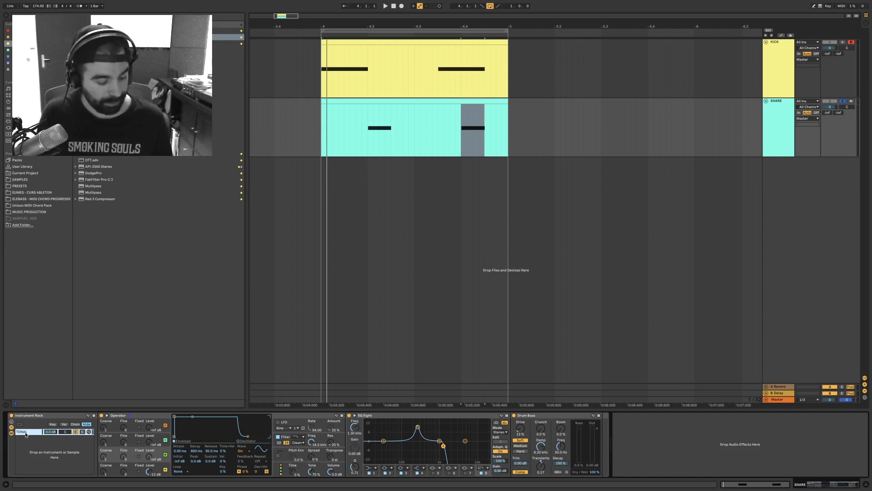
key("Return")
key("ctrl+d")
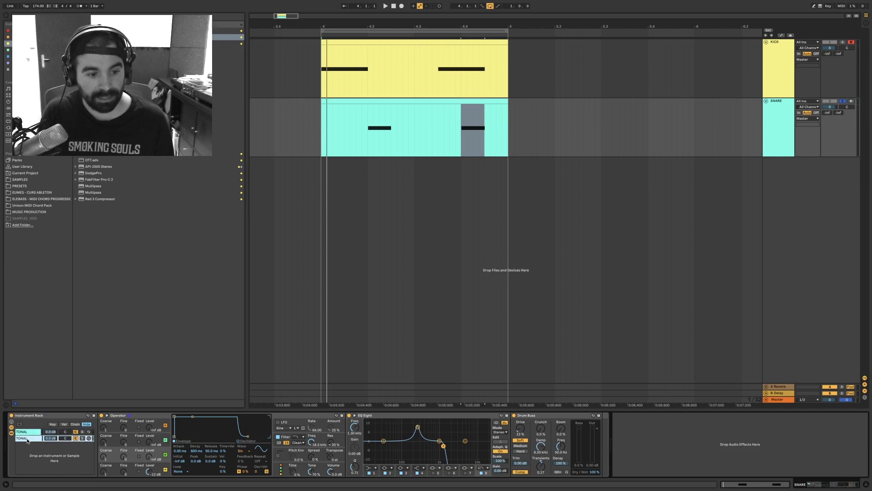
- Delete EQ Eight and Drum Buss from the duplicated TONAL chain, keeping only Operator
left_click(377, 419)
key("Delete")
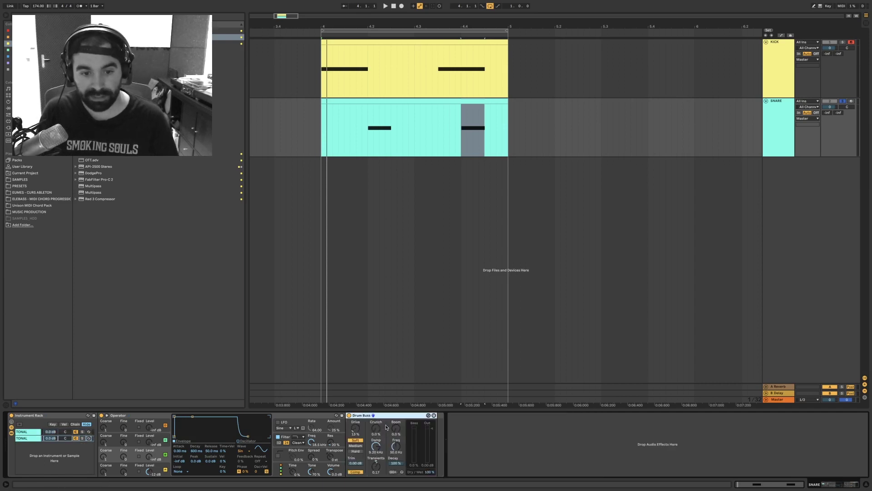
key("Delete")
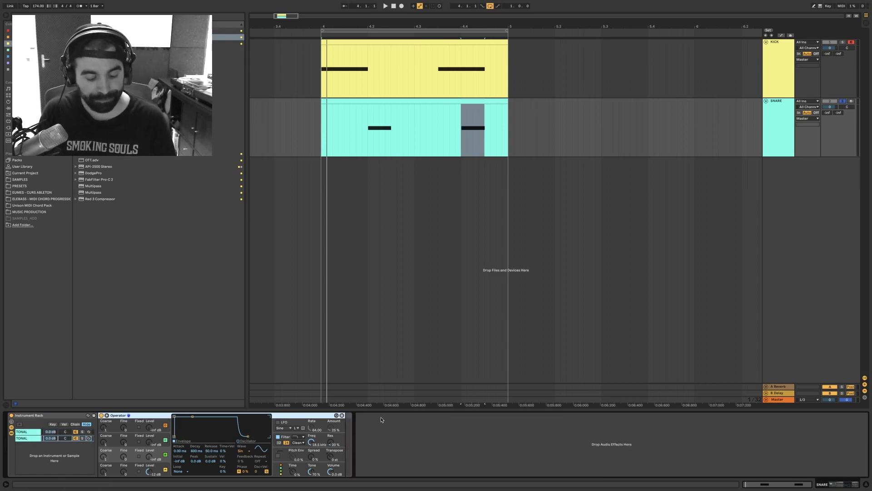
- Rename the duplicated chain as COLA, solo it, and start playback
key("XF86AudioMute")
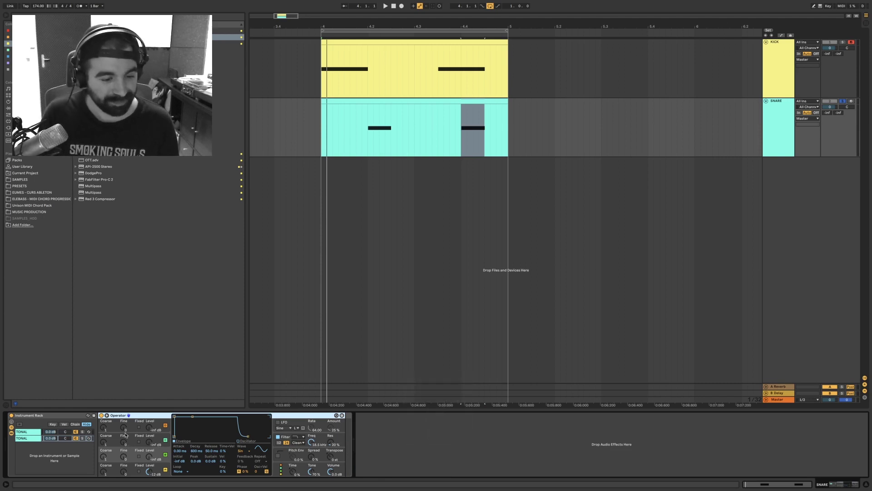
left_click(32, 432)
left_click(32, 438)
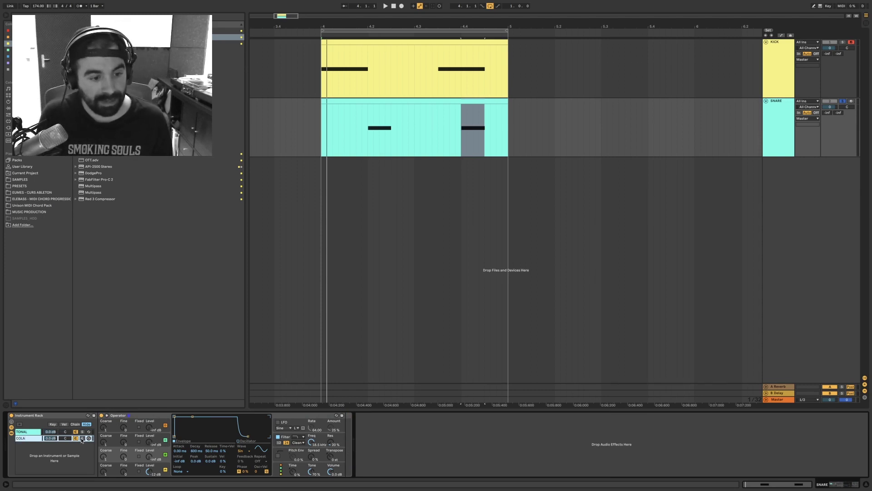
key("space")
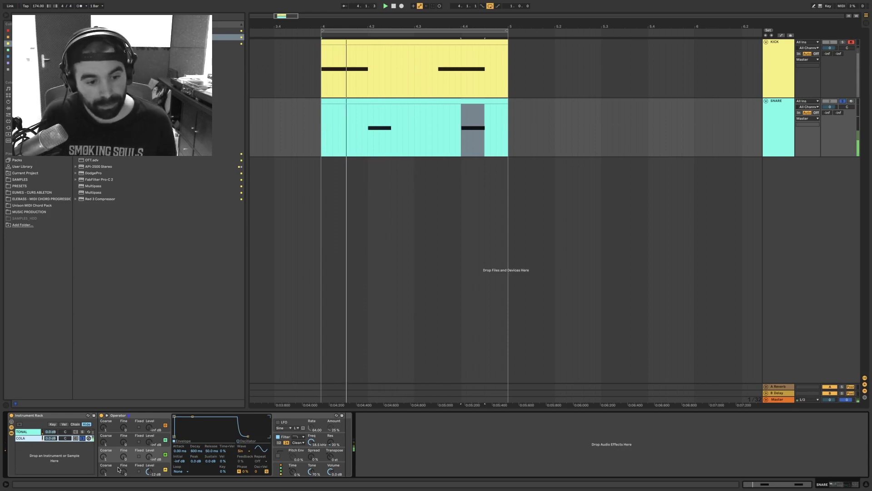
- Set the waveform of the COLA chain's Operator oscillator A to Noise White
left_click(161, 470)
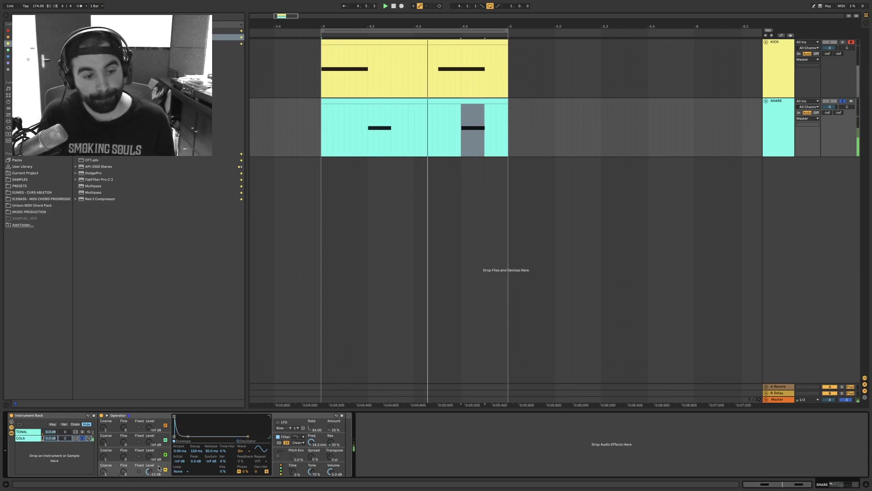
left_click(244, 452)
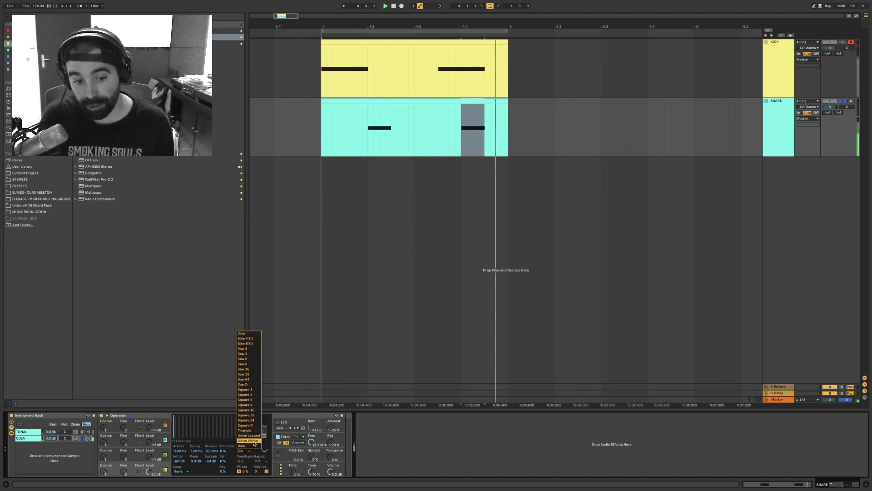
left_click(253, 441)
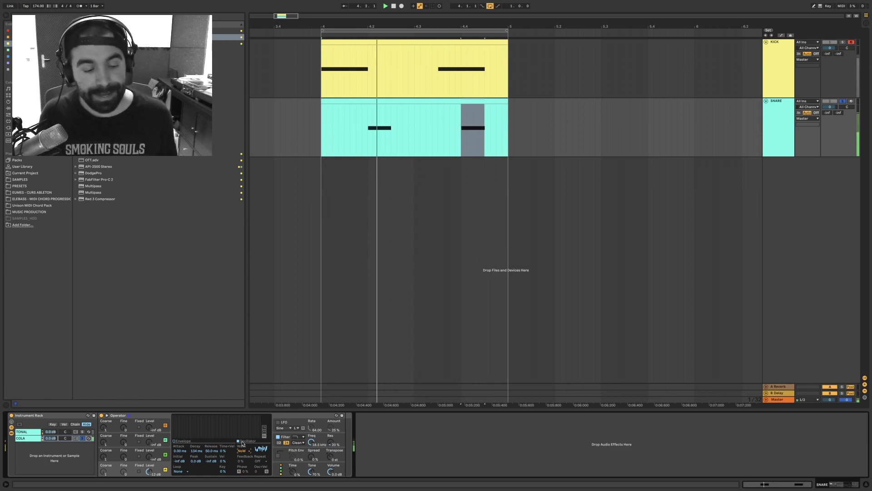
- Lengthen the noise oscillator's envelope decay to about 1.15 s and stop playback
left_click_drag(195, 451, 191, 432)
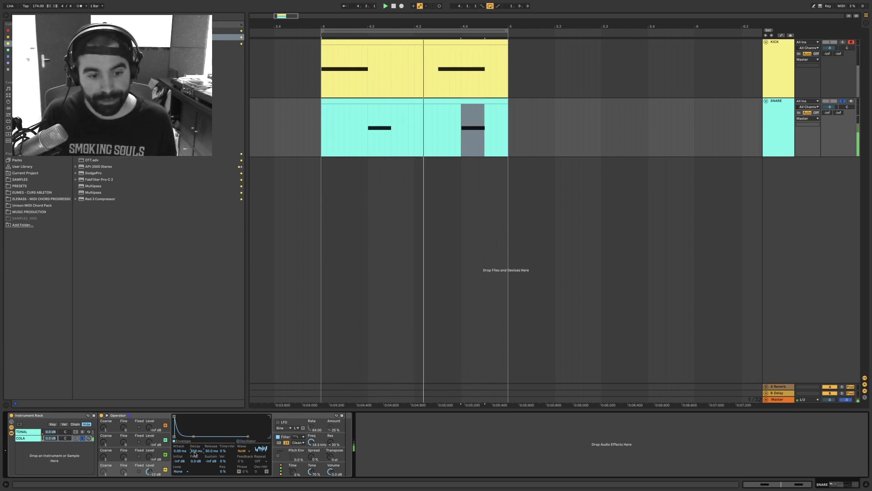
left_click_drag(194, 454, 194, 451)
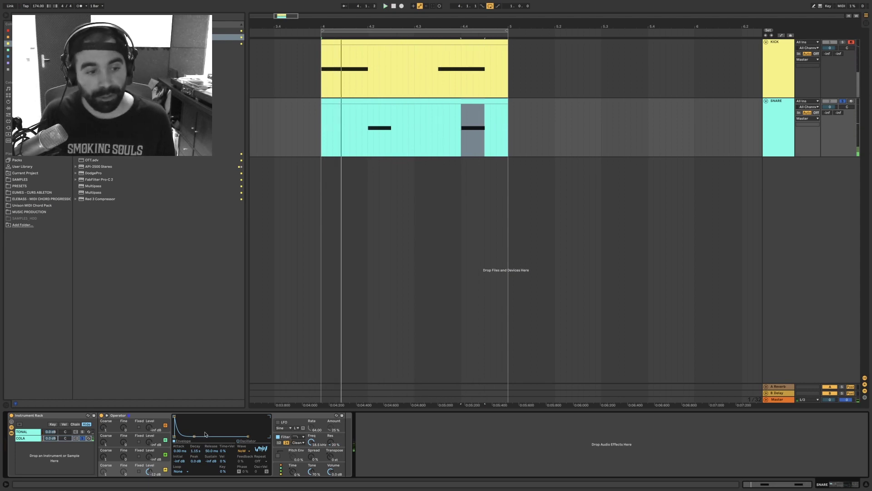
key("space")
- Try an EQ Eight after the snare rack with band 1 as a raised low-cut filter, and remove the device
left_click(19, 50)
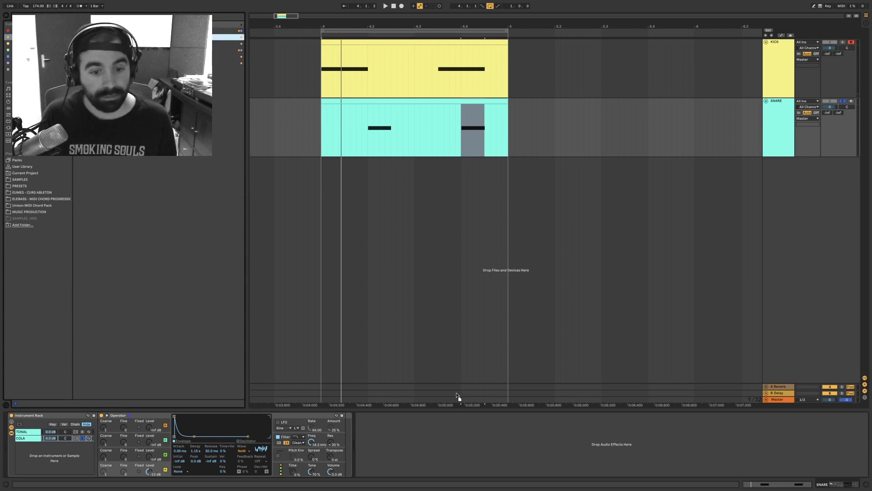
left_click_drag(458, 397, 455, 443)
key("space")
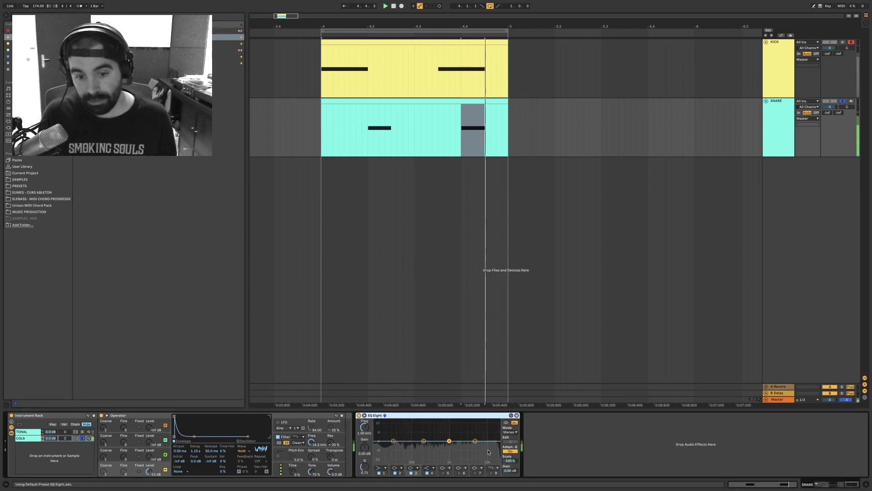
left_click(506, 422)
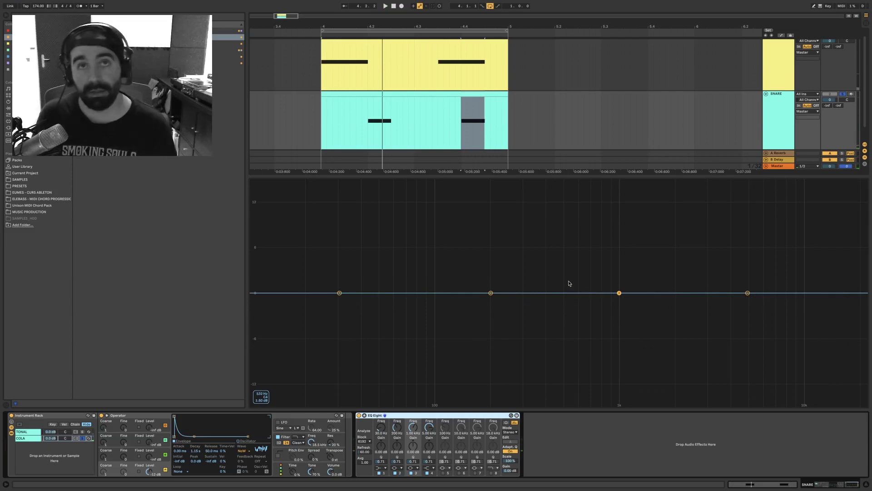
key("space")
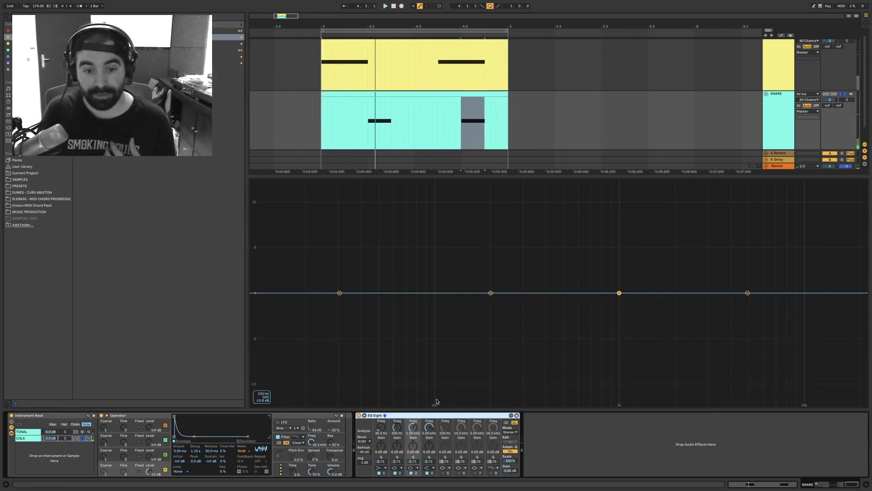
left_click(382, 468)
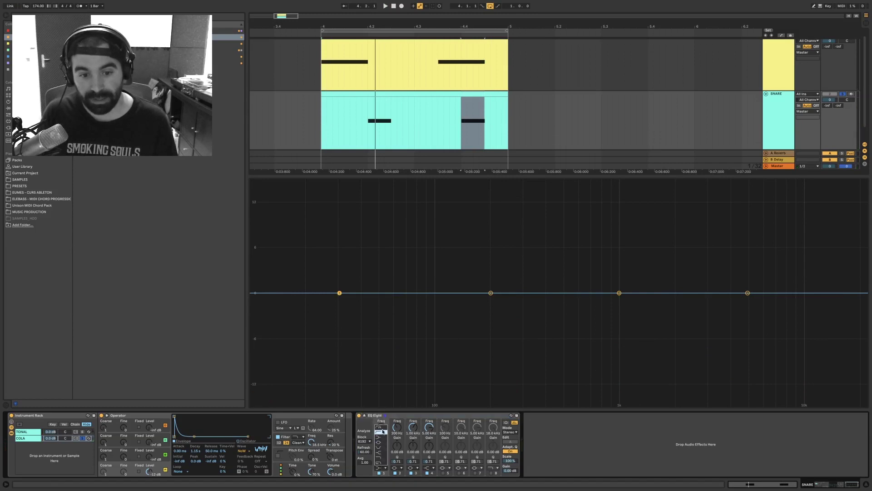
left_click_drag(338, 321, 486, 319)
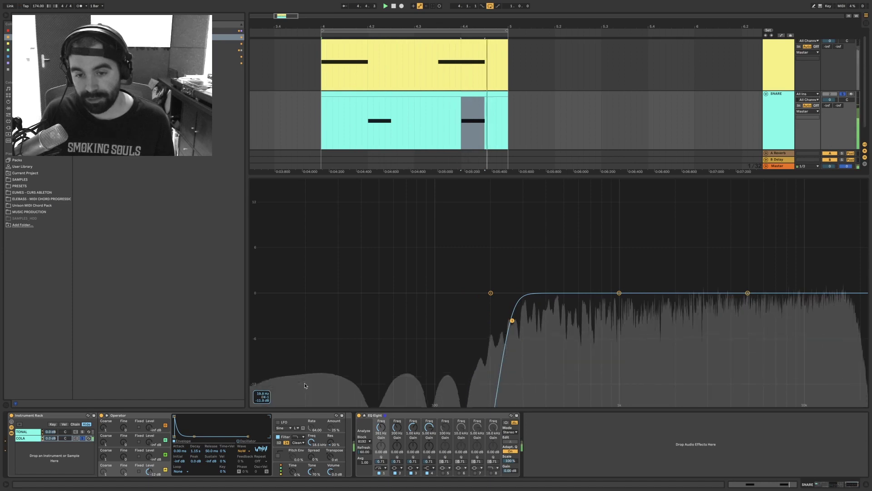
key("Delete")
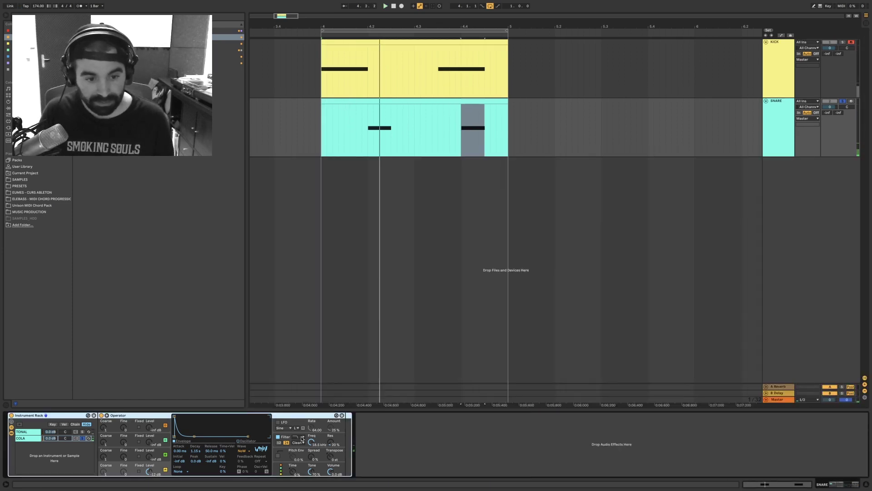
- Switch the COLA chain's Operator filter to high-pass with a frequency of about 400 Hz and play the loop
left_click(299, 437)
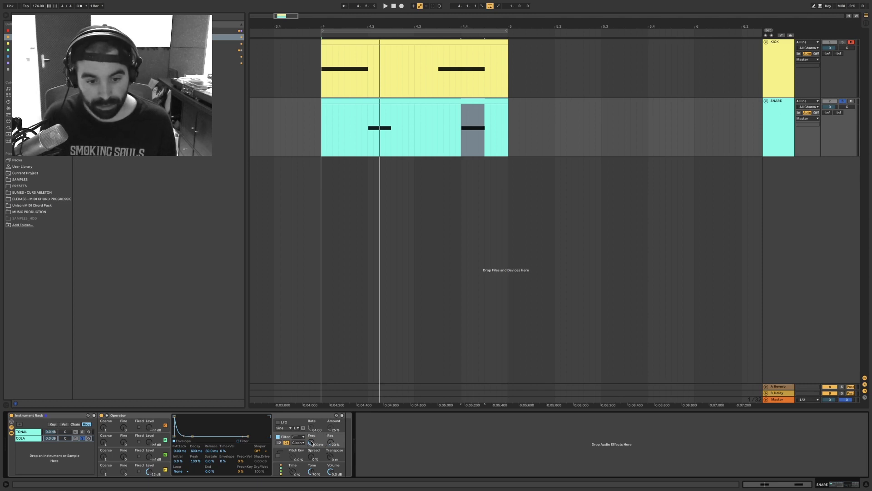
key("space")
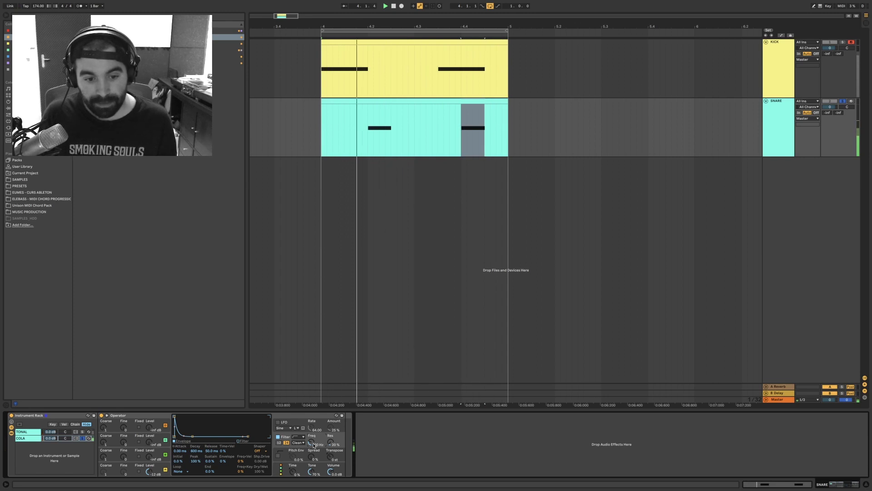
- Turn on Operator's LFO with a rate of about 60 and amount of about 87%, and raise the filter frequency to about 600 Hz
left_click(281, 424)
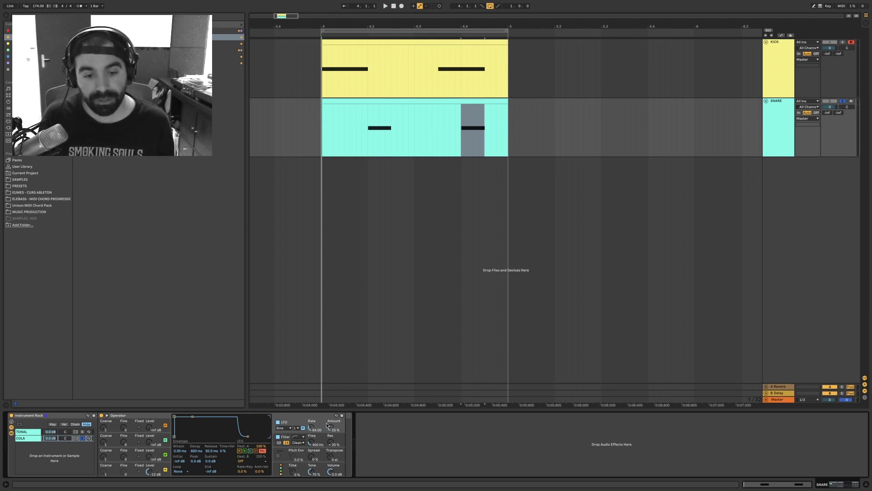
key("space")
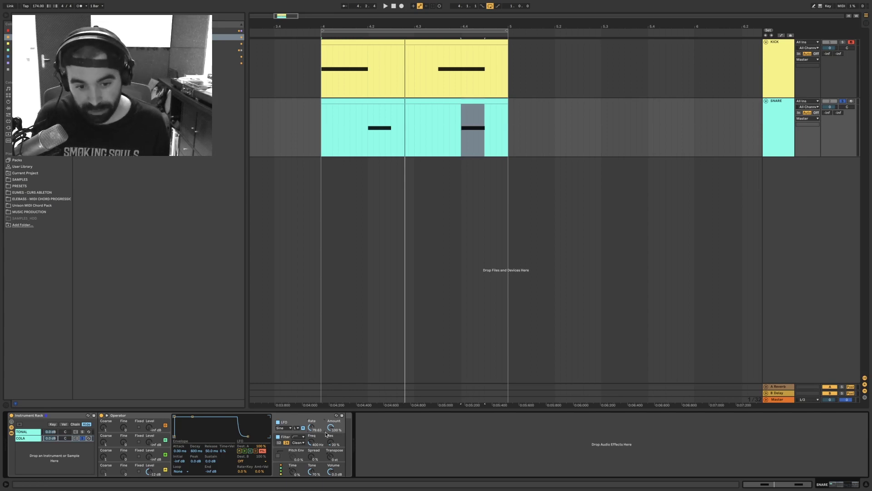
key("space")
left_click_drag(311, 427, 331, 425)
left_click(331, 427)
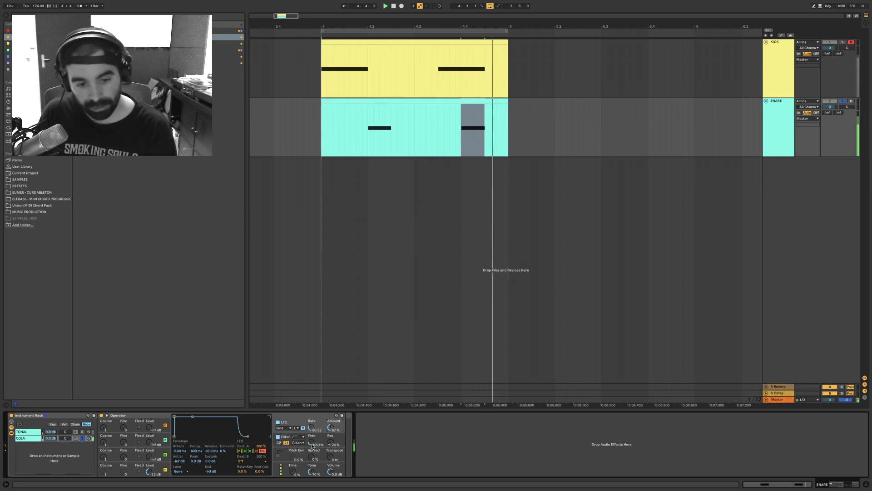
left_click_drag(310, 443, 311, 437)
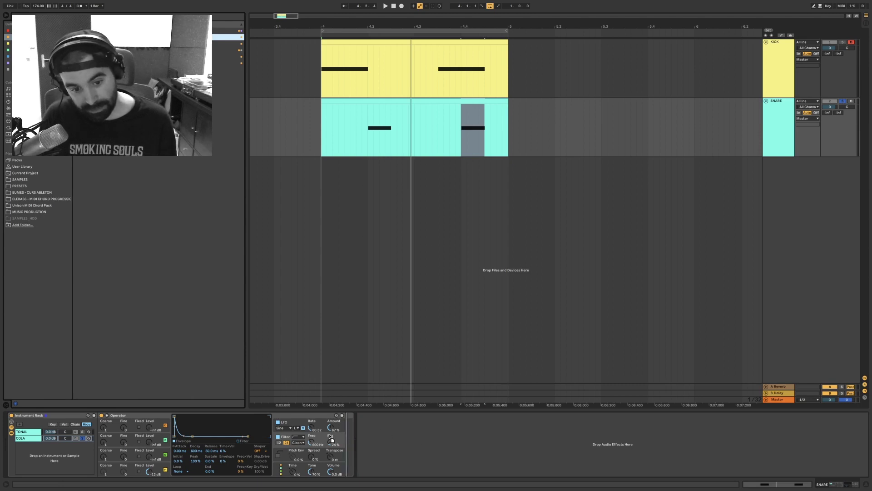
- Add EQ Eight after Operator inside the COLA chain and expand its frequency display during playback
left_click_drag(24, 438, 24, 439)
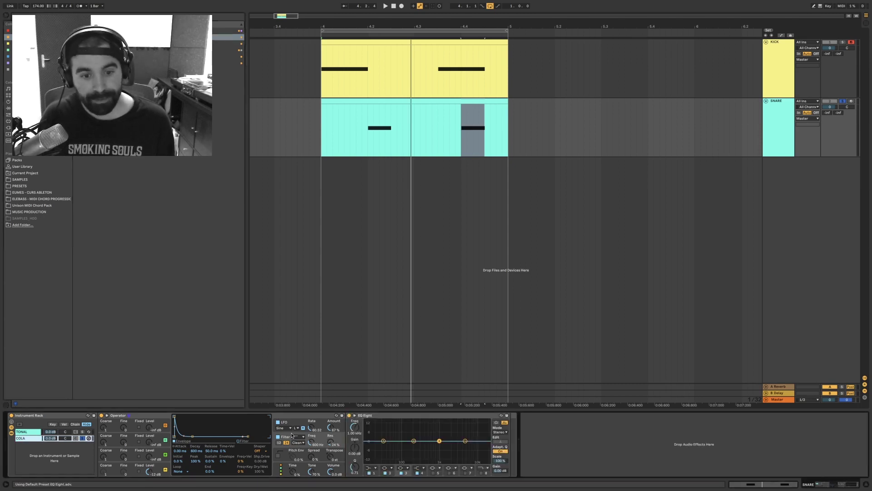
left_click(375, 423)
key("space")
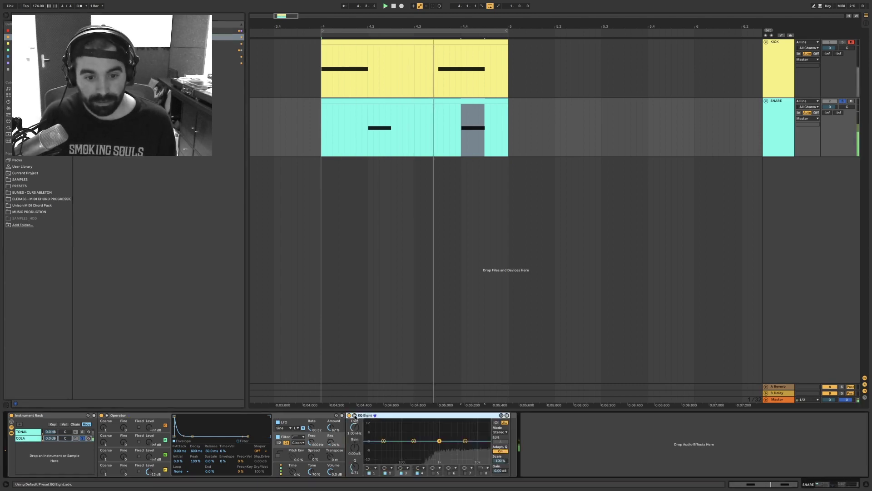
left_click(497, 422)
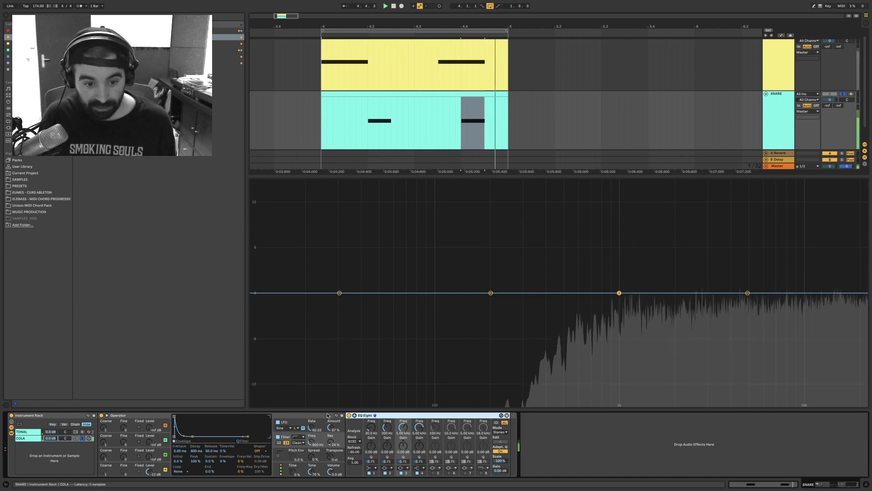
- Make band 1 of the COLA chain's EQ Eight a low-cut filter at 600 Hz
left_click(372, 467)
left_click(372, 441)
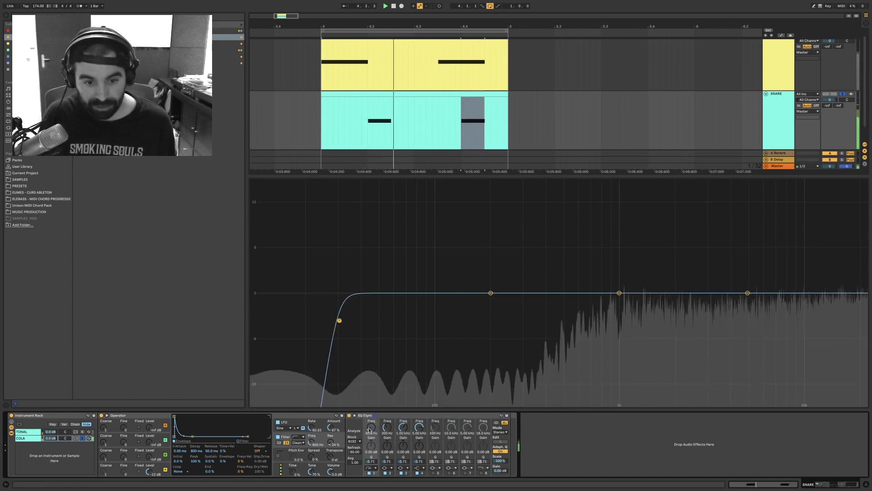
left_click_drag(339, 321, 520, 326)
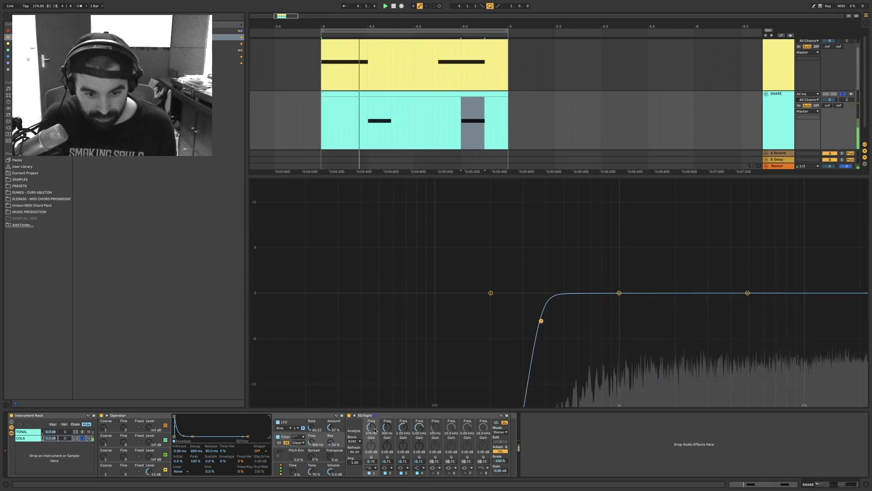
key("Return")
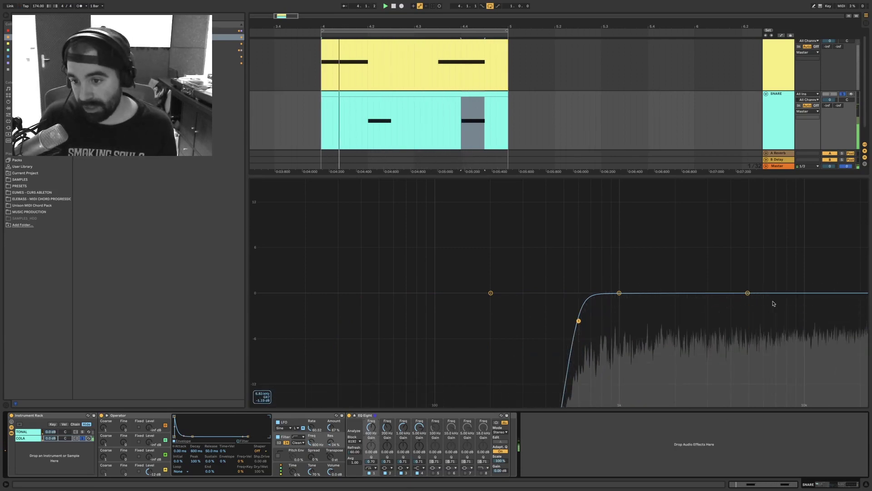
- Boost the high shelf on EQ Eight band 4 by about 3.7 dB at about 11.2 kHz
left_click(748, 293)
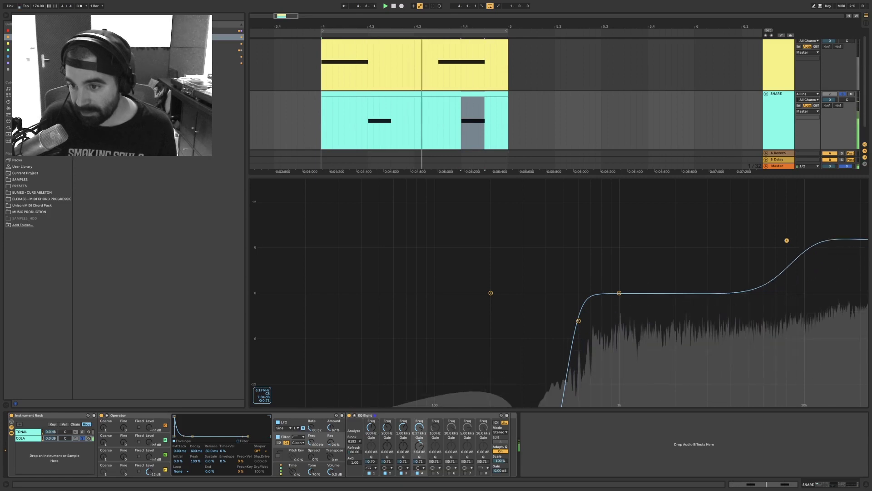
left_click_drag(787, 240, 796, 263)
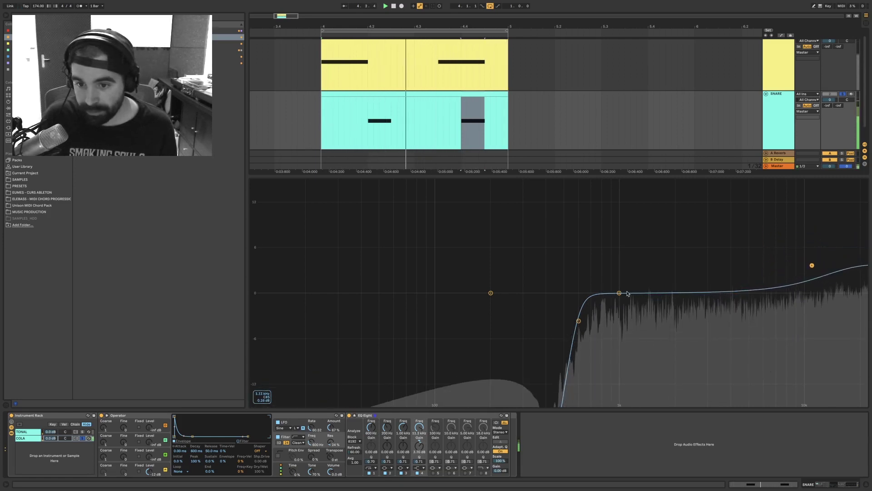
- Move EQ Eight band 3 to about 5.5 kHz and cut it by about 4.5 dB
left_click_drag(620, 293, 743, 283)
left_click_drag(759, 223, 756, 257)
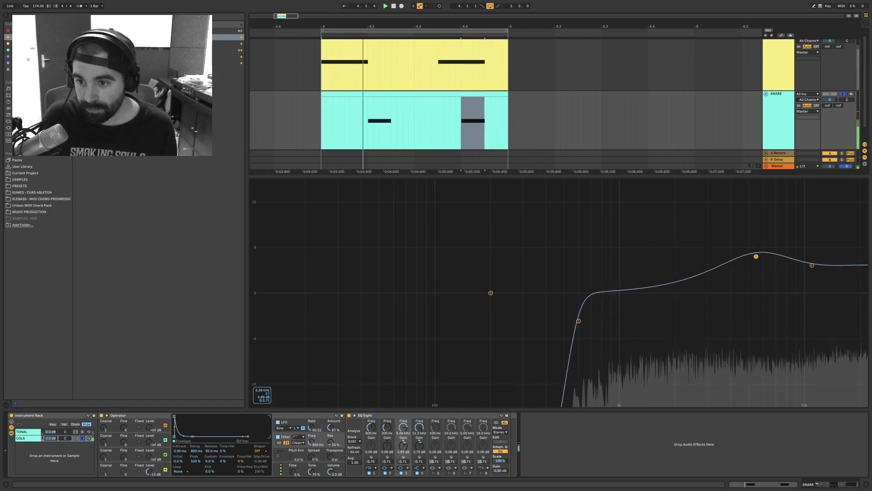
mouse_move(754, 312)
left_mouse_down()
mouse_move(744, 280)
mouse_move(738, 304)
mouse_move(757, 327)
left_mouse_up()
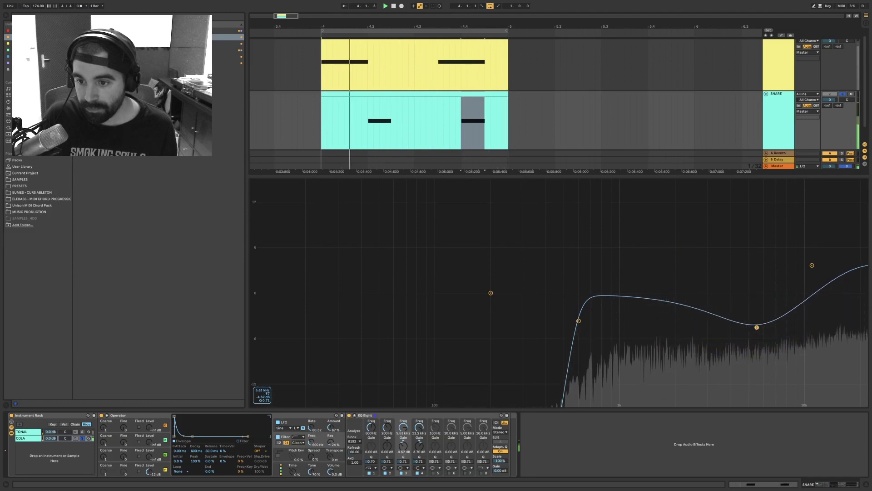
- Narrow the COLA EQ Eight's band 3 into a cut of about 8 dB at about 5.9 kHz, and raise band 2 above 2 kHz
left_click_drag(405, 462, 406, 445)
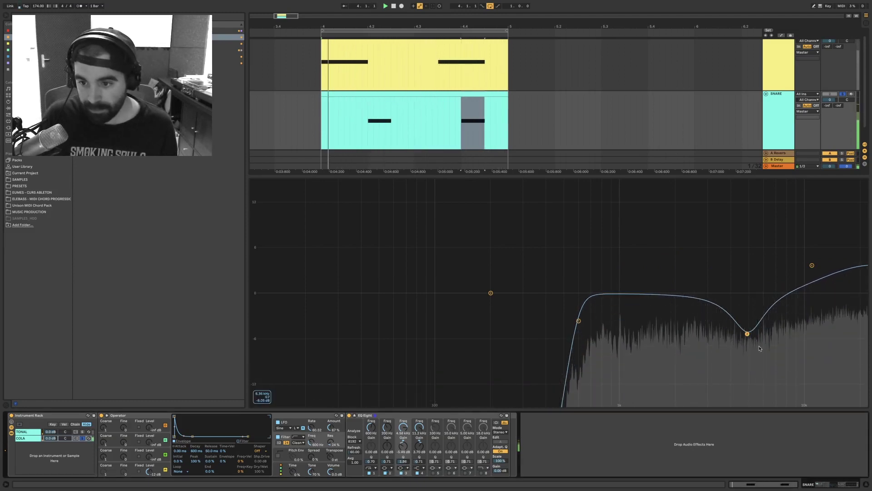
left_click_drag(748, 333, 748, 326)
left_click_drag(491, 293, 691, 272)
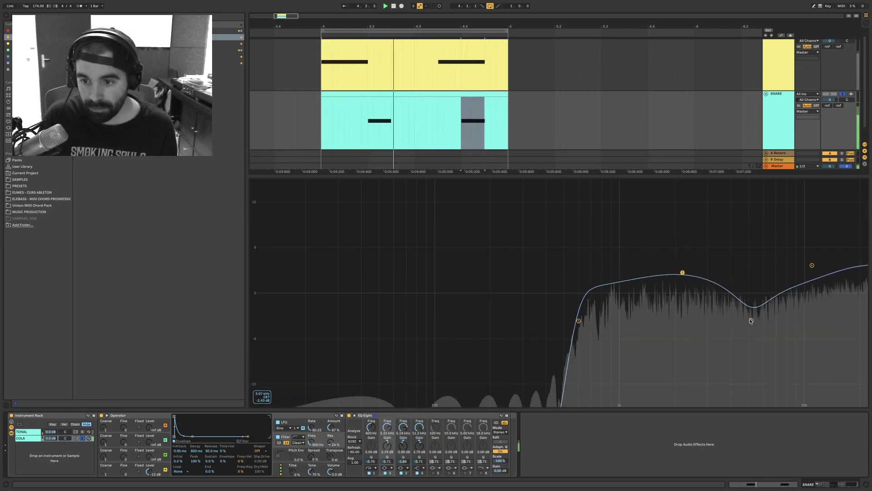
left_click_drag(751, 320, 761, 352)
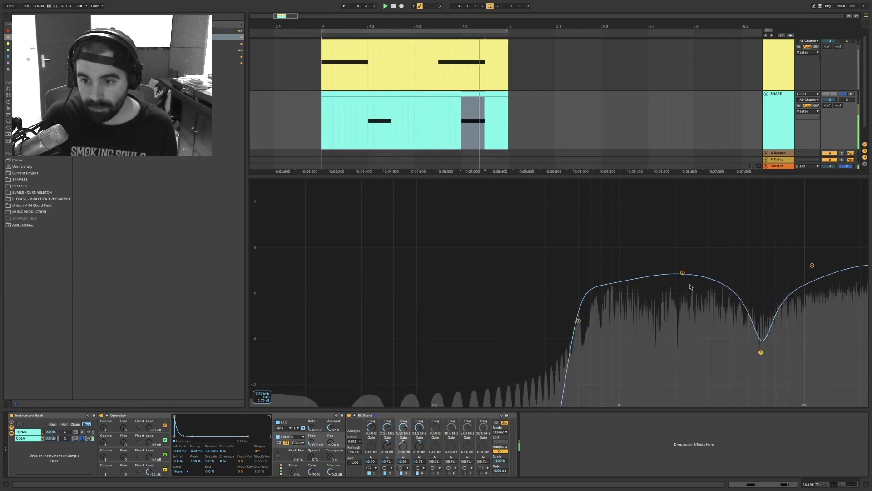
- Narrow EQ Eight band 2 and set its boost to about 3.2 dB at about 2.3 kHz
left_click_drag(683, 273, 685, 271)
left_click_drag(389, 463, 388, 432)
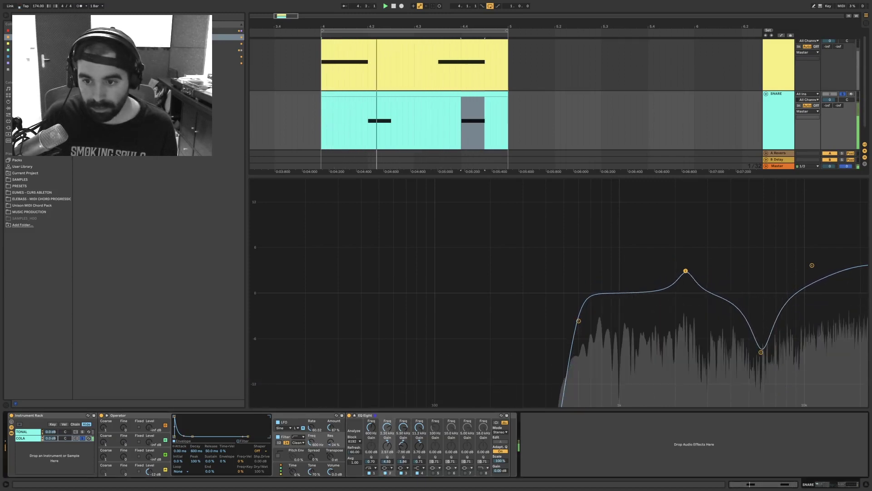
mouse_move(685, 271)
left_mouse_down()
mouse_move(672, 193)
mouse_move(707, 203)
mouse_move(712, 264)
mouse_move(687, 269)
left_mouse_up()
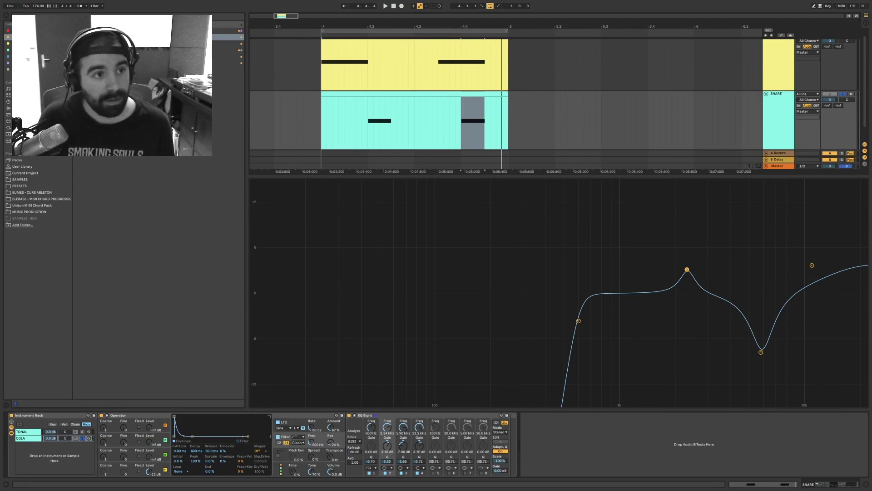
- Add a Reverb after EQ Eight in the COLA chain, shortening its decay time and lowering its dry/wet amount
left_click(22, 62)
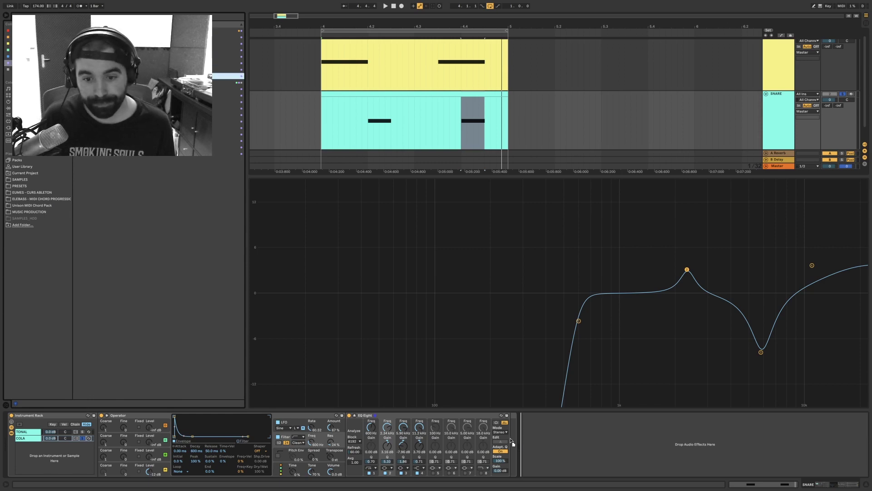
left_click_drag(504, 443, 508, 442)
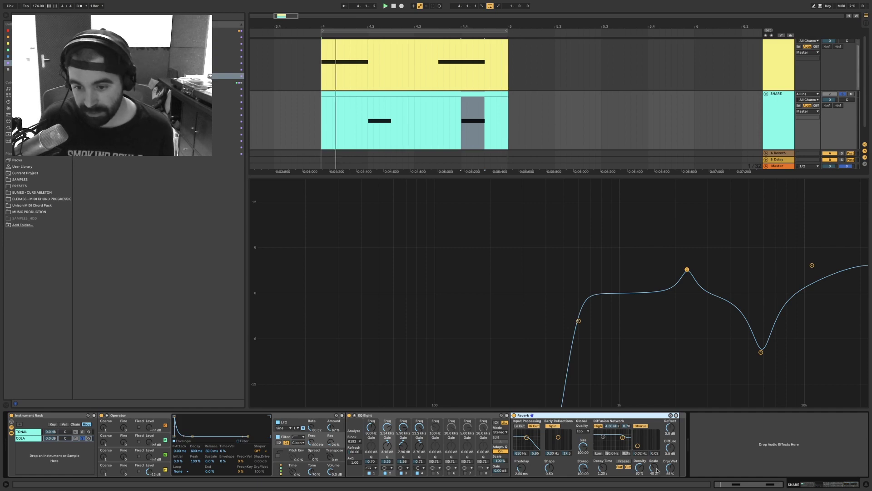
left_click_drag(603, 467, 603, 475)
left_click_drag(670, 468, 670, 490)
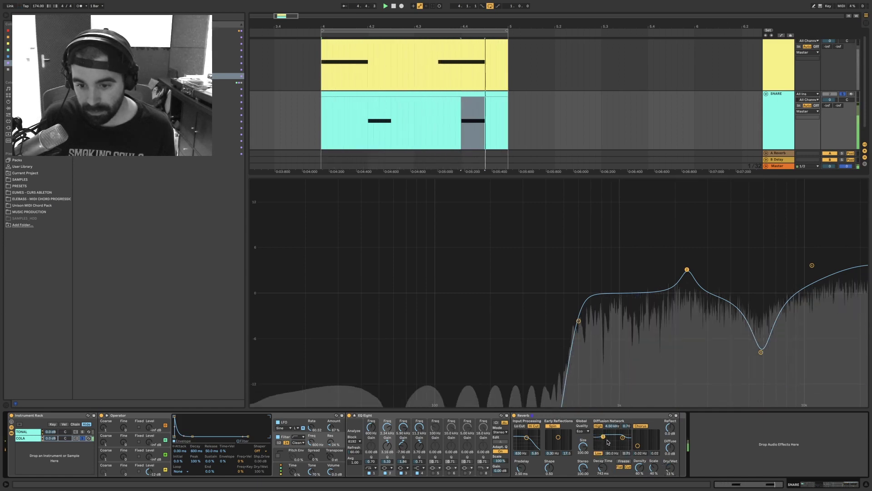
- Adjust the Reverb's diffusion filters and decay time, lower dry/wet to about 10%, and stop playback
mouse_move(610, 453)
left_mouse_down()
mouse_move(610, 441)
mouse_move(603, 460)
left_mouse_up()
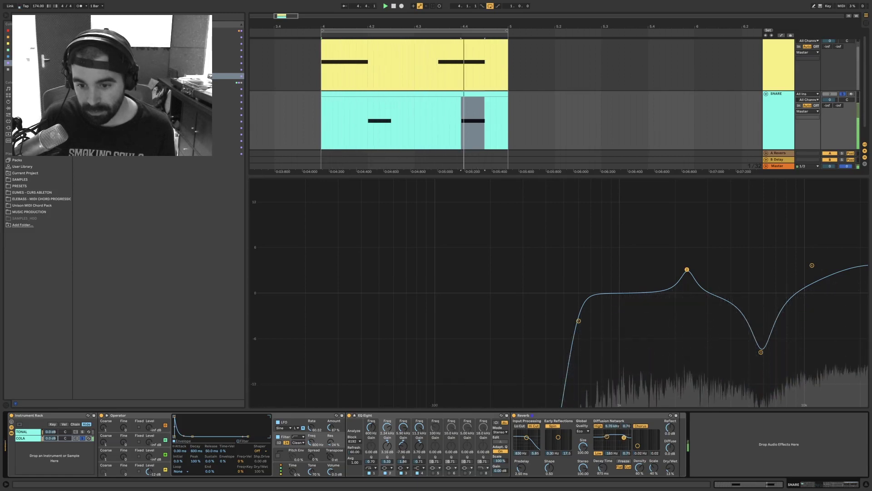
left_click_drag(612, 426, 612, 421)
left_click_drag(603, 467, 603, 474)
left_click_drag(674, 470, 674, 474)
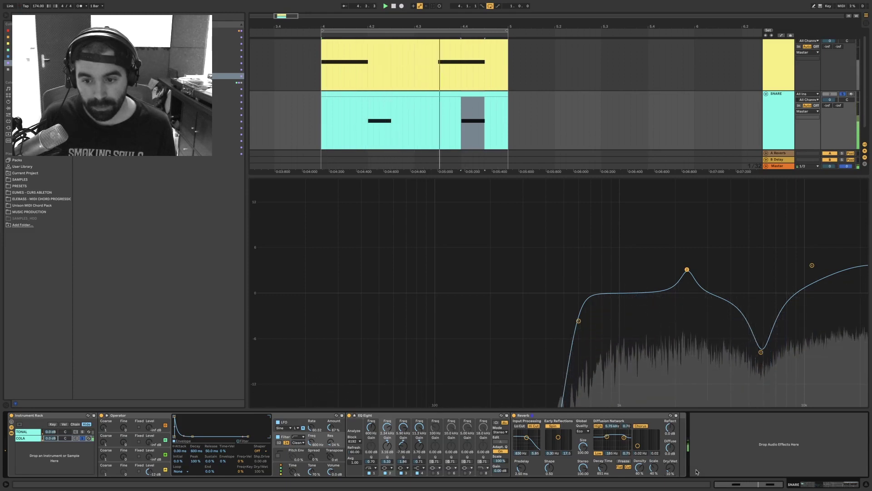
key("space")
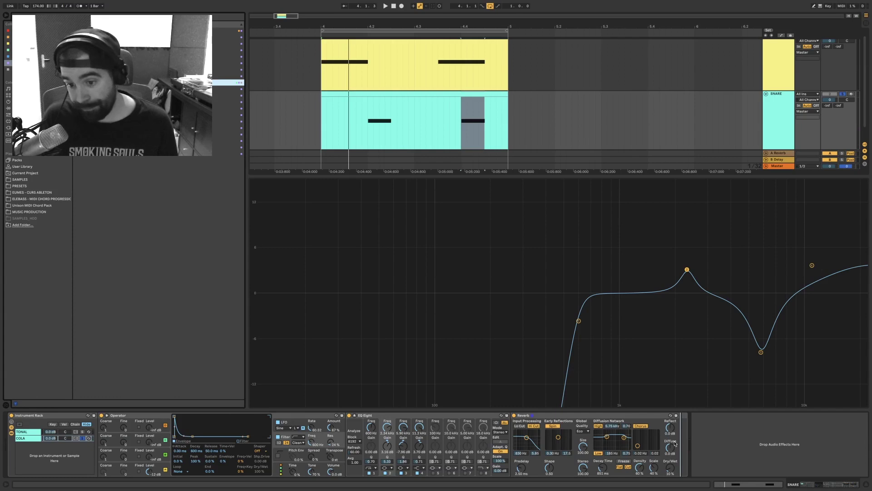
- Add a Utility after the Reverb in the COLA chain and widen its stereo width during playback
left_click_drag(675, 443, 674, 442)
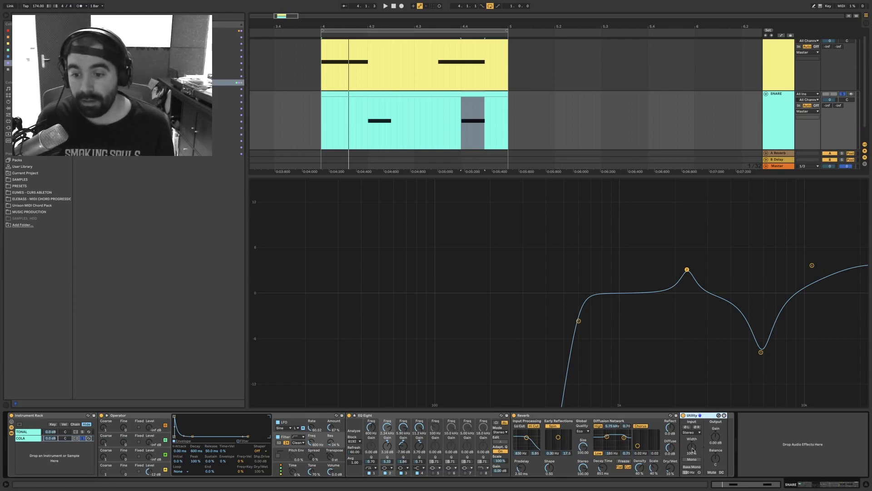
key("space")
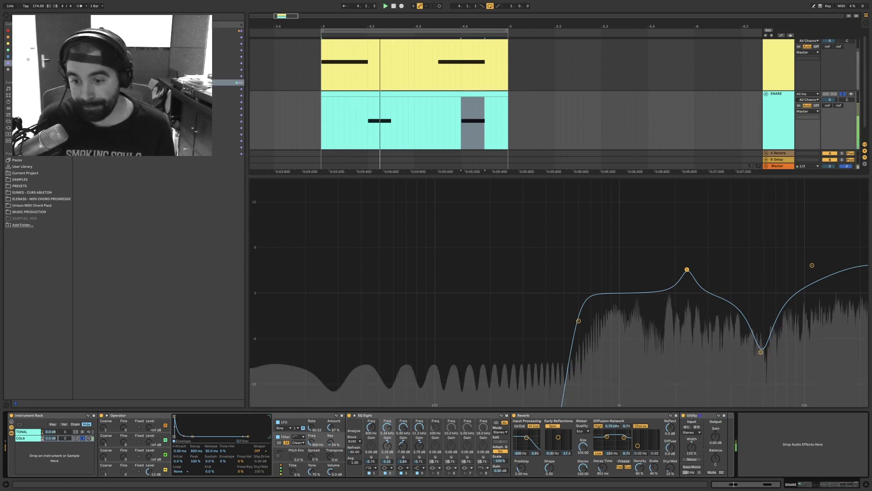
left_click_drag(692, 447, 692, 419)
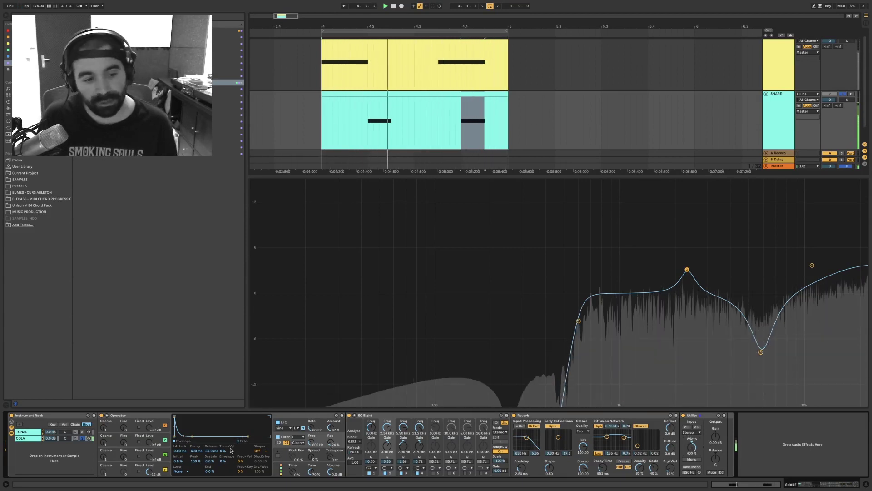
- Take the COLA chain out of solo and compare it with the TONAL chain while both play
left_click(82, 439)
left_click(83, 438)
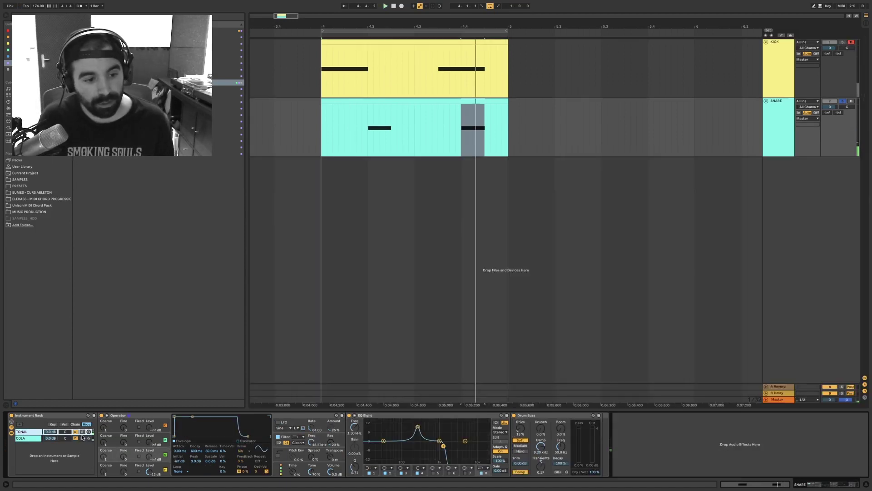
left_click(23, 438)
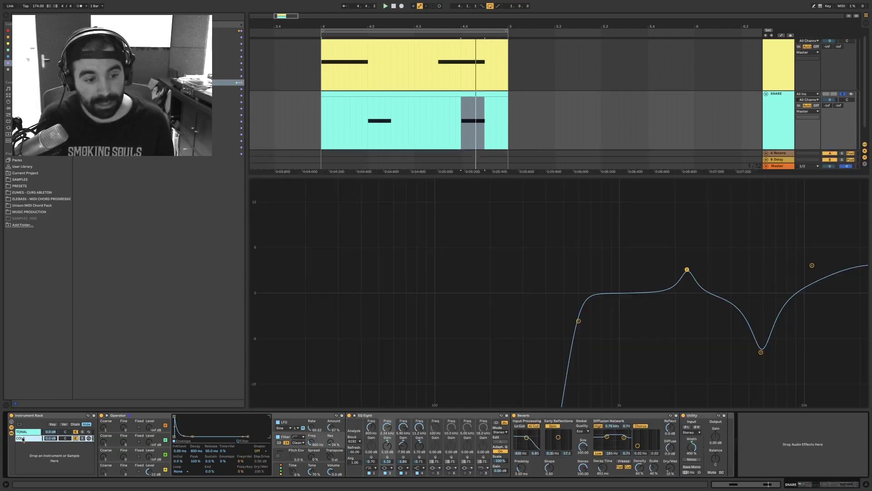
left_click(23, 432)
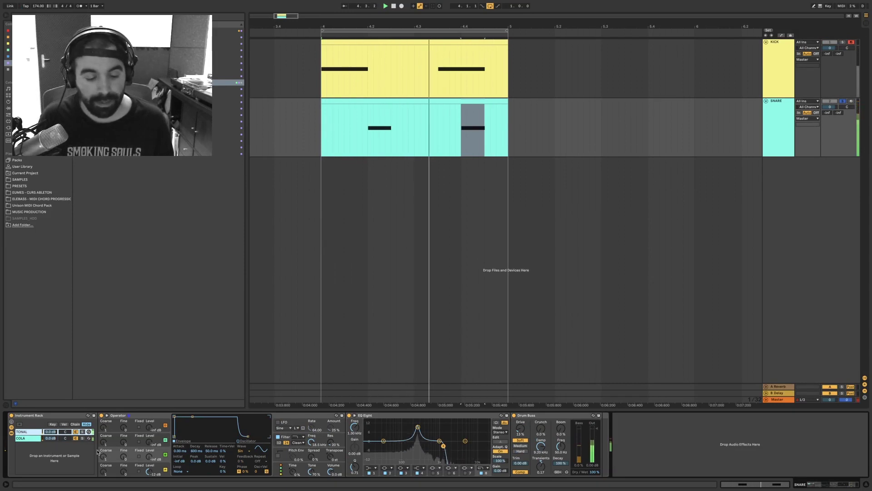
left_click(28, 439)
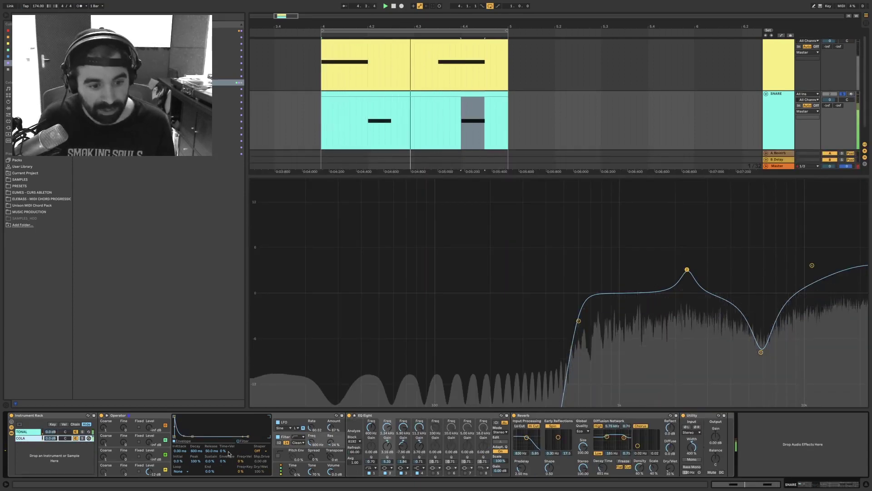
- Shorten the envelope decay of the noise oscillator A in the COLA chain's Operator to about 345 ms
left_click(123, 475)
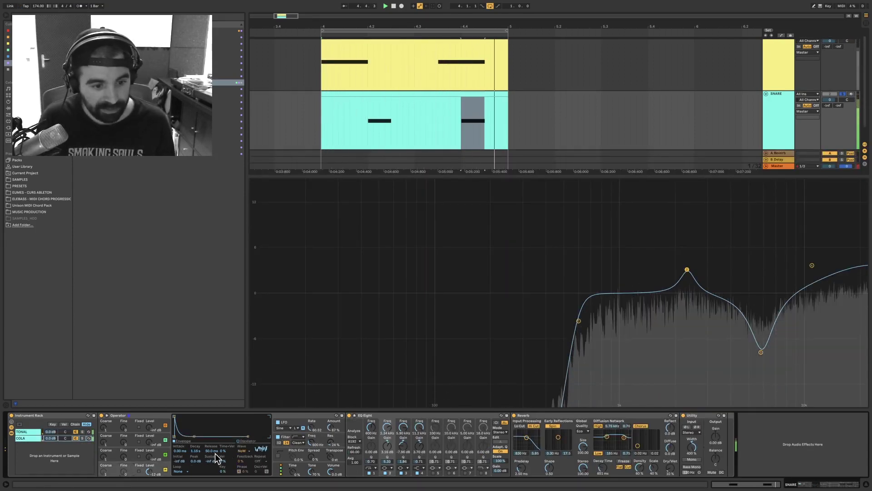
mouse_move(195, 451)
left_mouse_down()
mouse_move(196, 467)
mouse_move(195, 454)
left_mouse_up()
type("5")
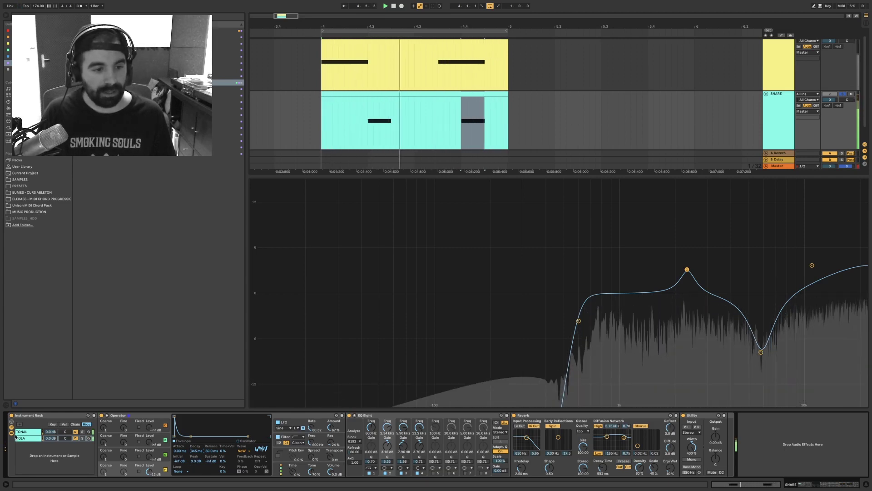
- Check the TONAL chain and reduce the COLA chain's Reverb dry/wet to about 4.7%
left_click(29, 432)
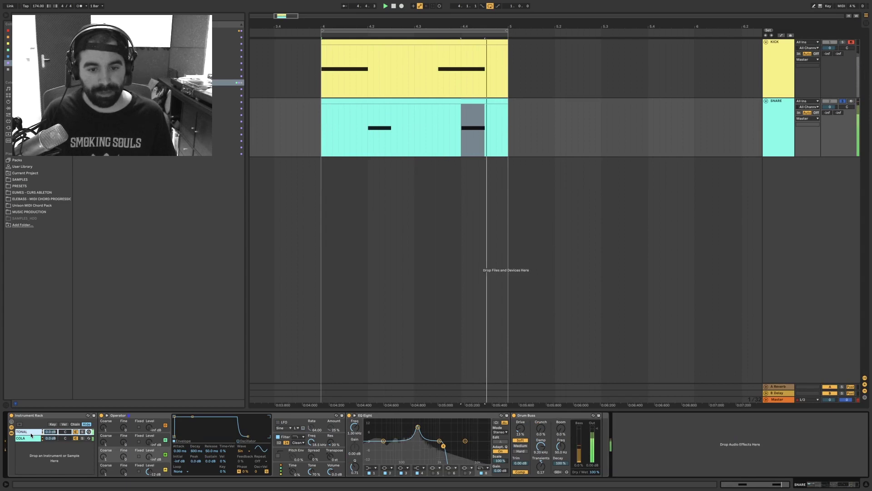
left_click(30, 439)
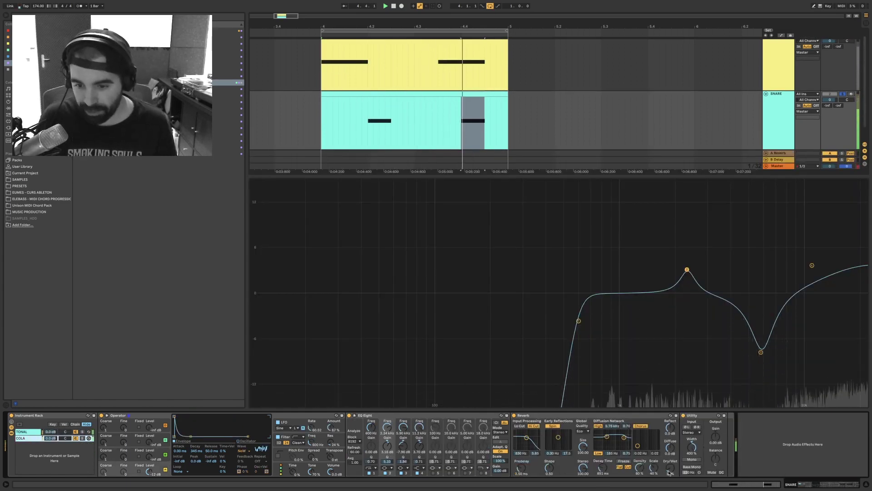
left_click_drag(669, 468, 670, 475)
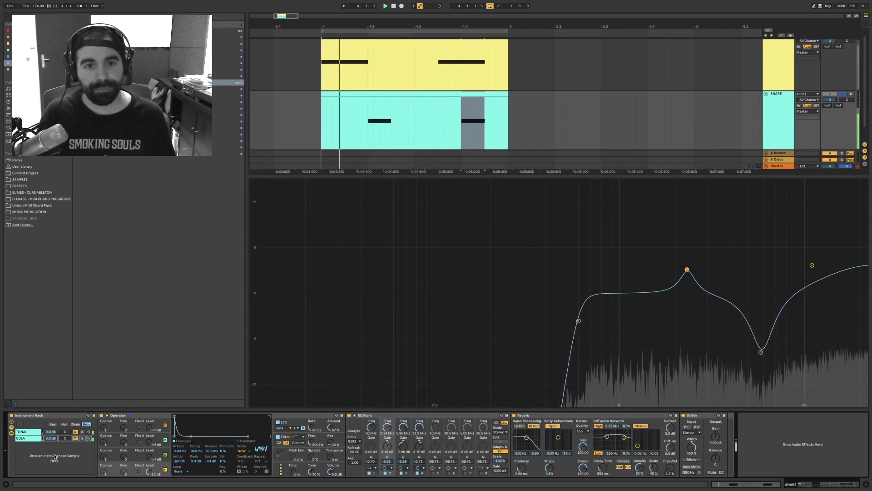
- Fine-tune the decay of the COLA chain's oscillator A to a shorter noise tail by ear
left_click_drag(196, 451, 196, 450)
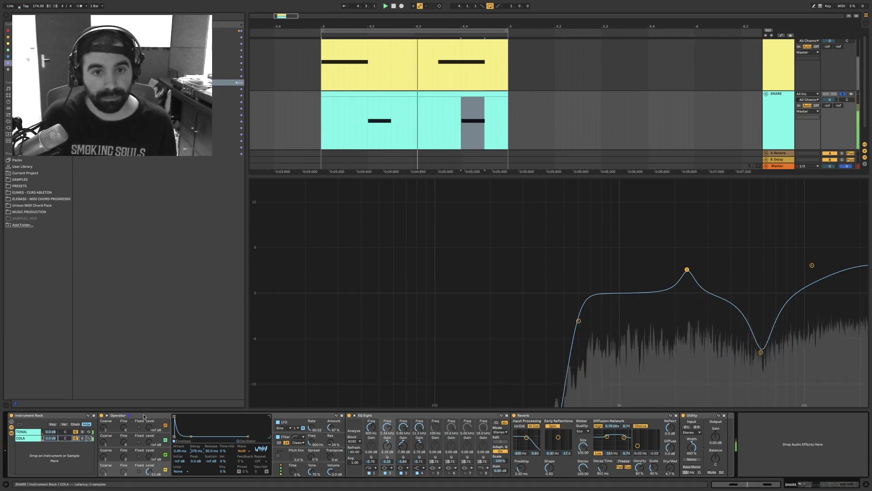
left_click_drag(197, 451, 196, 457)
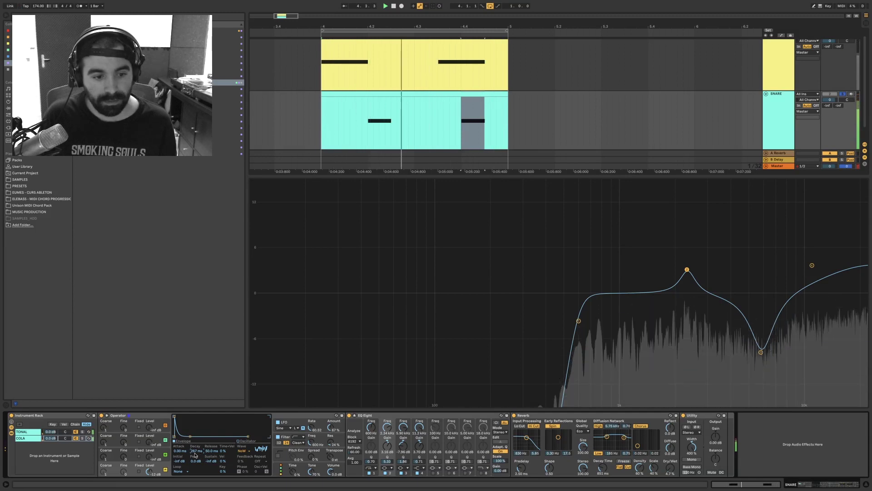
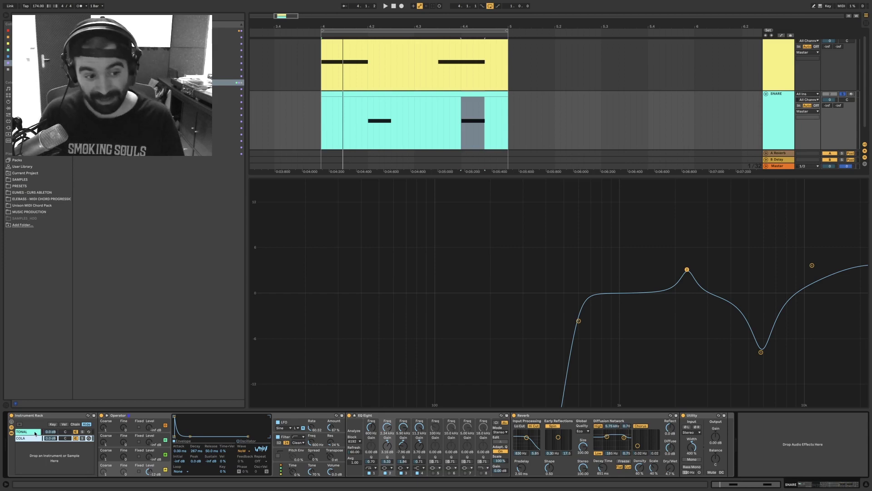
- Duplicate the COLA chain in the Instrument Rack and name the copy ACUSTICA
left_click(35, 433)
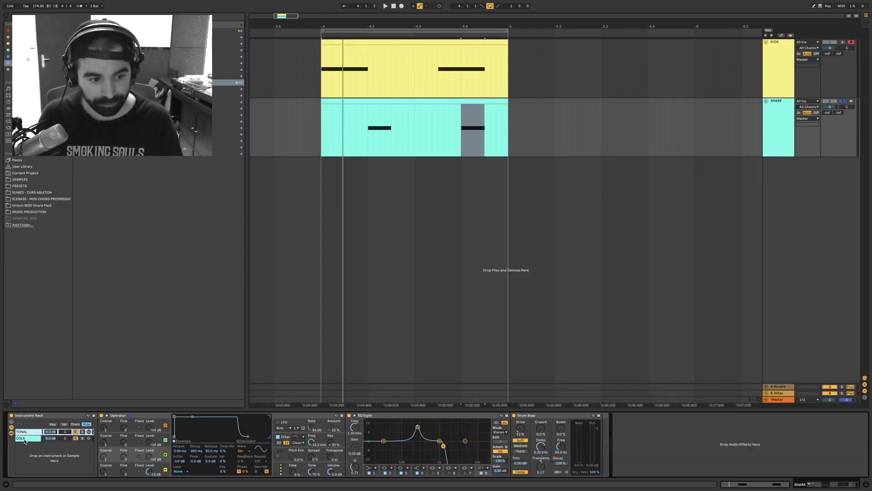
left_click(23, 439)
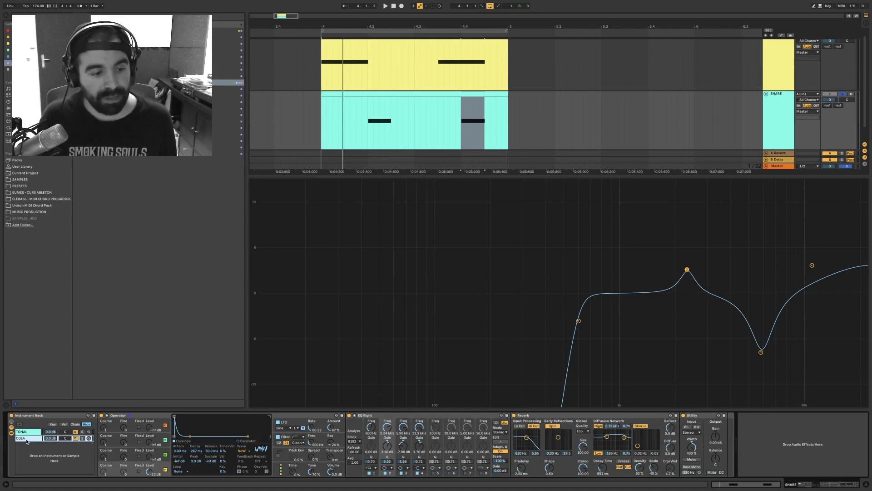
key("ctrl+d")
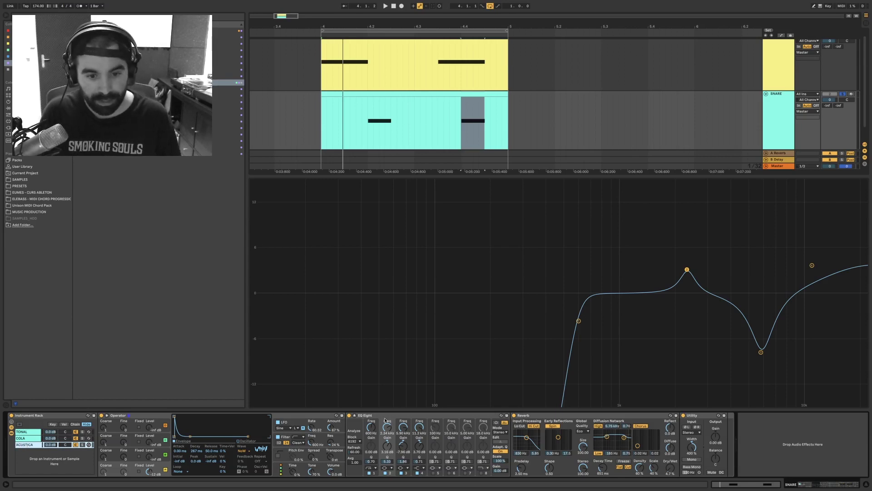
- Delete EQ Eight, Reverb, Utility and Operator from the ACUSTICA chain, leaving it empty
left_click(404, 416)
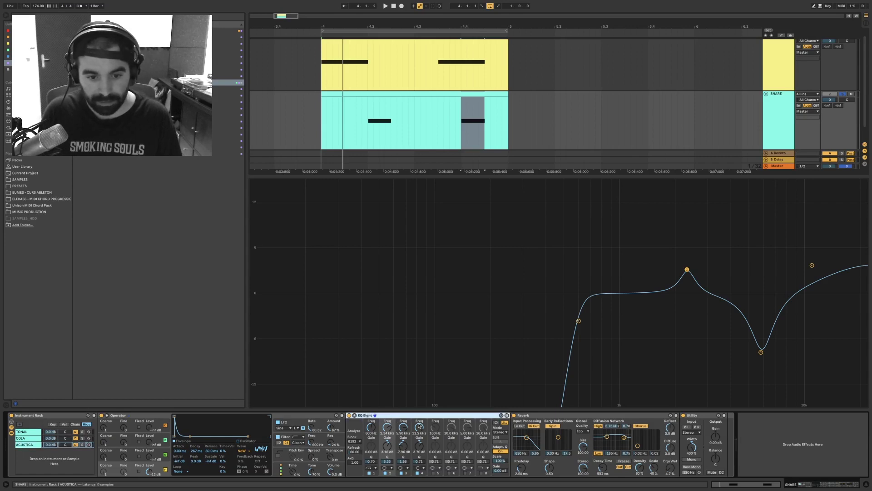
key("Delete")
left_click(373, 417)
key("Delete")
key("Delete")
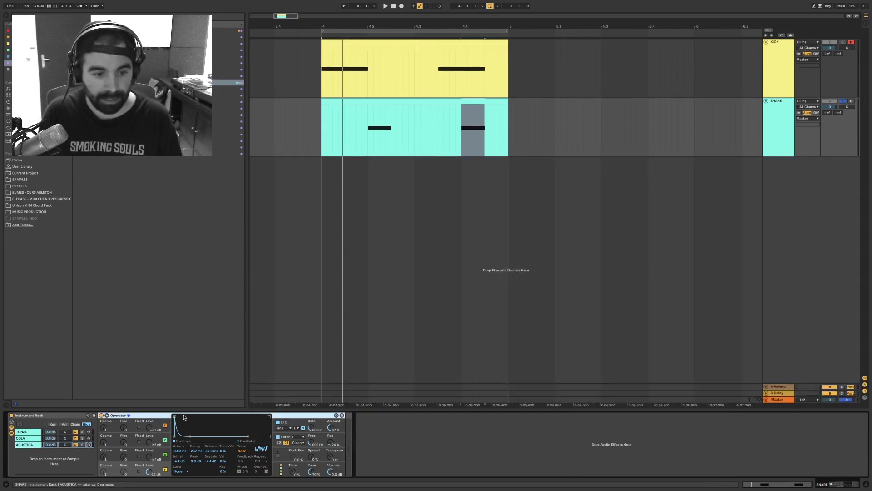
key("Delete")
- Load an empty Sampler into the ACUSTICA chain
left_click(23, 445)
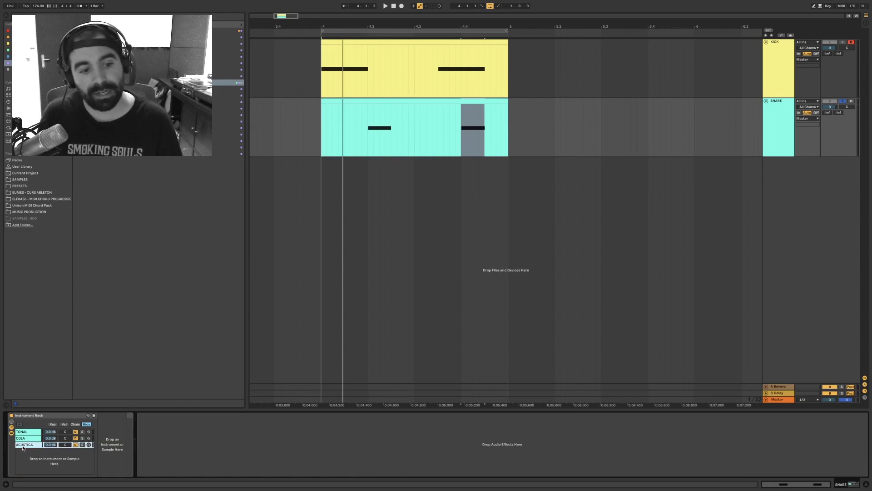
left_click(18, 31)
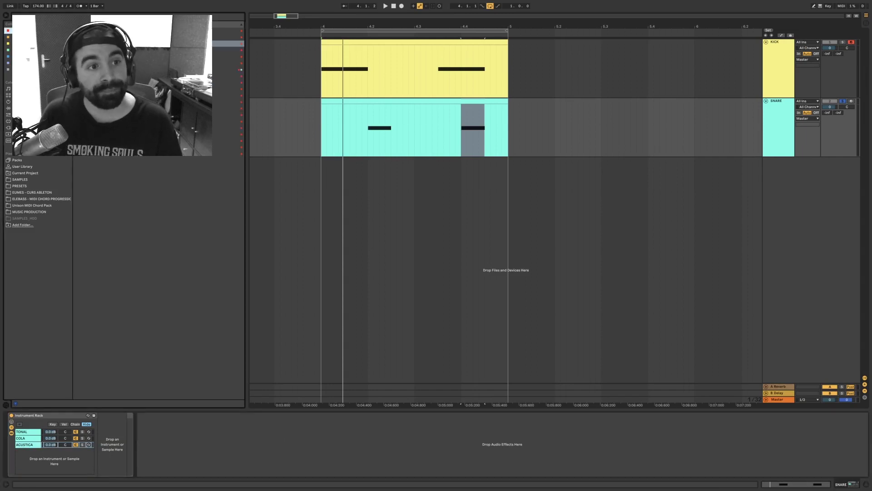
key("Down")
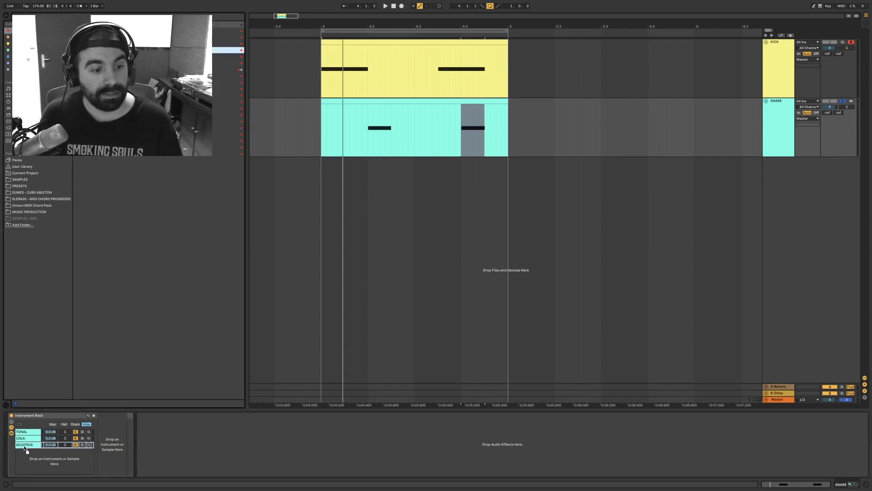
key("Return")
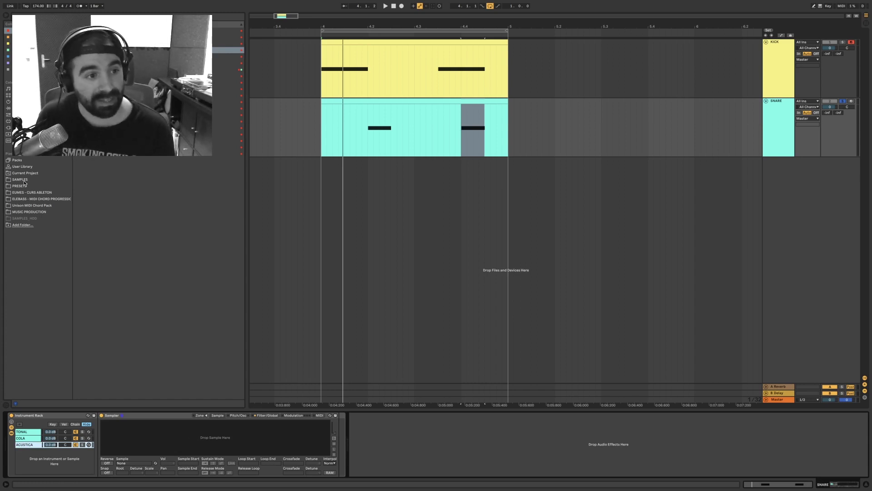
- Find a snare in the sample library and load A-Snare Leedy 1 A.aif into the ACUSTICA chain's Sampler
left_click(8, 140)
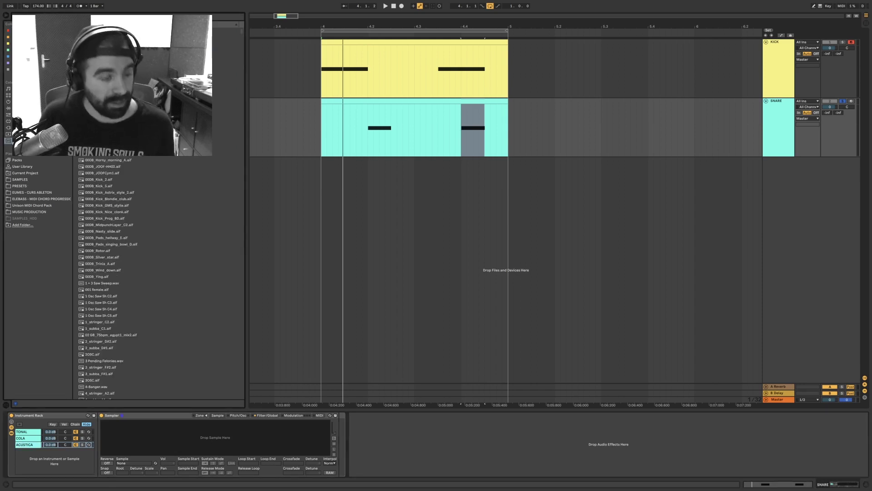
key("ctrl+f")
type("snare")
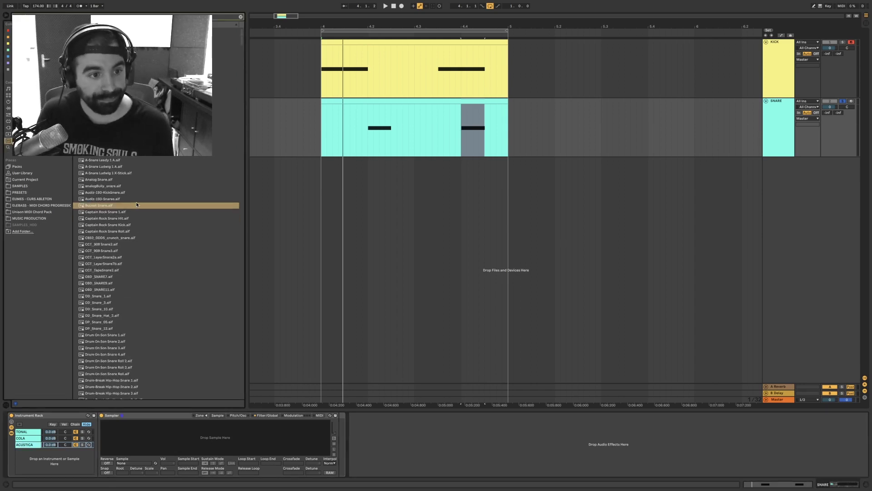
left_click(104, 161)
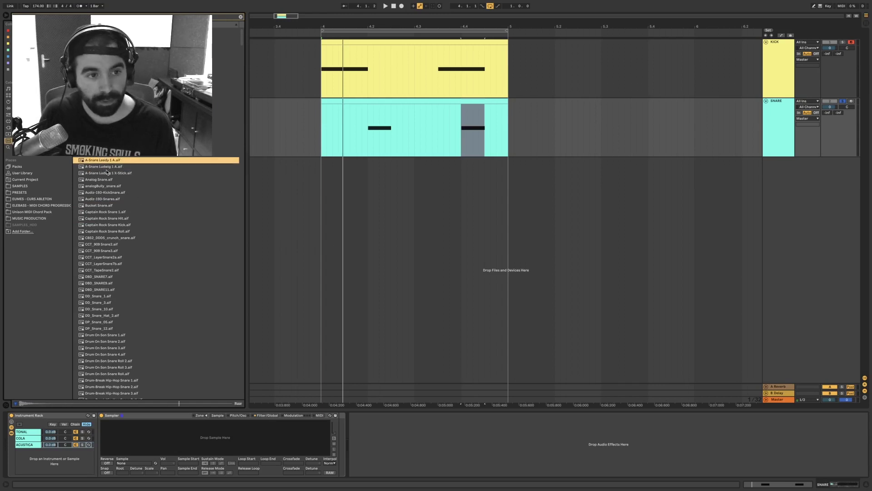
left_click_drag(248, 328, 196, 437)
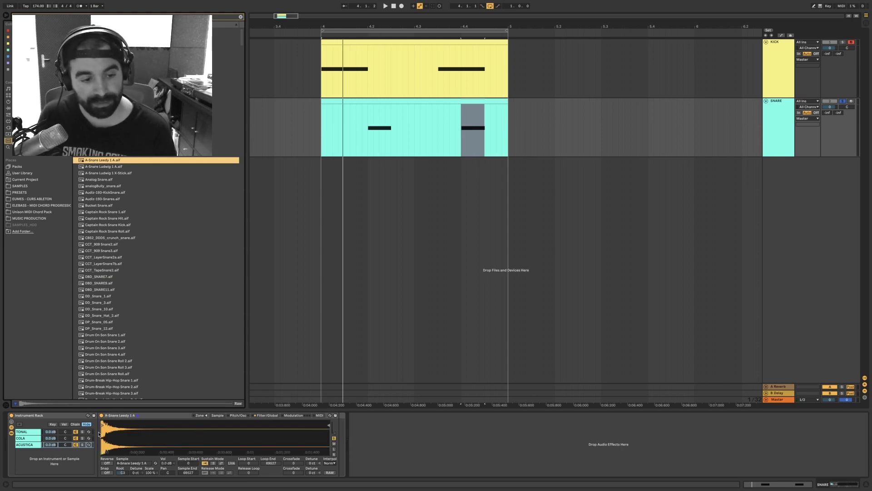
- Solo the ACUSTICA chain and shape its Sampler volume envelope by ear with a slower attack and an adjusted decay
left_click(81, 444)
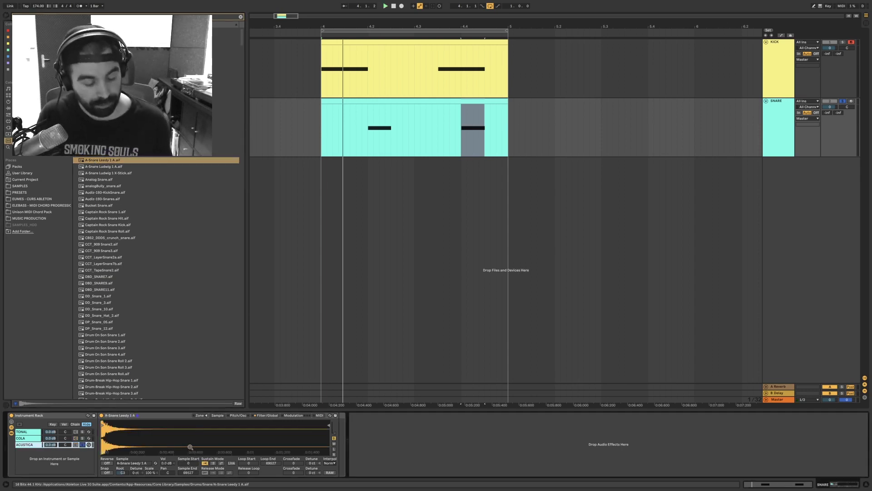
key("space")
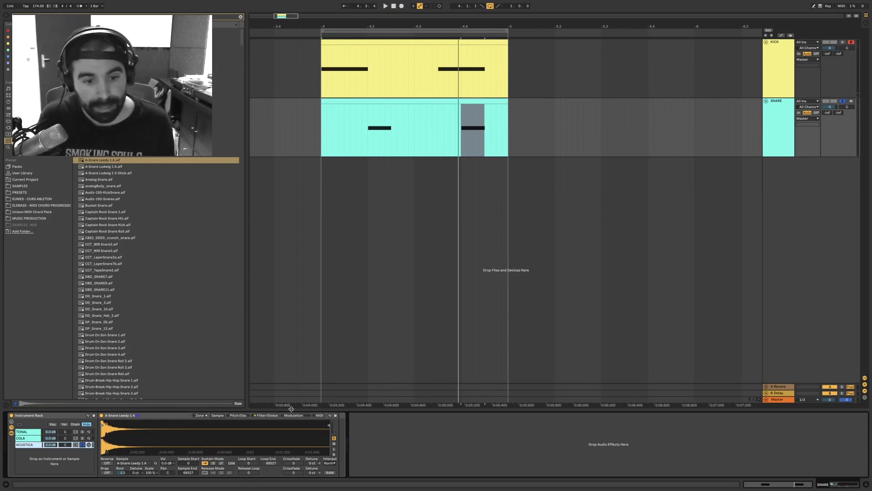
left_click(266, 416)
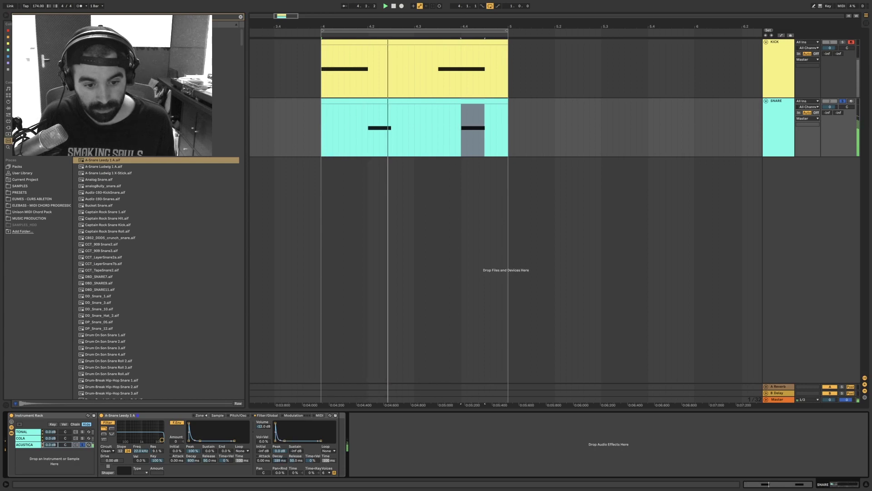
left_click_drag(279, 460, 279, 437)
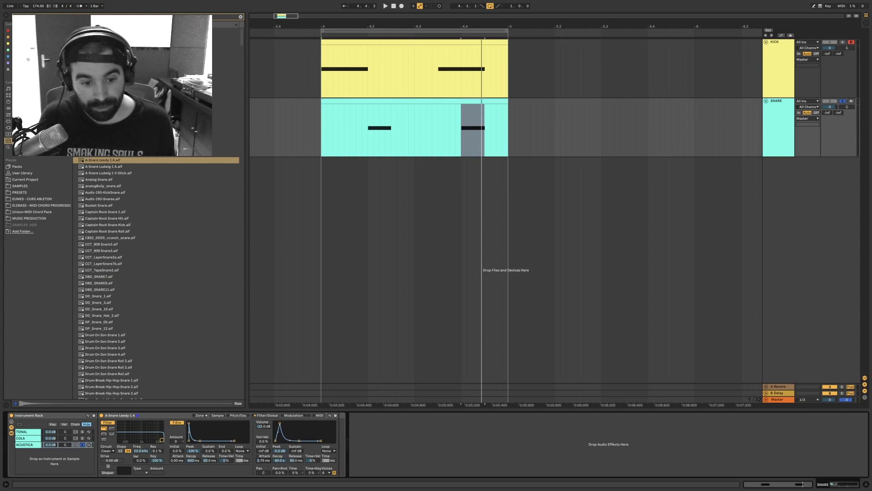
key("space")
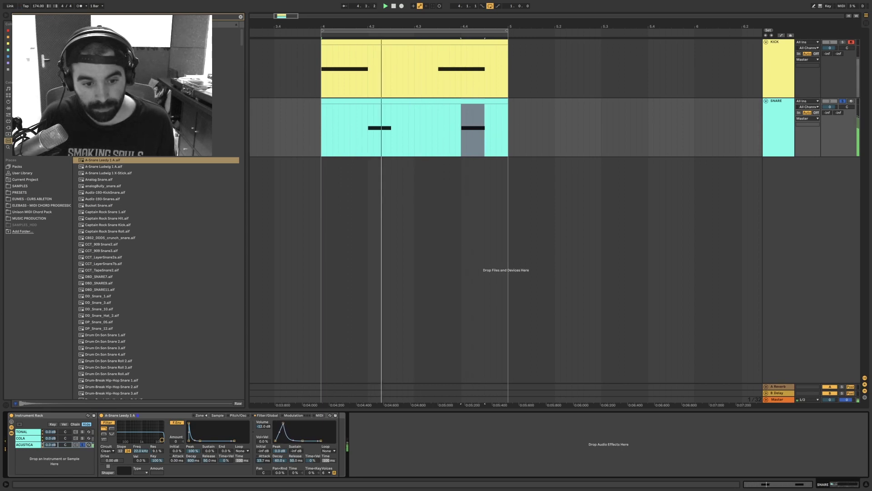
mouse_move(279, 460)
left_mouse_down()
mouse_move(280, 485)
mouse_move(280, 447)
mouse_move(280, 459)
left_mouse_up()
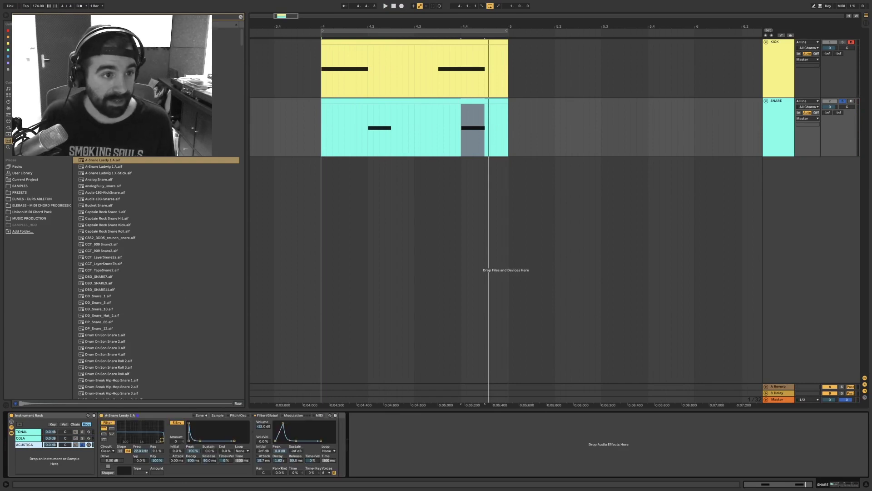
- Clear the sample search and add an EQ Eight after the Sampler in the ACUSTICA chain
left_click(240, 16)
left_click(22, 37)
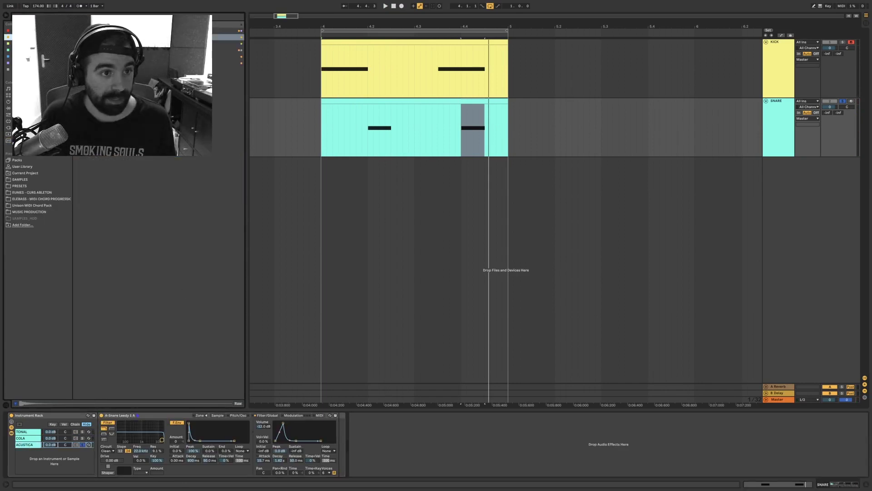
left_click_drag(100, 37, 29, 444)
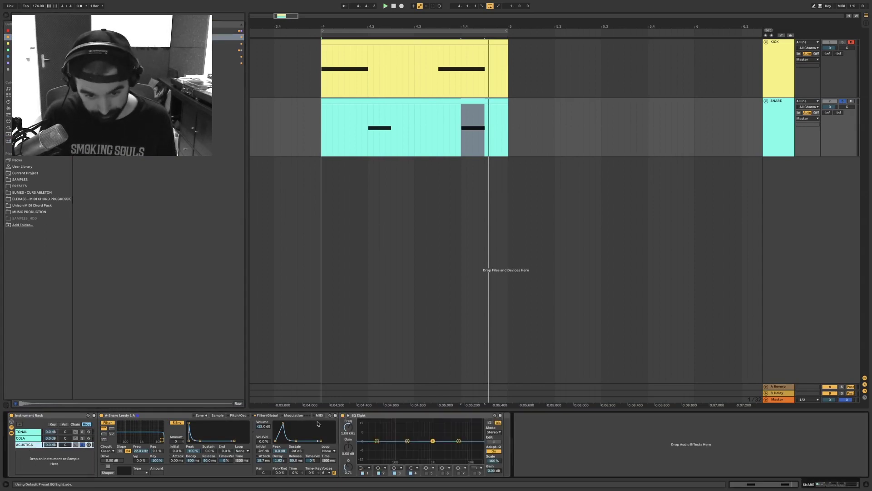
- Remove the acoustic snare's low end with a low-cut filter at about 188 Hz on EQ Eight band 1
key("space")
left_click(349, 415)
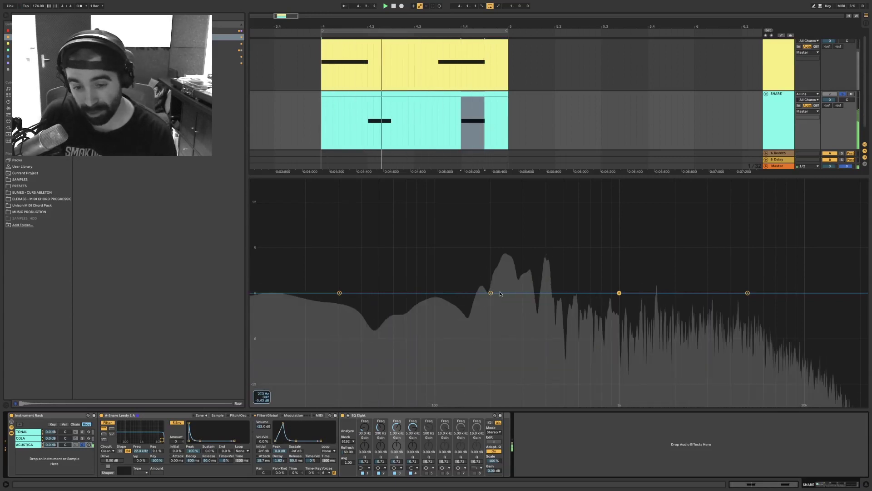
left_click(366, 467)
left_click(362, 427)
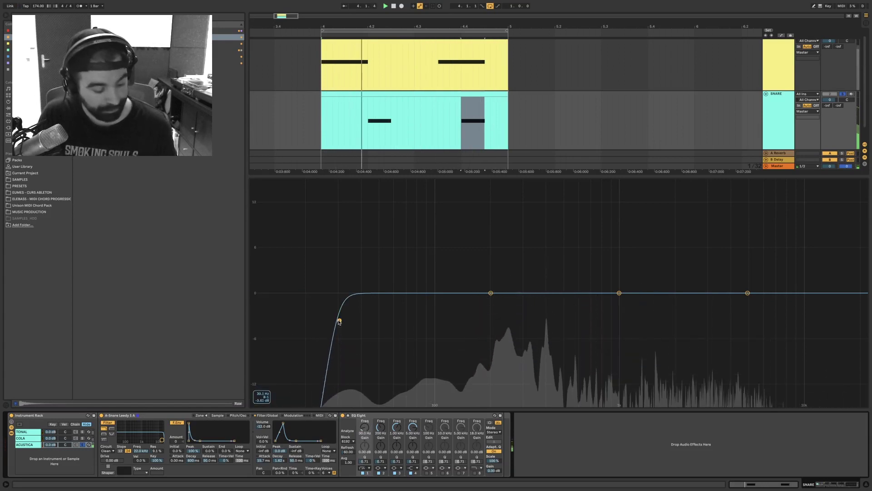
left_click_drag(366, 320, 485, 321)
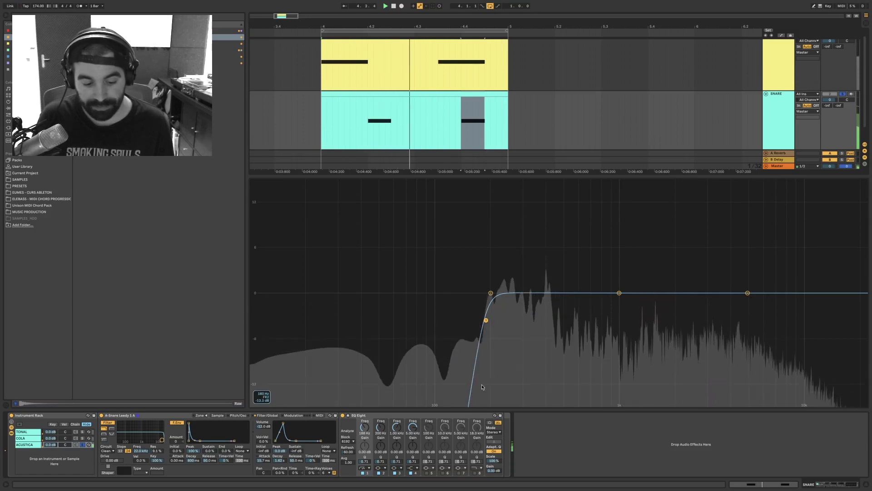
key("space")
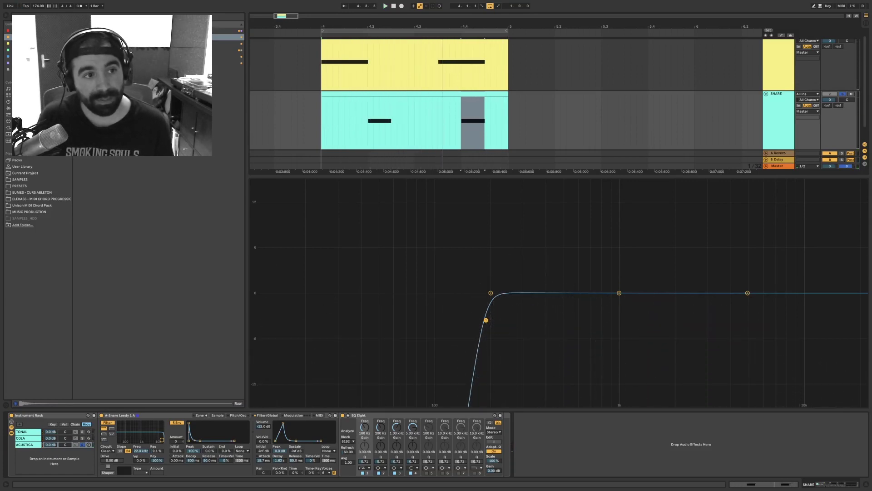
- Add a Utility after the ACUSTICA chain's EQ Eight, widen its stereo image and turn off the chain's solo
left_click(20, 50)
left_click_drag(228, 31, 512, 437)
key("space")
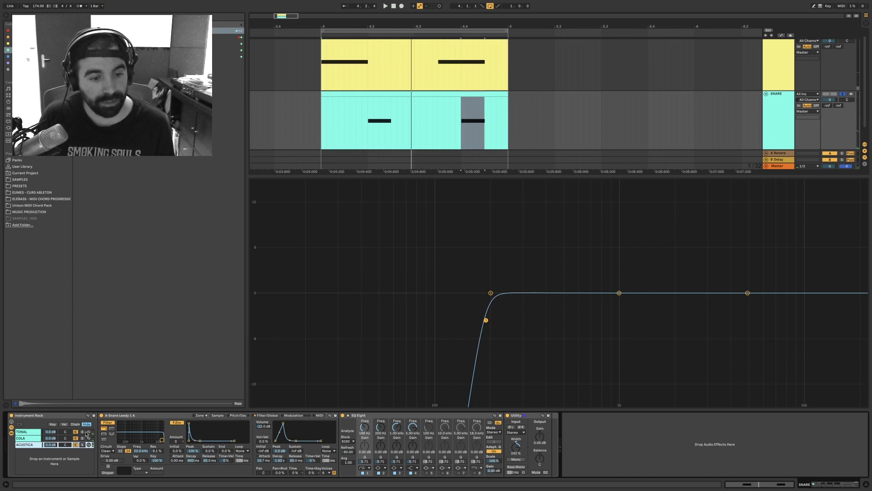
- Play all snare layers together and fine-tune the decay time of the COLA chain's Reverb
key("space")
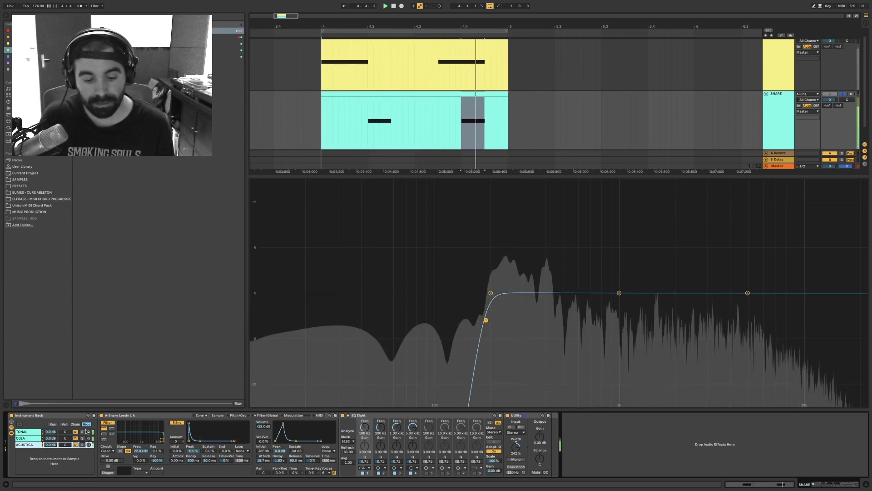
left_click(27, 438)
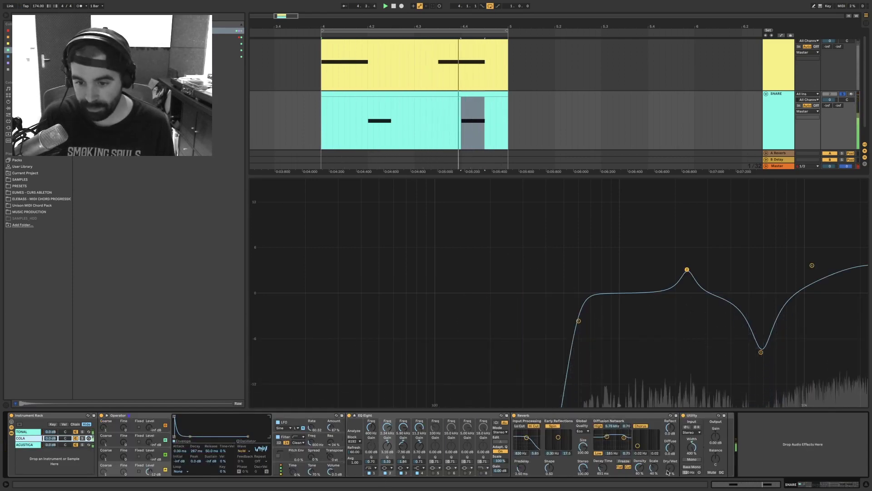
left_click_drag(603, 468, 603, 472)
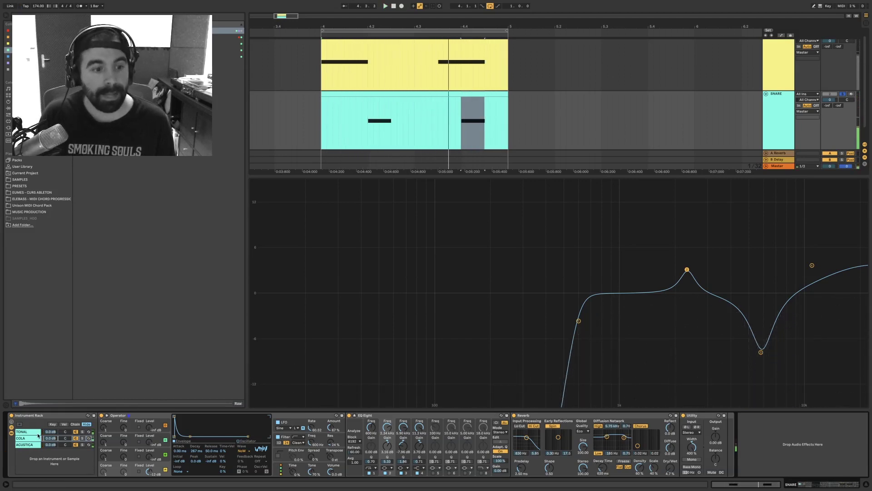
- Add a Drum Buss after the whole snare Instrument Rack and turn on its compressor
left_click(25, 417)
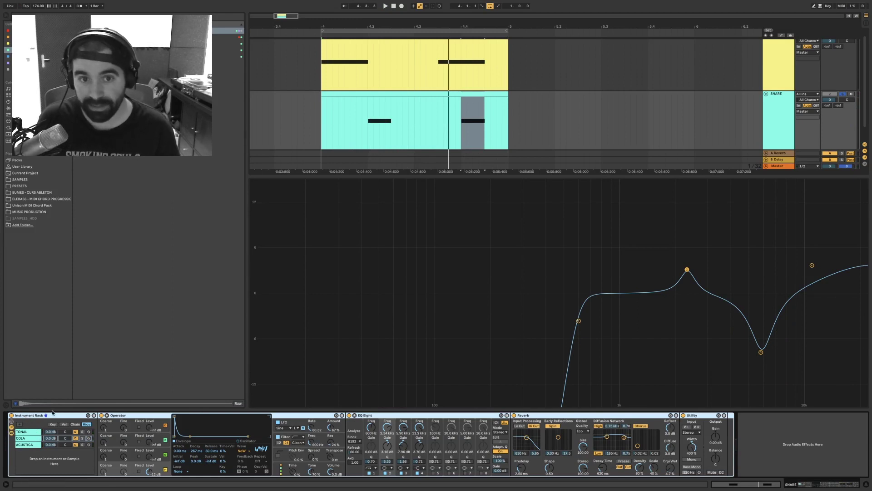
left_click(20, 43)
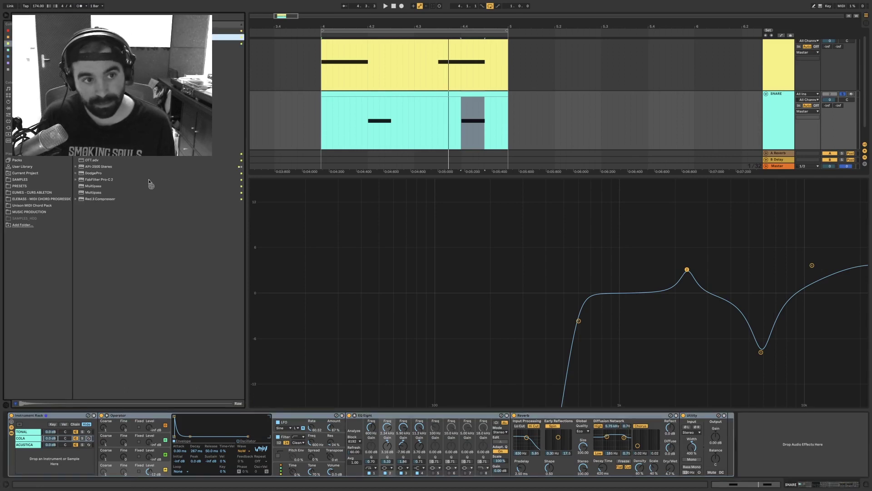
left_click_drag(790, 438, 787, 436)
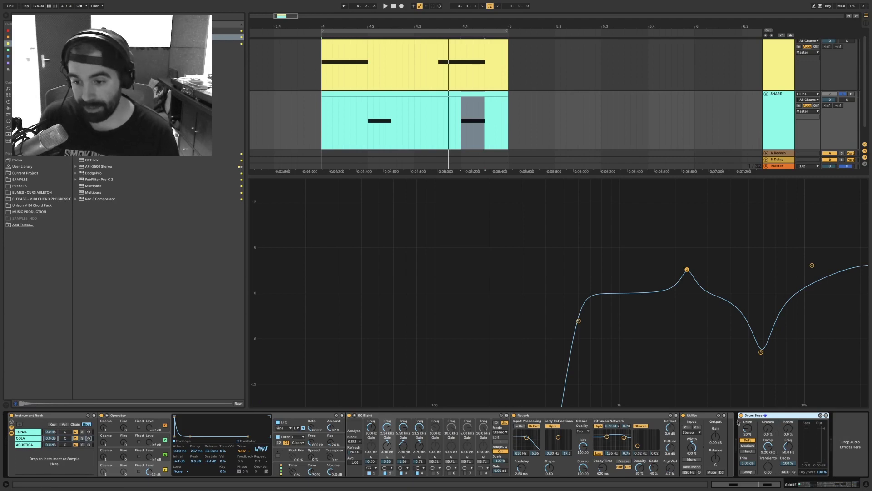
left_click(751, 471)
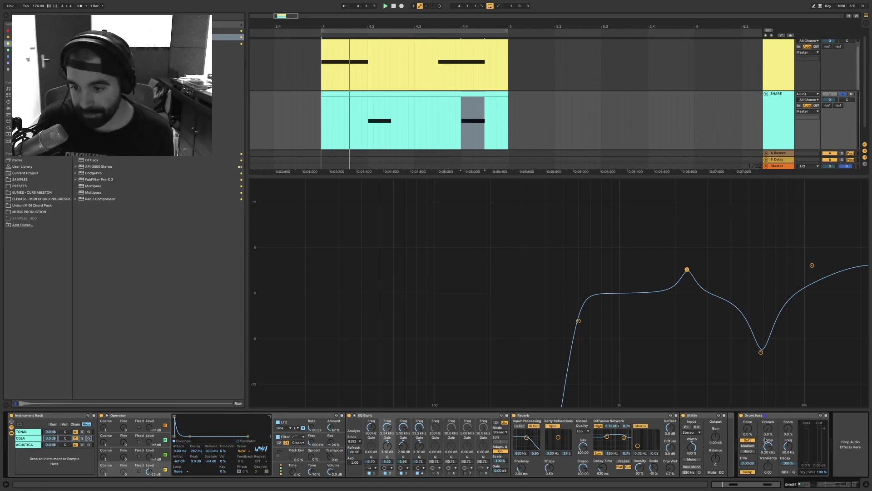
- Set the snare rack's Drum Buss drive to 24 % with Medium distortion while listening to the loop
key("space")
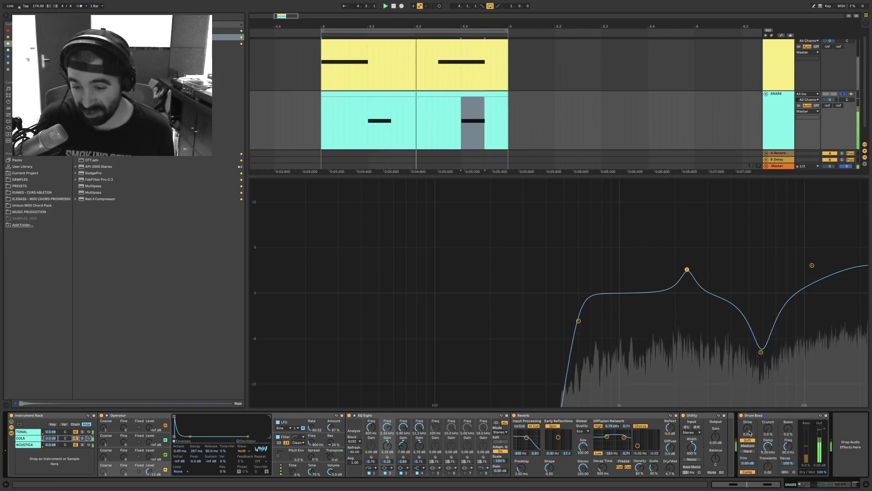
mouse_move(747, 428)
left_mouse_down()
mouse_move(748, 390)
mouse_move(747, 412)
left_mouse_up()
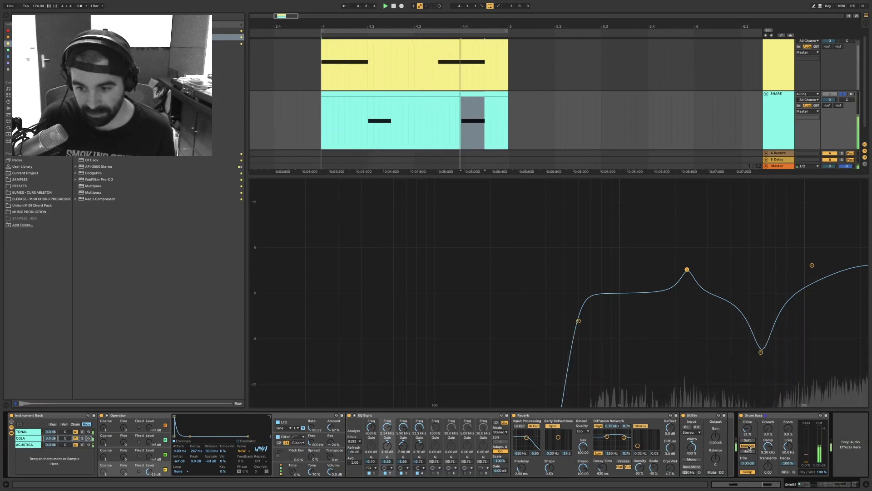
left_click(747, 451)
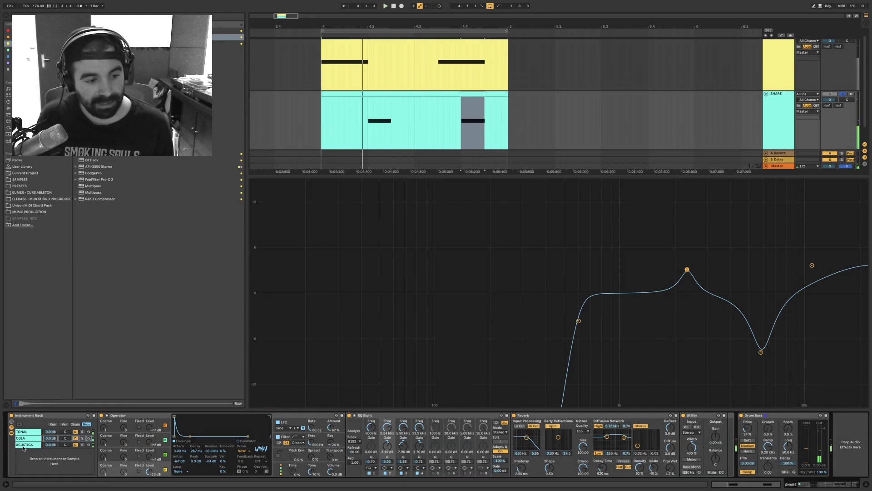
- Balance the snare rack's layers by ear, lowering the ACUSTICA chain's volume, and check the TONAL chain
left_click(28, 445)
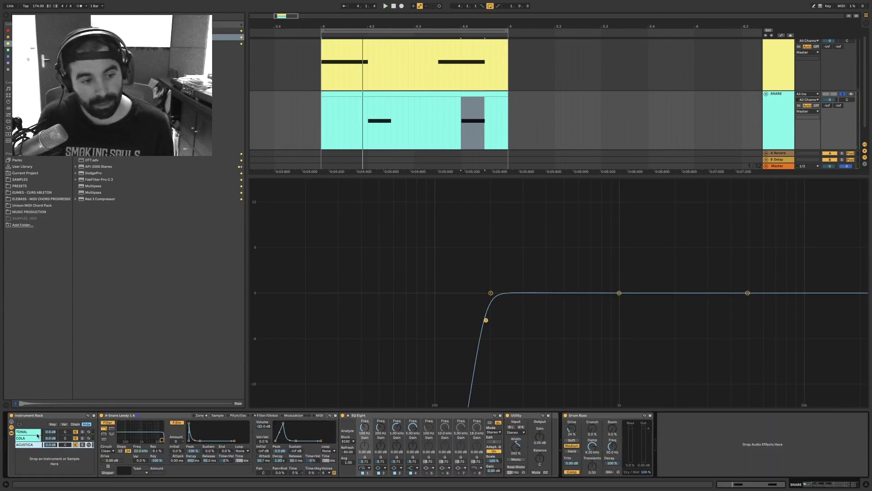
left_click(34, 432)
left_click(32, 438, "shift")
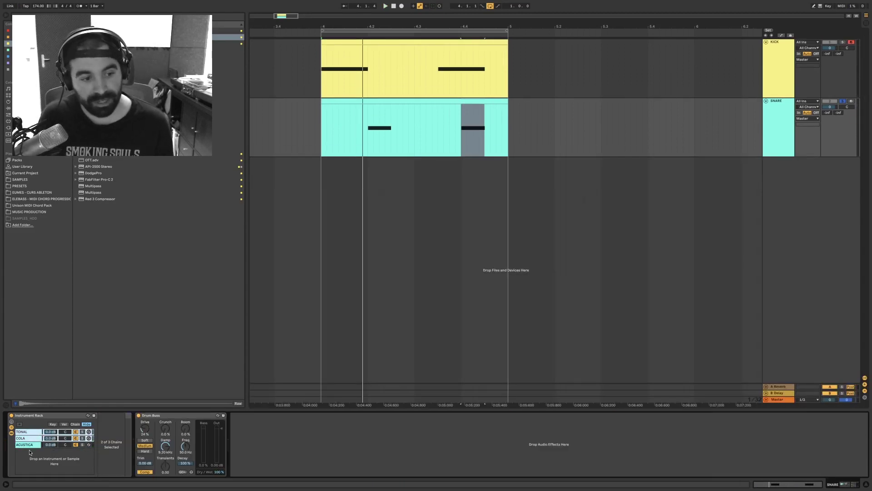
left_click(30, 447)
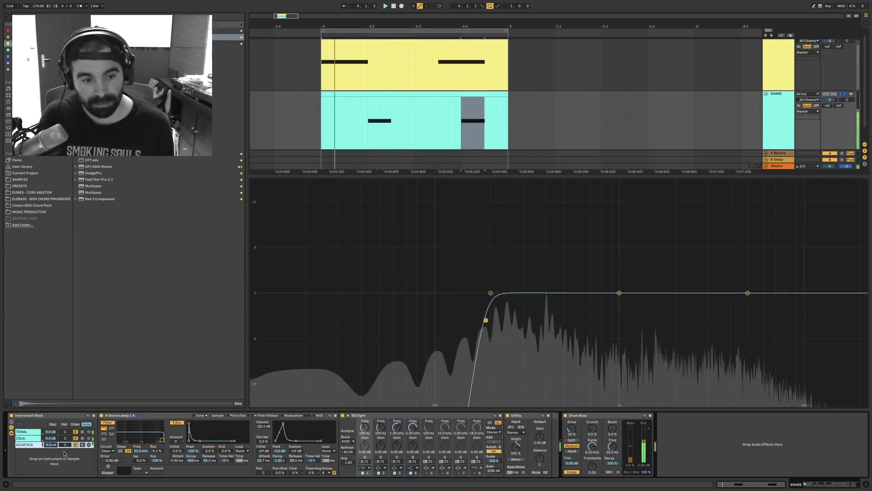
left_click(28, 432)
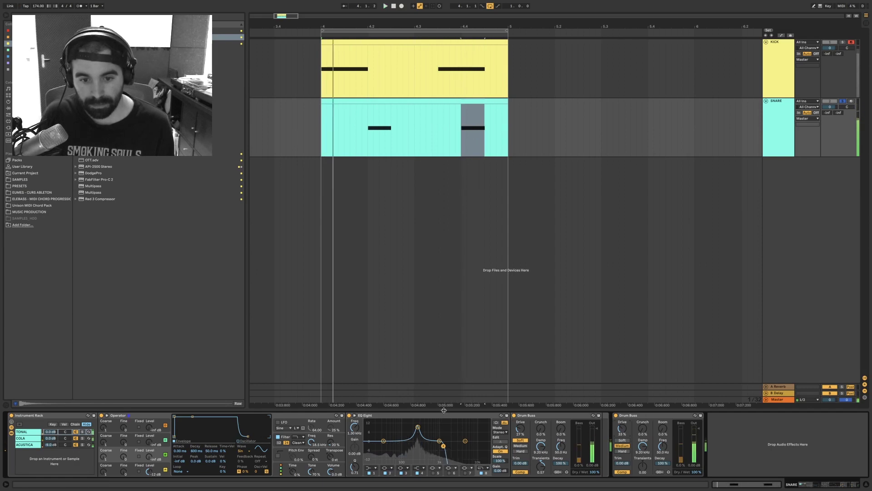
- Group the KICK and SNARE tracks under the name bateria and play the group
key("super+alt+l")
left_click(792, 154)
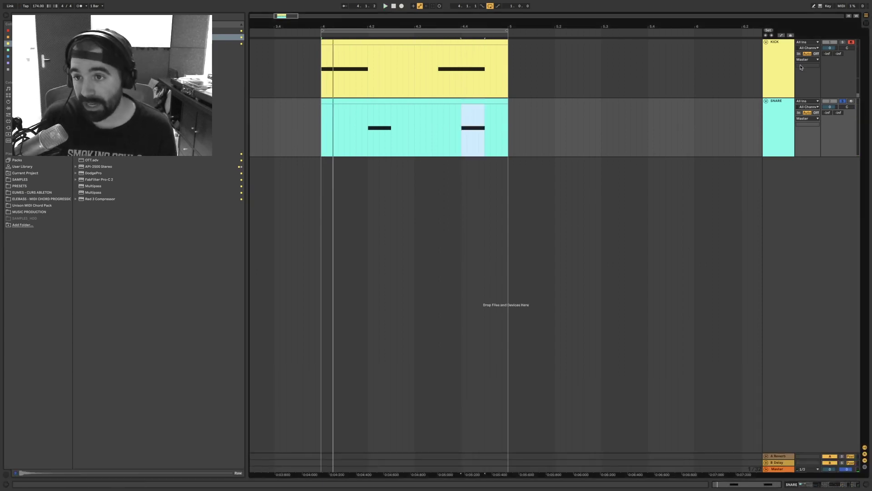
left_click(789, 55)
left_click(777, 103)
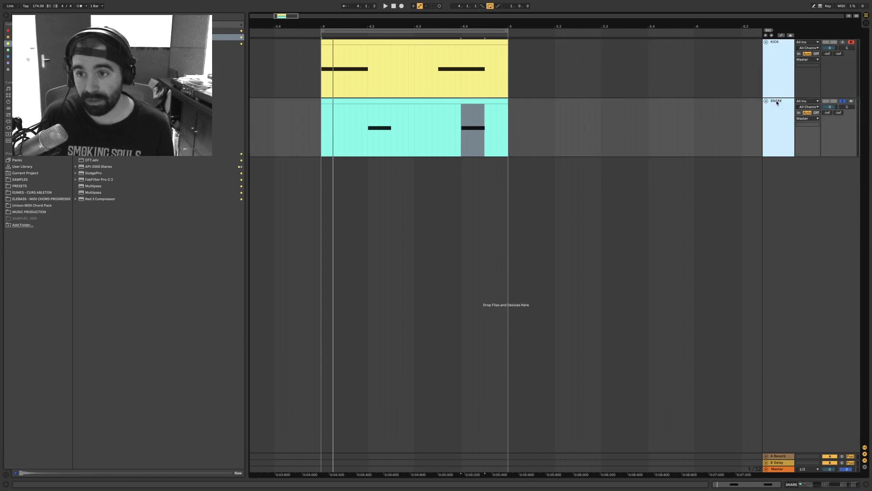
key("ctrl+g")
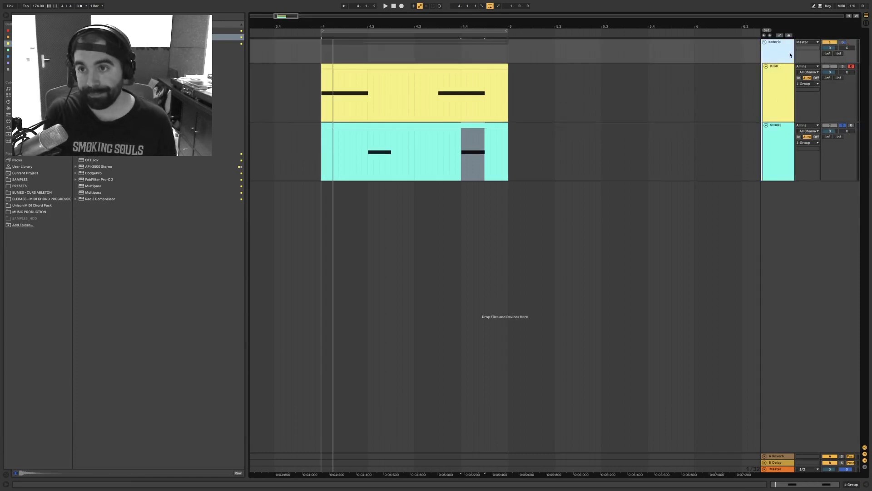
key("space")
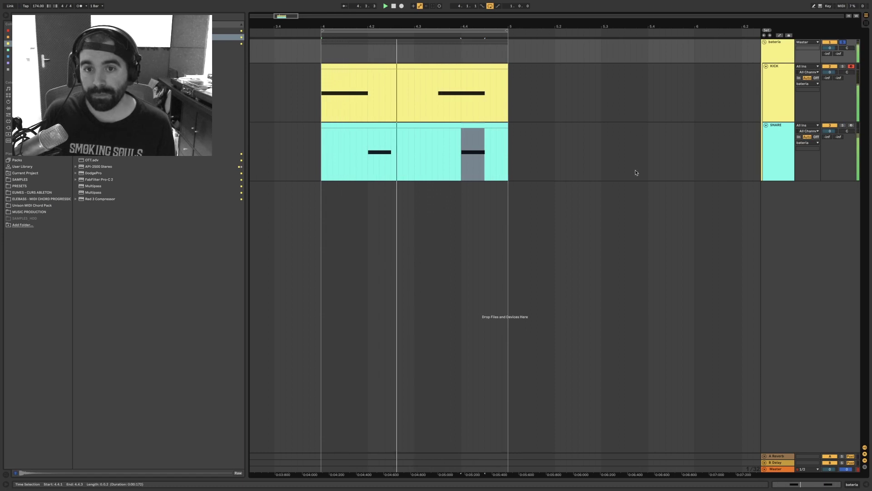
- Examine the snare rack's COLA chain while the loop plays, comparing it with its Reverb off and on
double_click(781, 151)
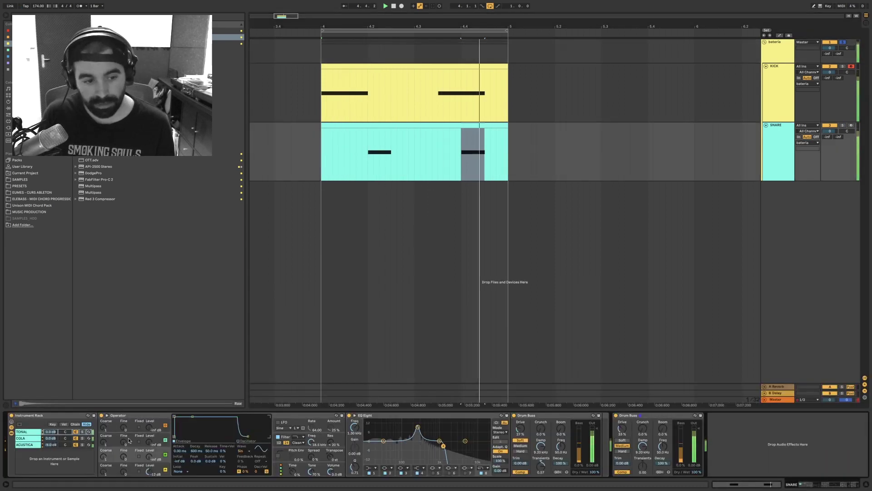
left_click(78, 439)
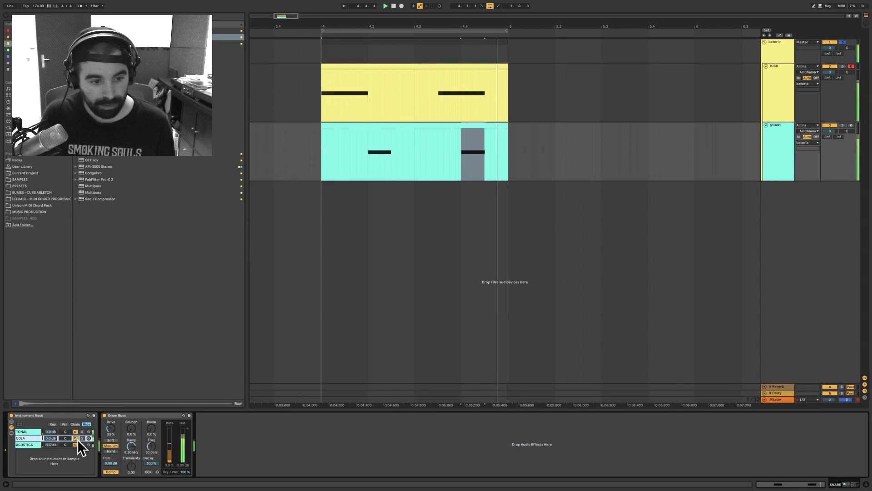
double_click(29, 438)
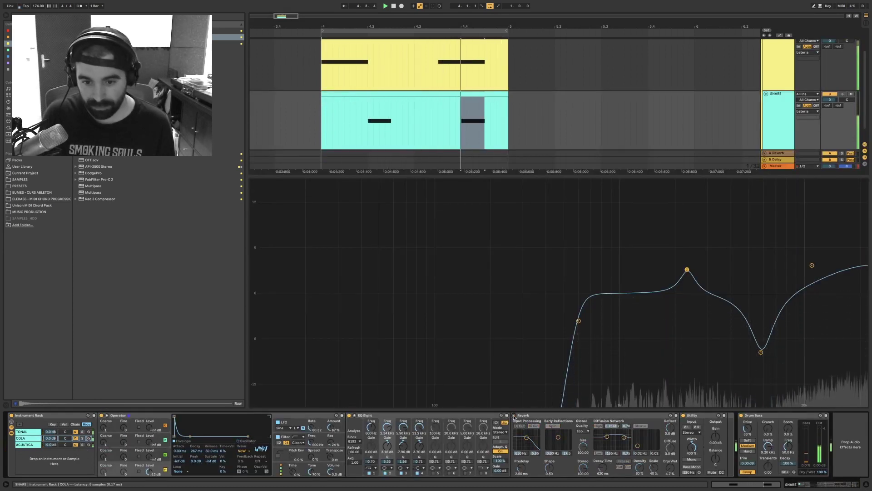
left_click(514, 416)
left_click(514, 415)
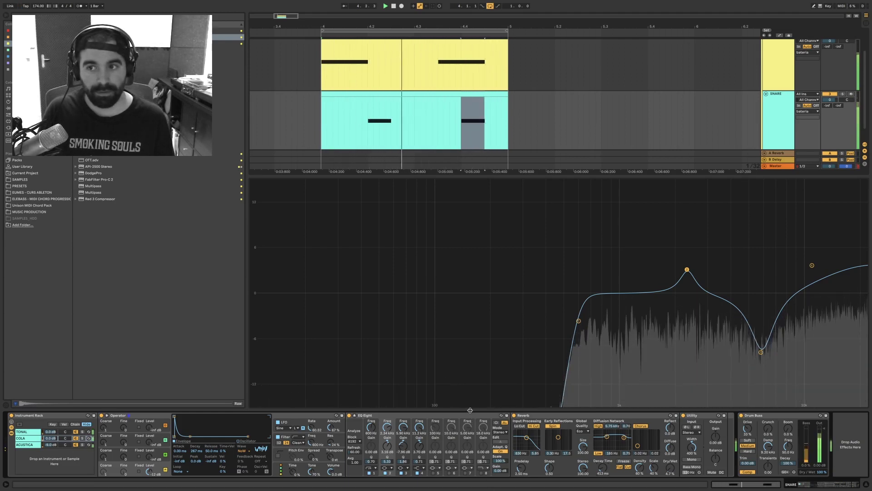
key("ctrl+alt+l")
key("space")
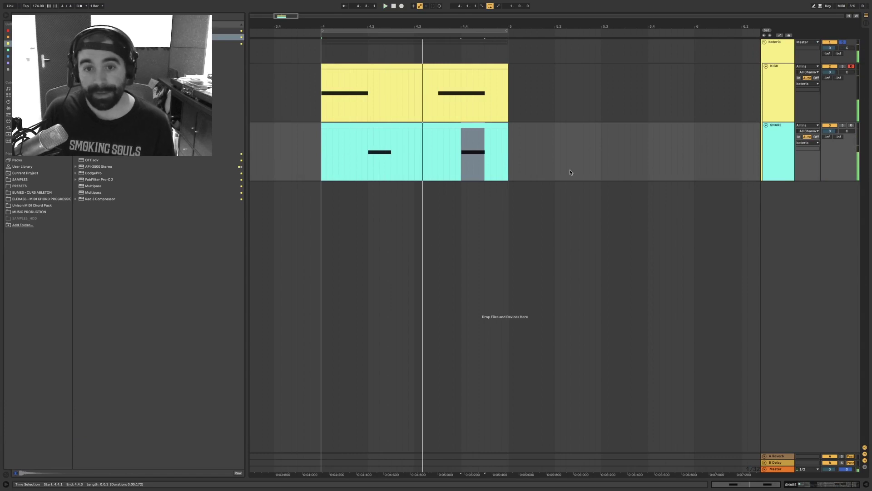
- Look over the KICK and SNARE tracks and their device chains
left_click(767, 97)
left_click(777, 140)
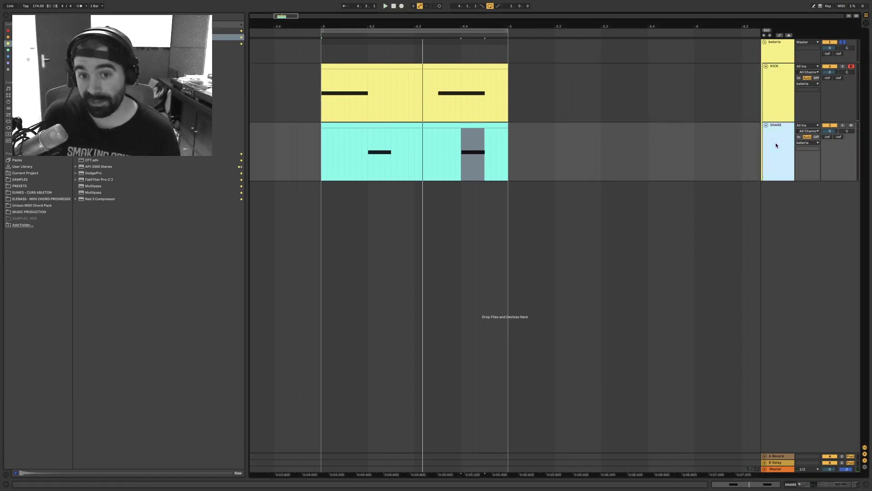
left_click(779, 104)
left_click(782, 138)
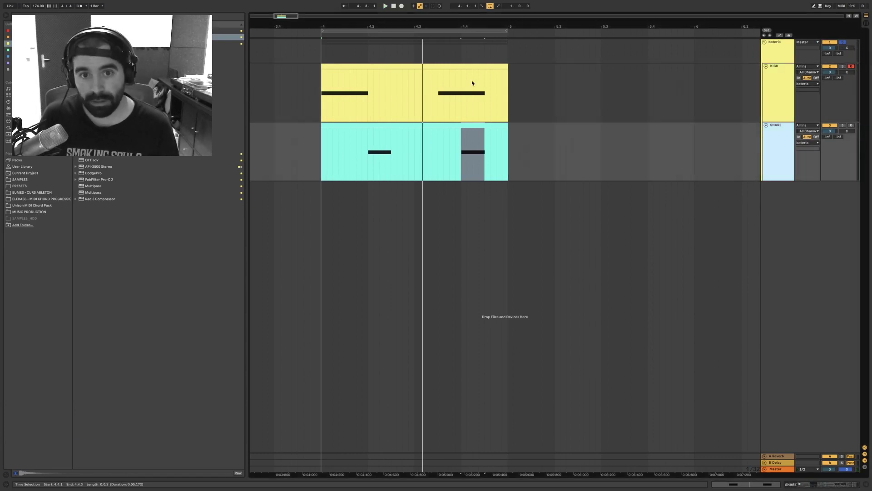
double_click(770, 86)
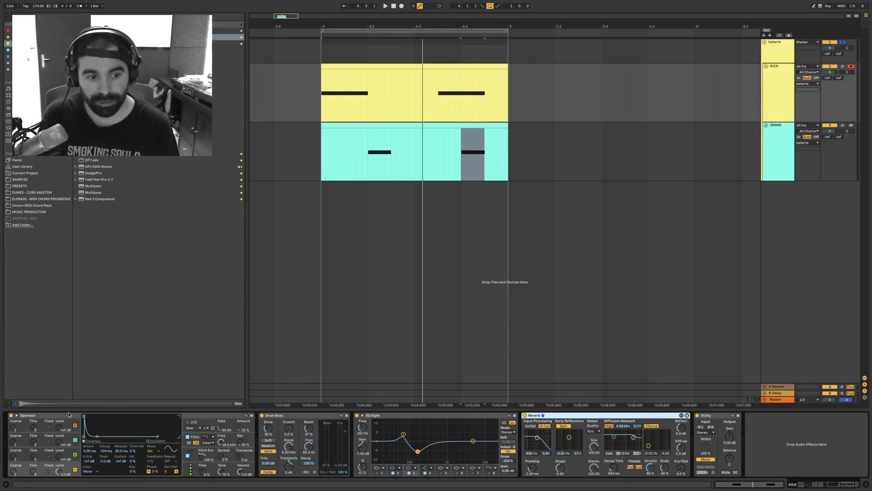
left_click(778, 141)
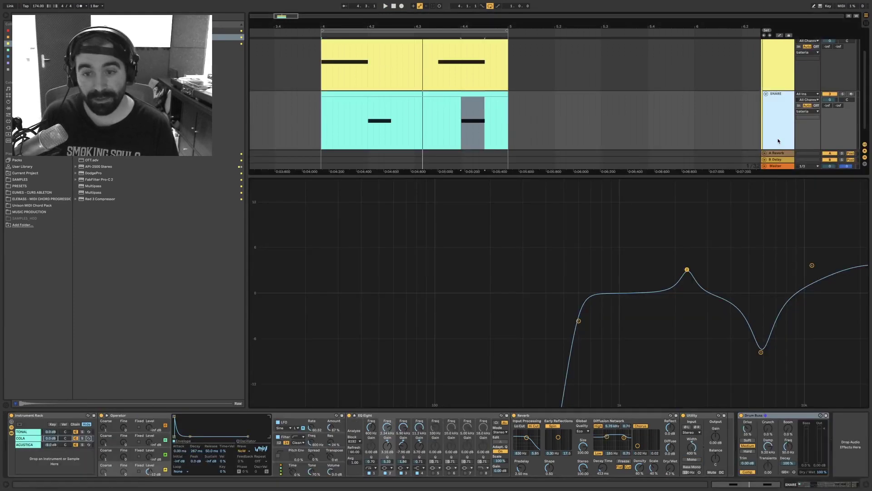
- Review the TONAL, COLA and ACUSTICA layers of the snare rack one after another
left_click(28, 432)
left_click(28, 438)
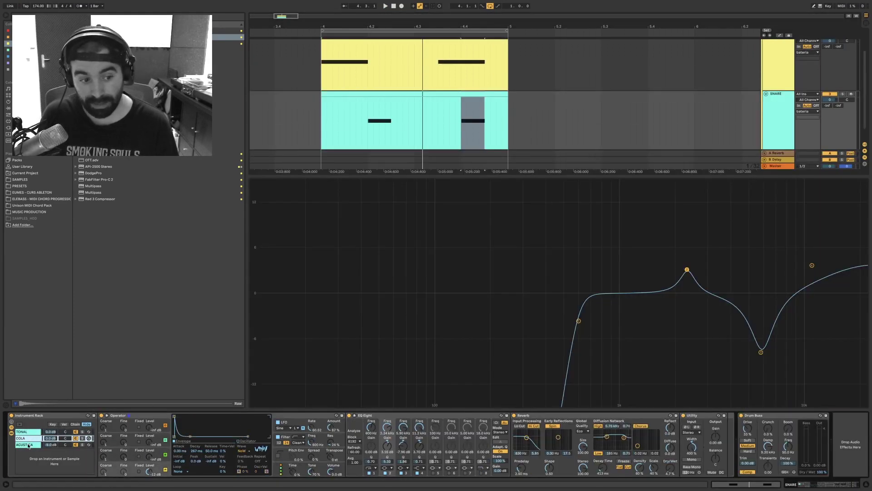
left_click(27, 444)
left_click(27, 432)
left_click(26, 438)
left_click(26, 444)
left_click(28, 439)
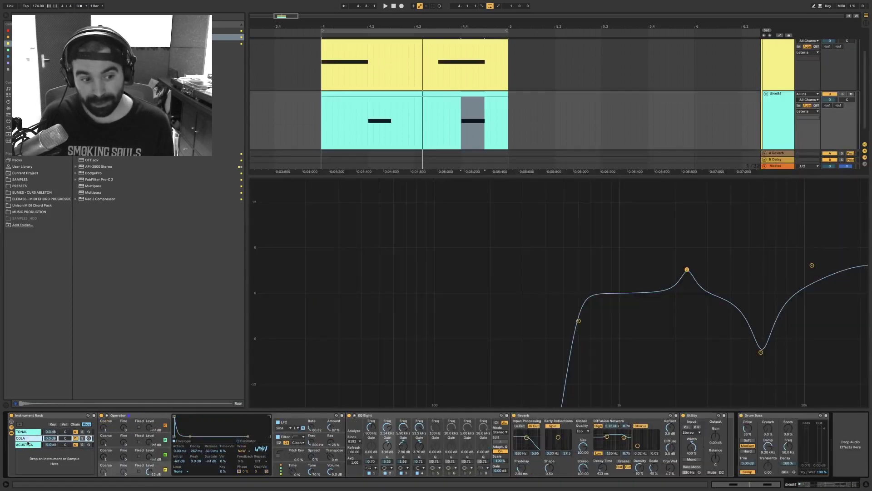
left_click(28, 443)
left_click(29, 441)
left_click(27, 445)
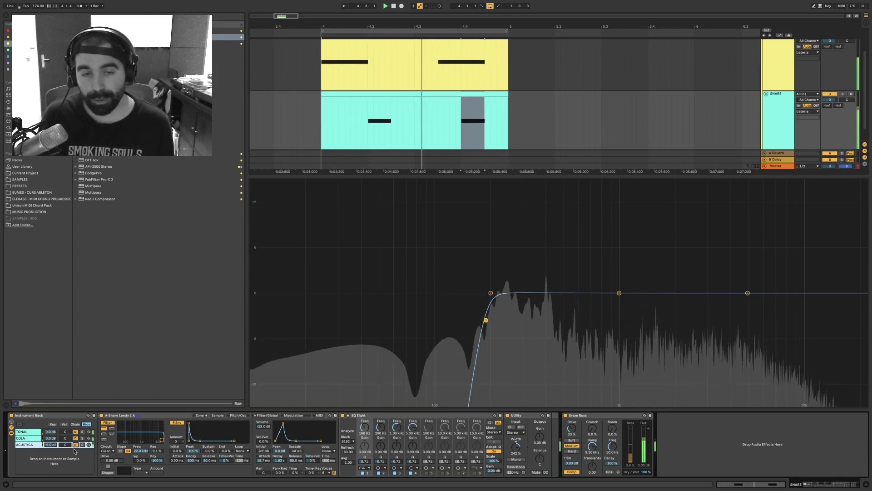
- Solo the SNARE track and show the ACUSTICA sampler's waveform and sample settings while auditioning the loop
key("space")
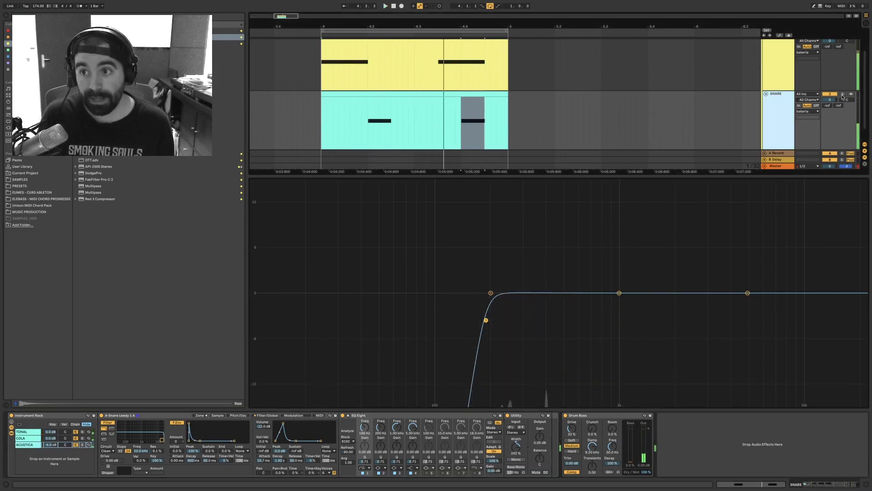
left_click(25, 446)
left_click(28, 446)
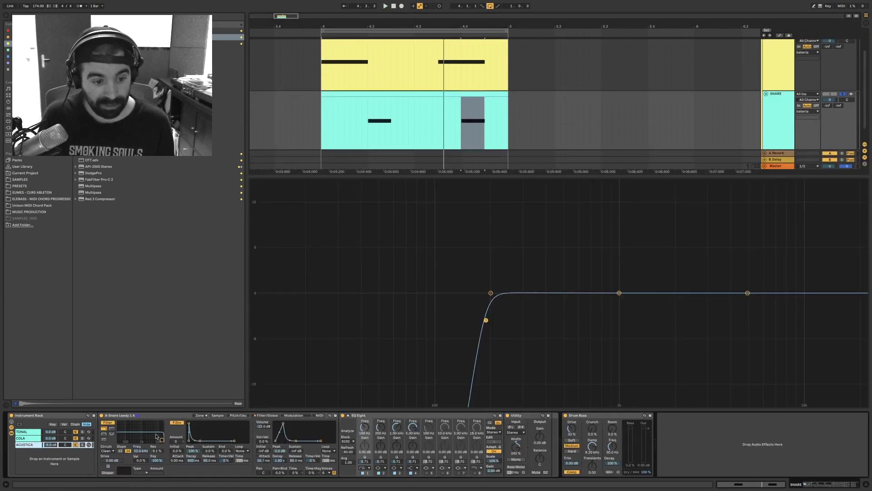
left_click(218, 415)
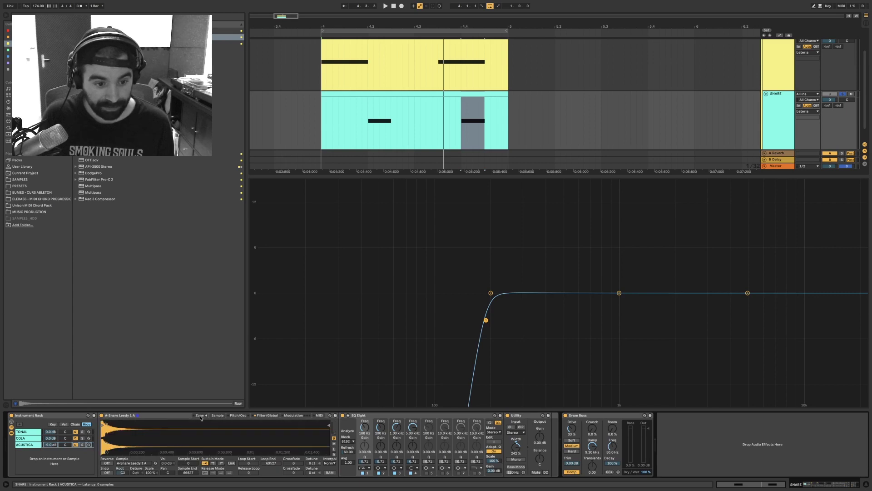
key("space")
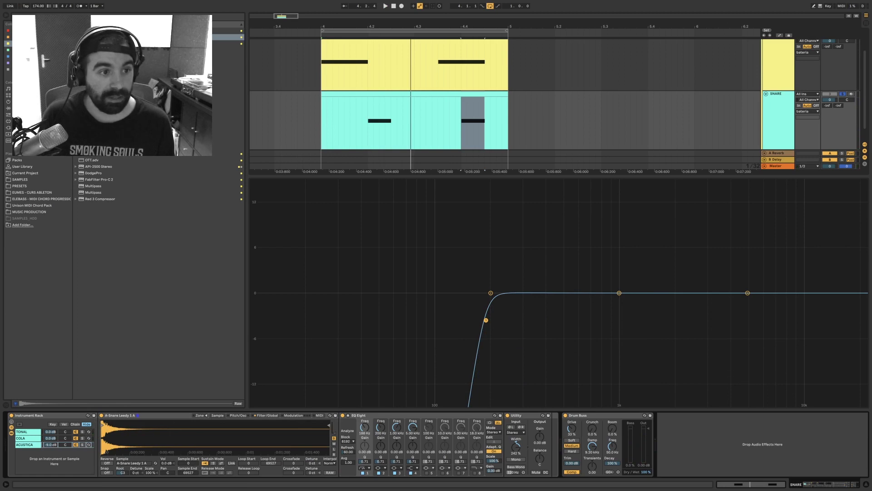
- Search the sample library for "snare" and preview A-Snare Leedy 1 A.aif
left_click(19, 141)
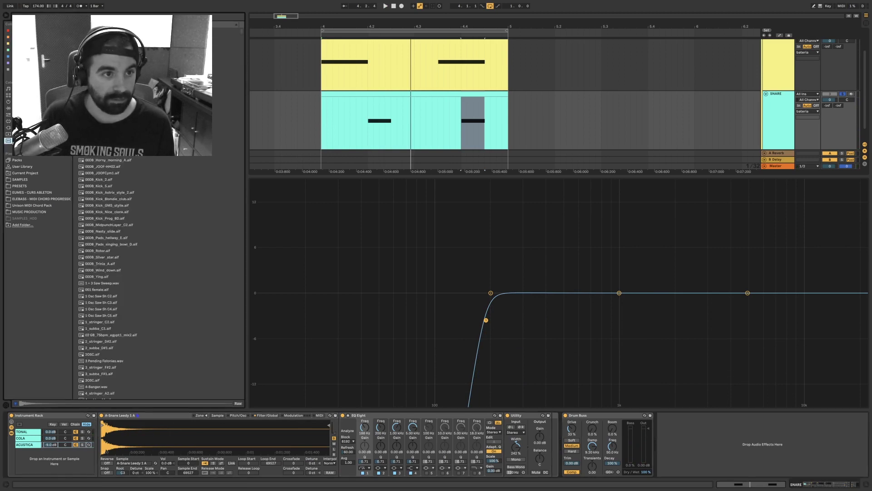
type("snare")
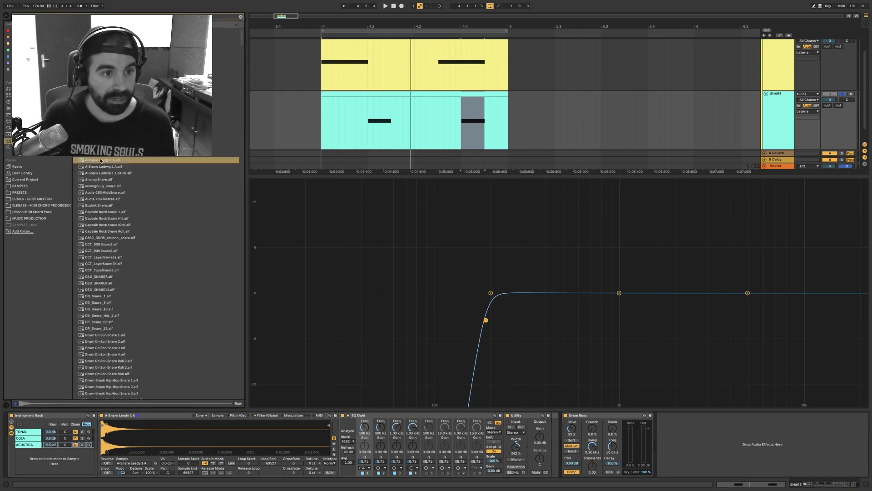
left_click(100, 161)
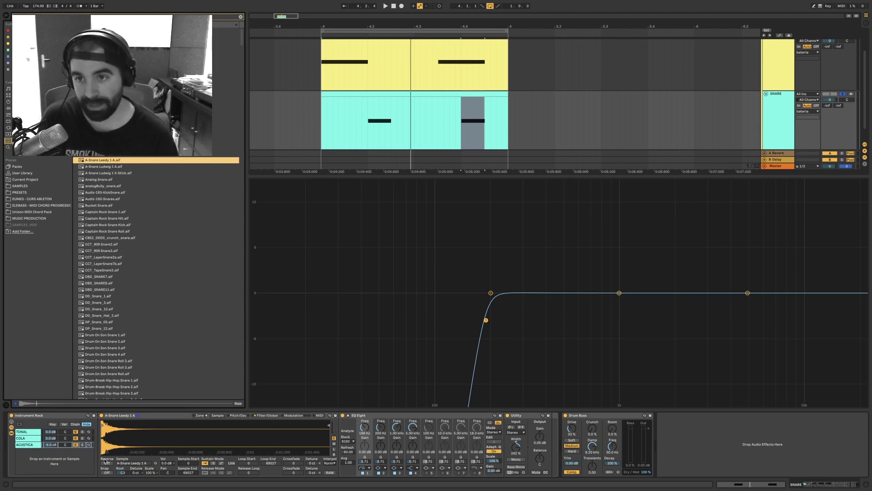
- Tune the ACUSTICA layer by ear by changing its sample's root key, comparing several notes in the snare loop
left_click(31, 445)
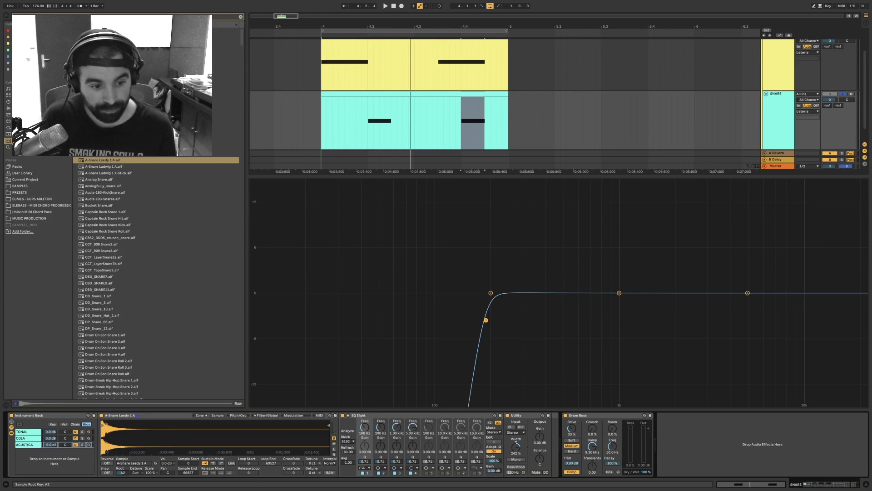
key("space")
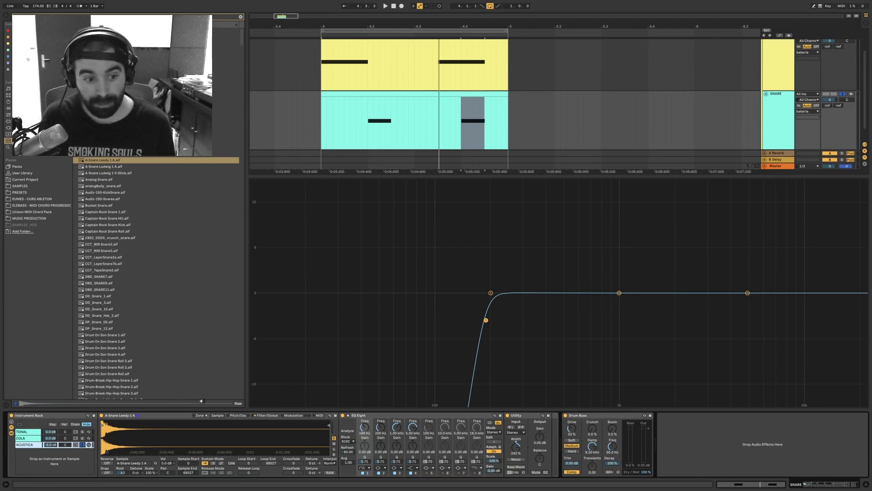
key("space")
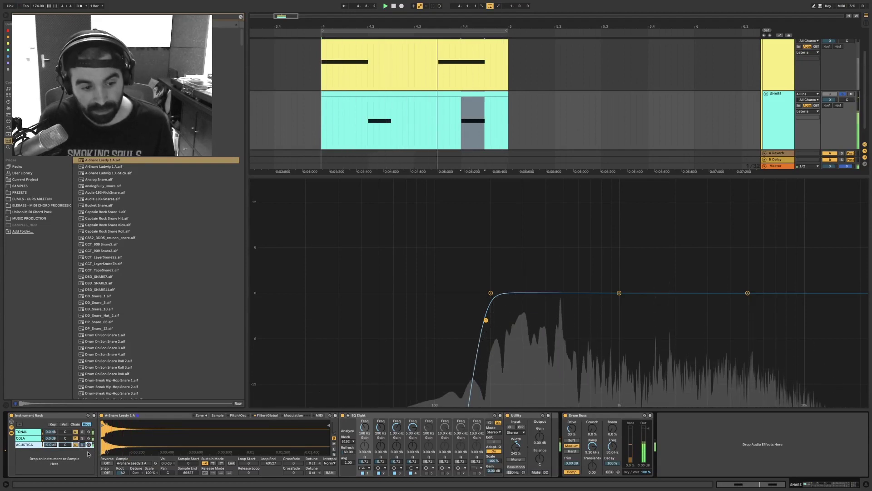
left_click_drag(122, 472, 122, 467)
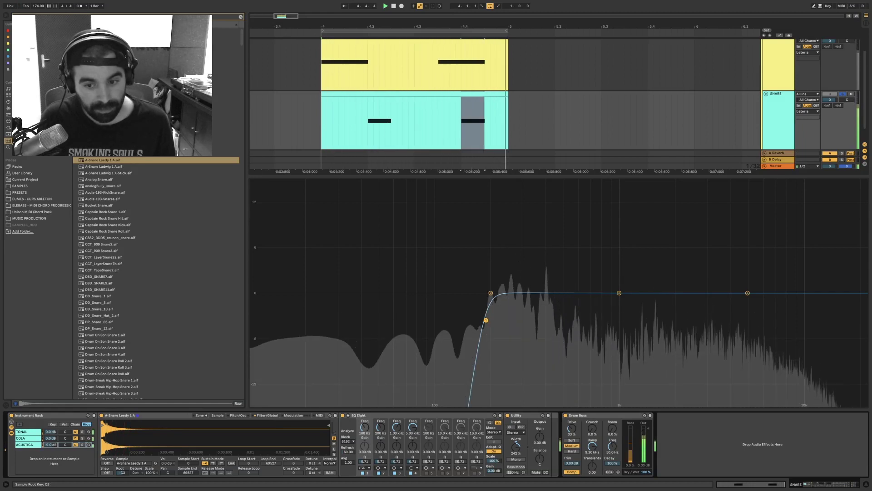
key("space")
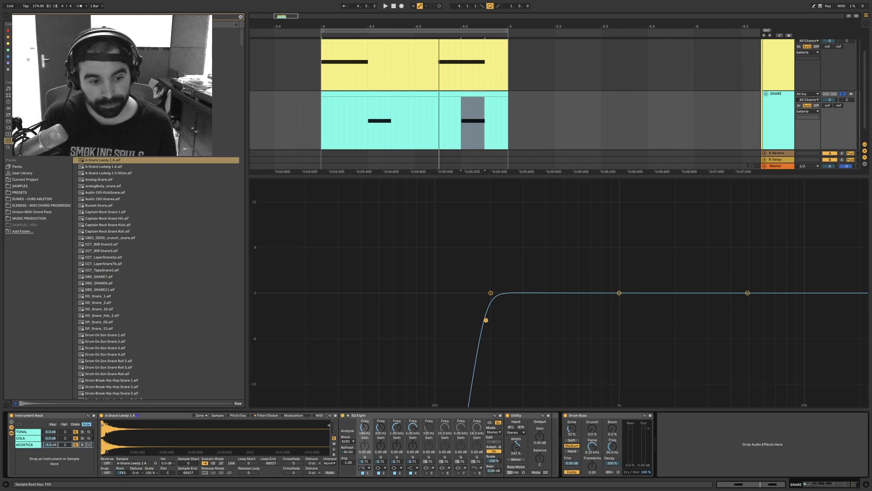
key("space")
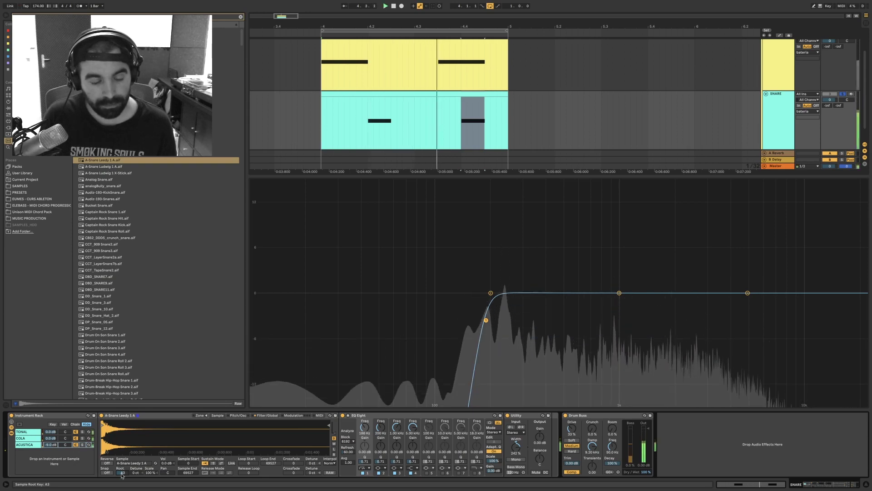
left_click_drag(121, 473, 121, 476)
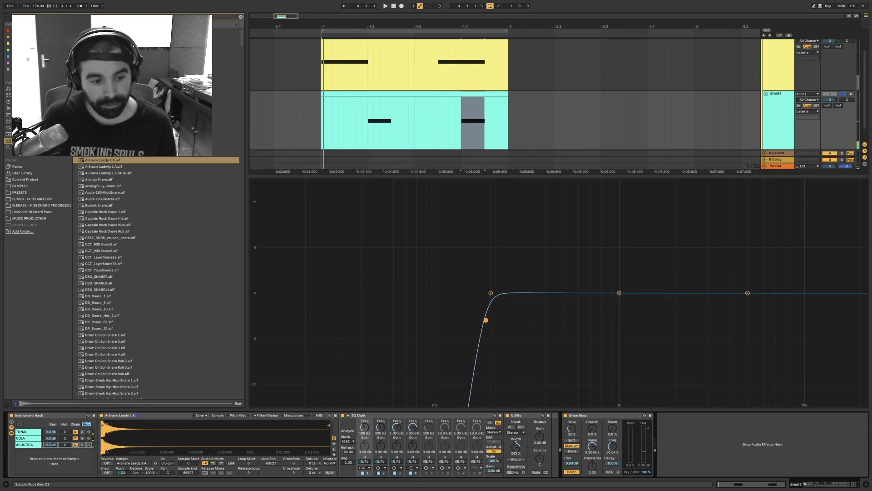
key("space")
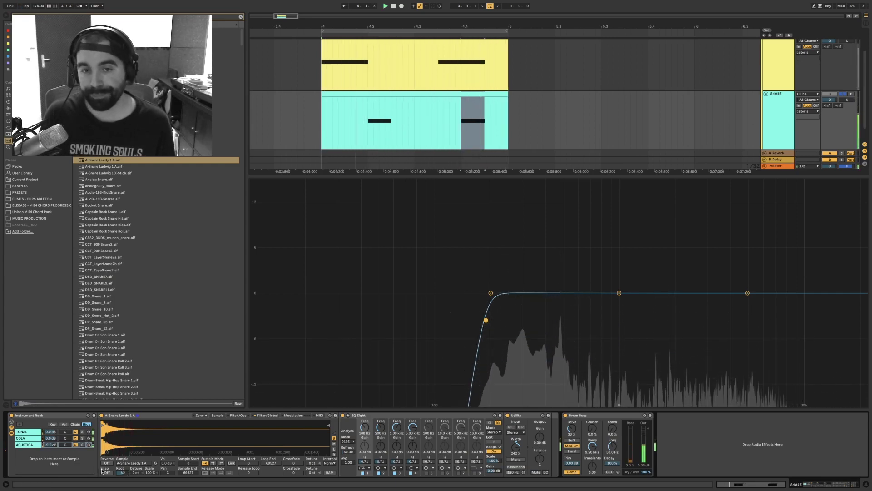
- Compare the snare layers by soloing the ACUSTICA and TONAL chains and switching the ACUSTICA layer in and out
left_click(82, 444)
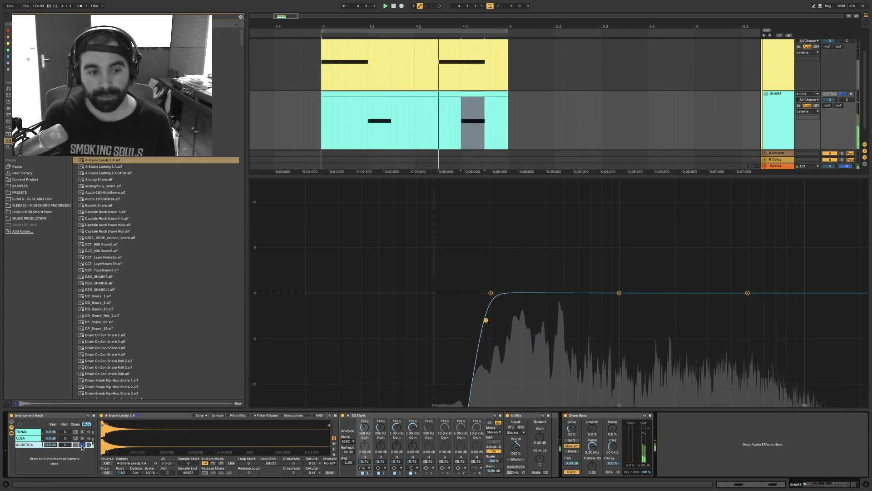
left_click(82, 433)
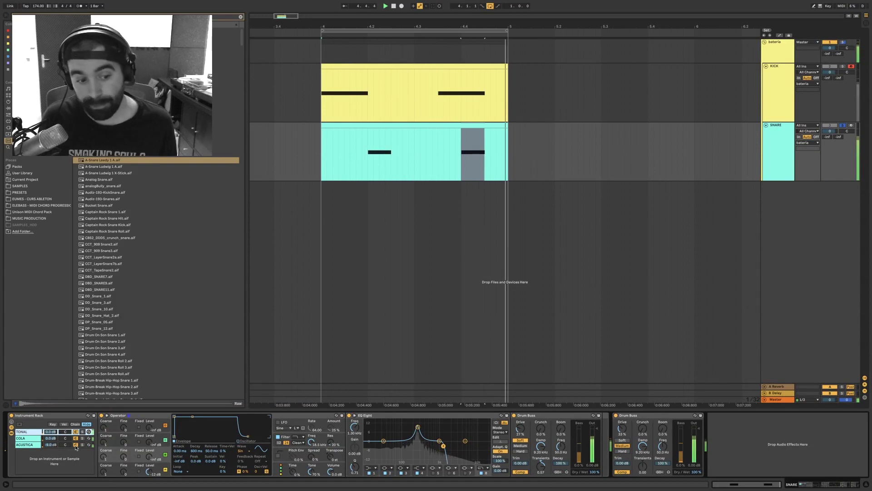
left_click(76, 446)
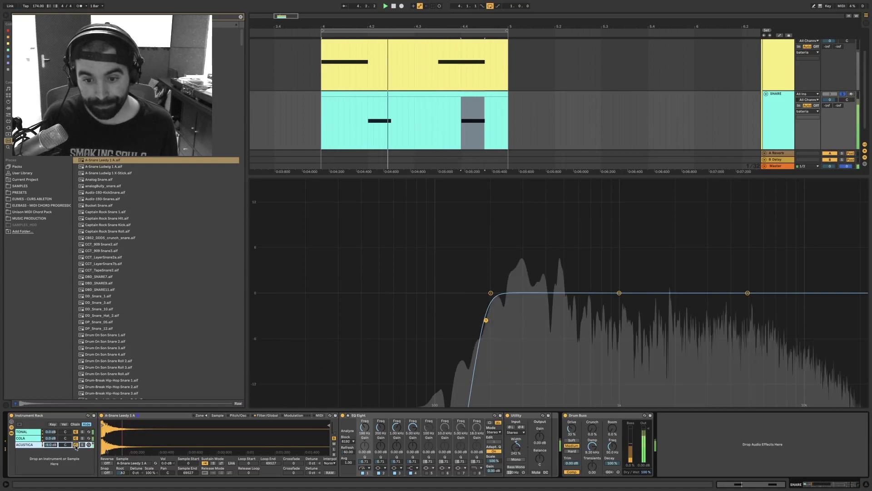
key("space")
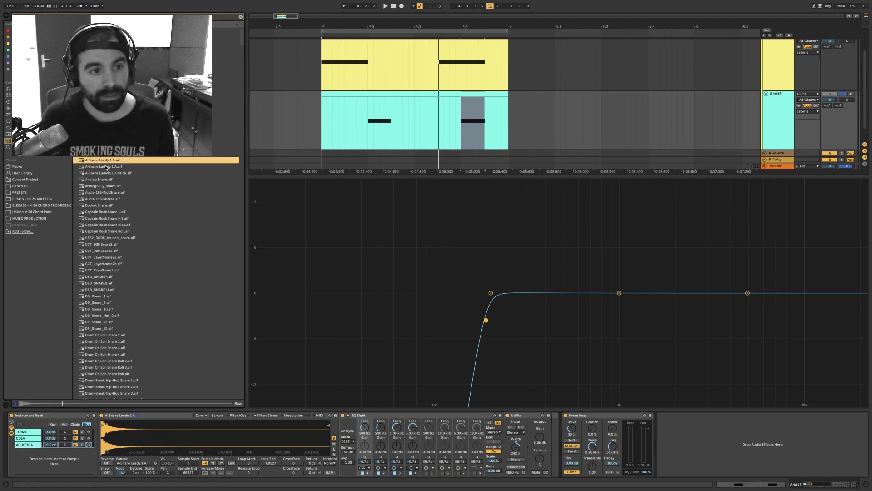
- Preview other snare samples, load Analog Snare.aif into the ACUSTICA sampler, and compare it in the loop with A-Snare Leedy 1 A.aif
left_click(108, 193)
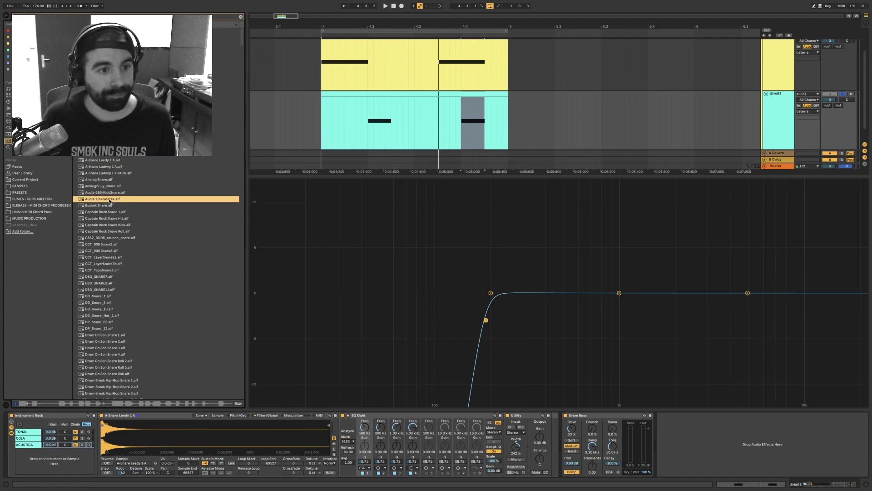
key("Up")
key("Up")
key("Up")
left_click(107, 179)
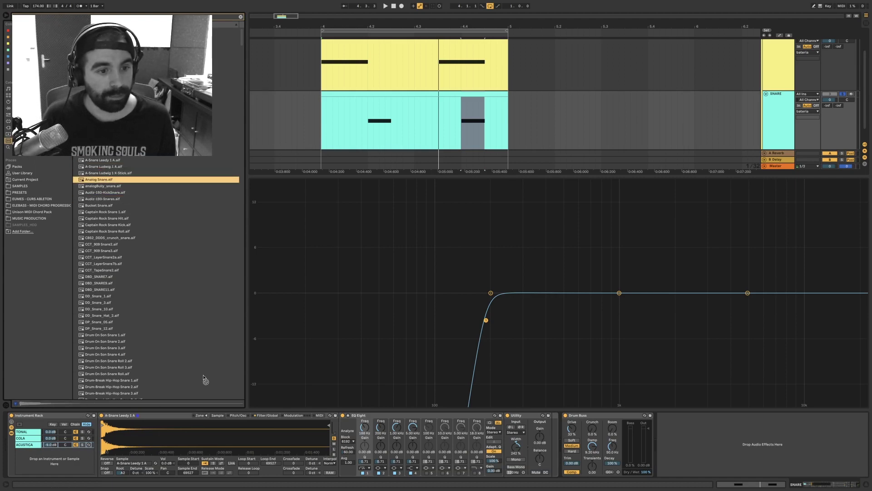
left_click_drag(205, 380, 156, 438)
key("space")
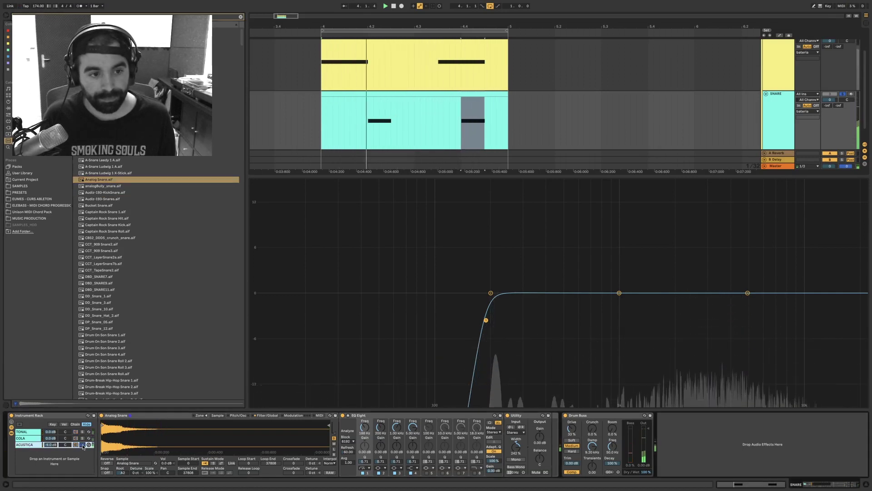
left_click(108, 161)
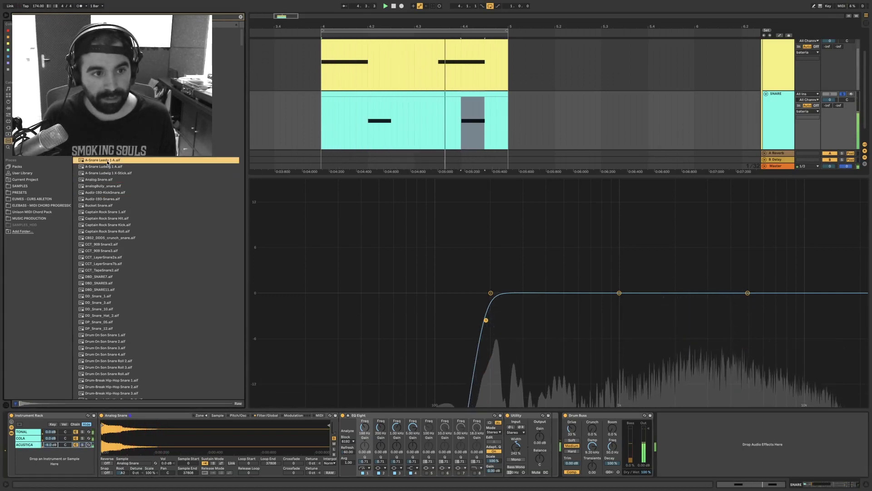
- Load A-Snare Leedy 1 A.aif back into the ACUSTICA sampler and check its filter and volume envelope settings
left_click_drag(107, 162, 145, 433)
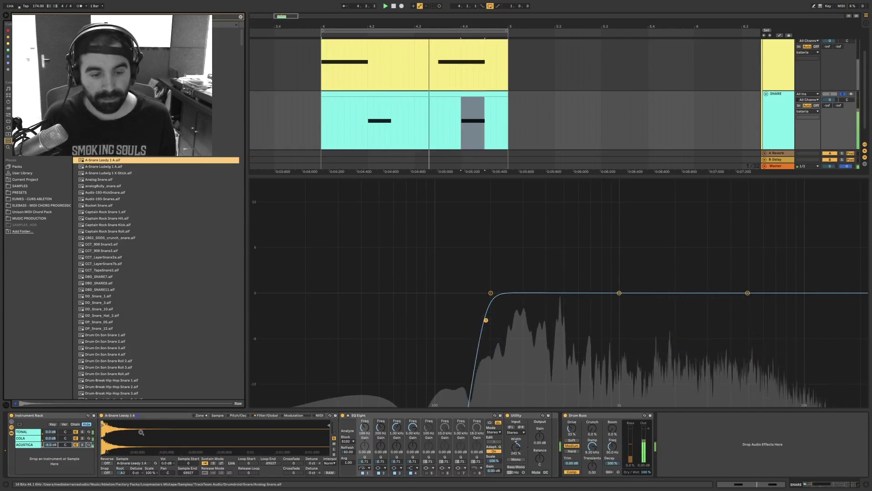
key("space")
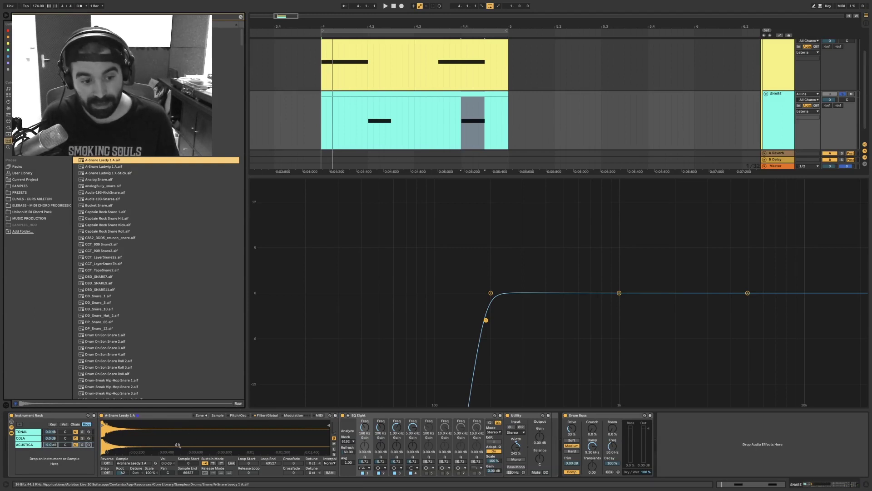
left_click(238, 415)
left_click(268, 416)
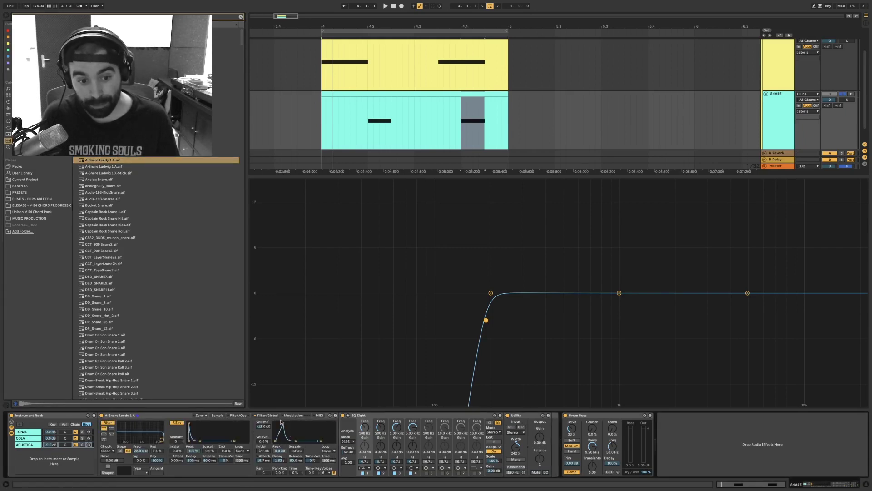
- Cut the ACUSTICA layer by about 8 dB around 500 Hz with EQ Eight's third band and audition the loop
left_click(357, 421)
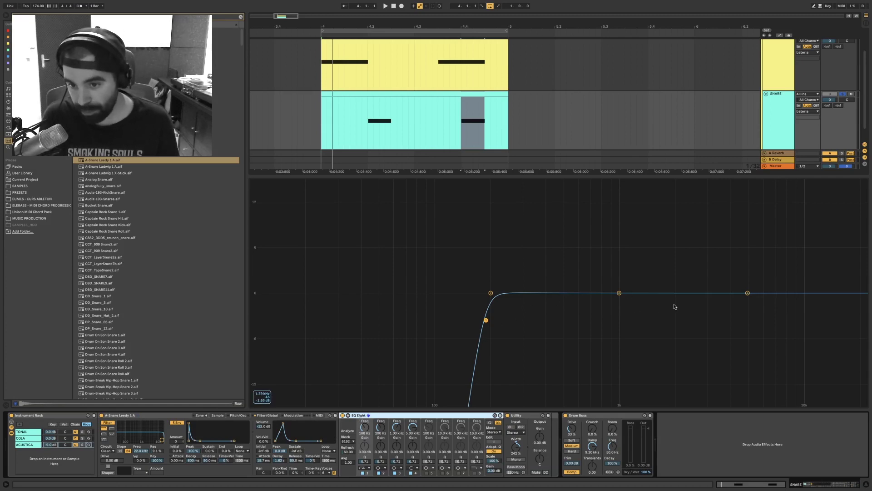
left_click_drag(619, 293, 564, 354)
key("space")
key("space")
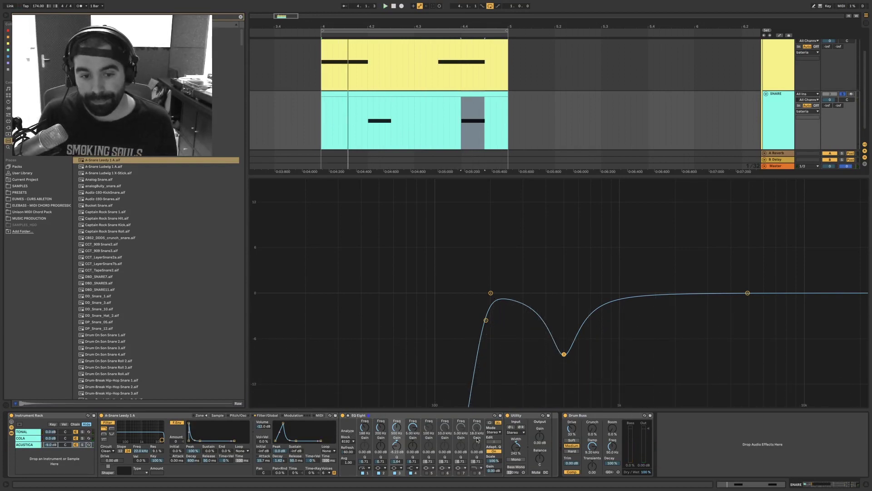
- Solo the bateria group and listen to the kick and snare together in the loop
left_click(121, 416)
scroll(826, 95, "up", 2)
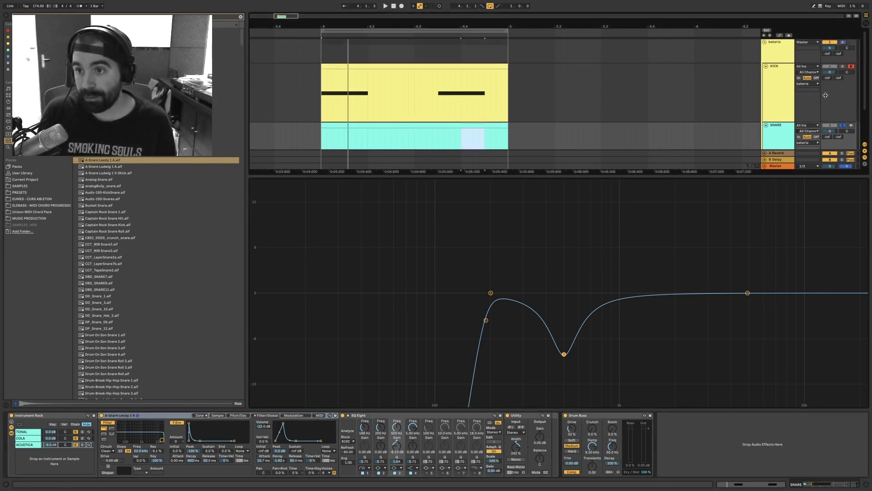
left_click(842, 41)
key("space")
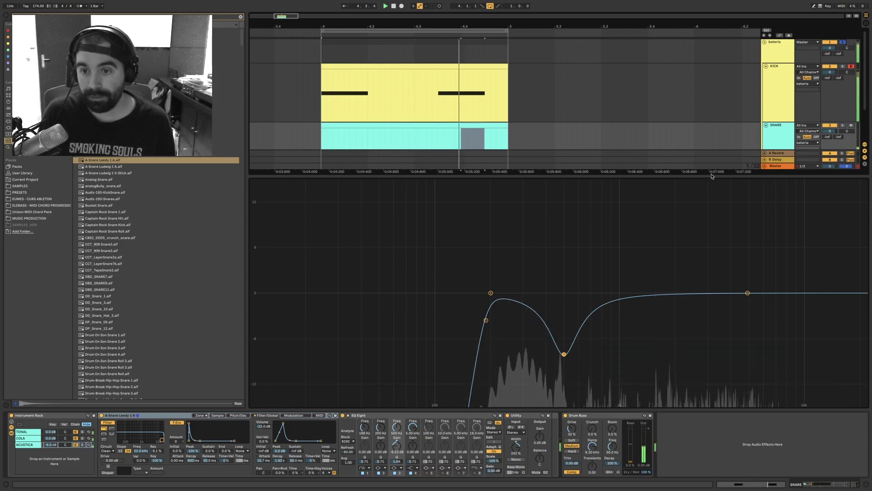
double_click(710, 176)
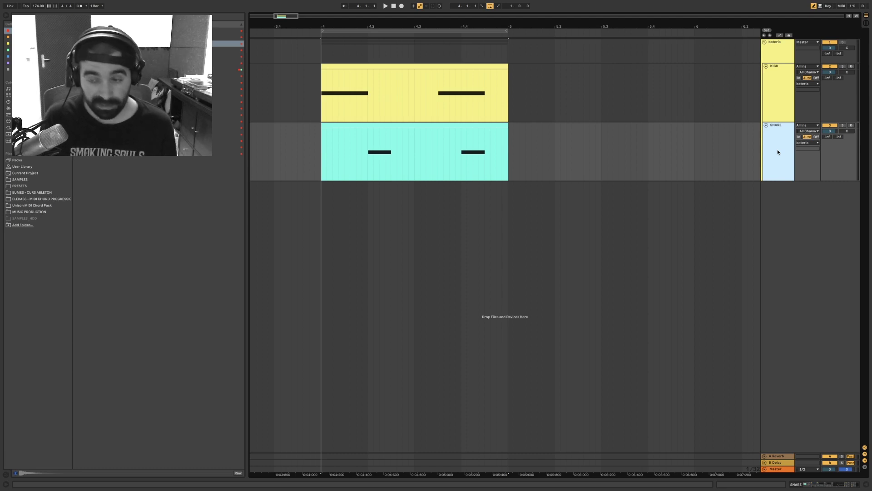
- Add a MIDI track below SNARE, arm and solo it, and load Operator on it
key("ctrl+shift+t")
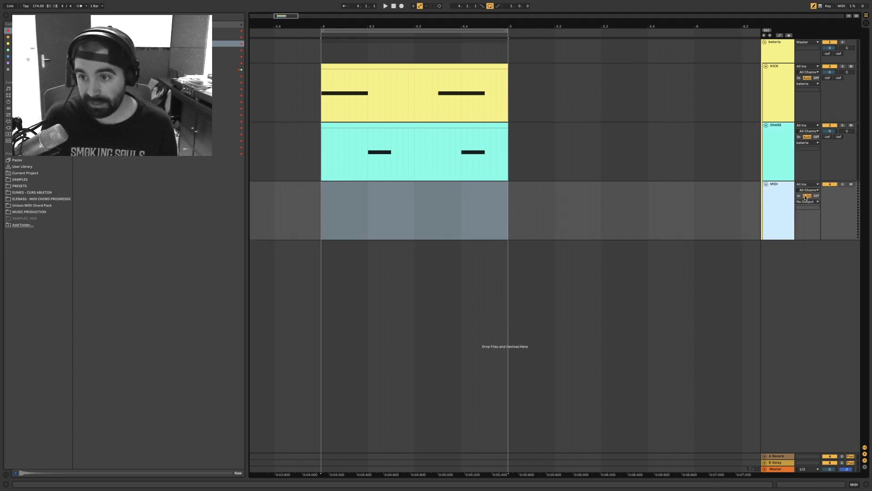
left_click(852, 185)
left_click(844, 184)
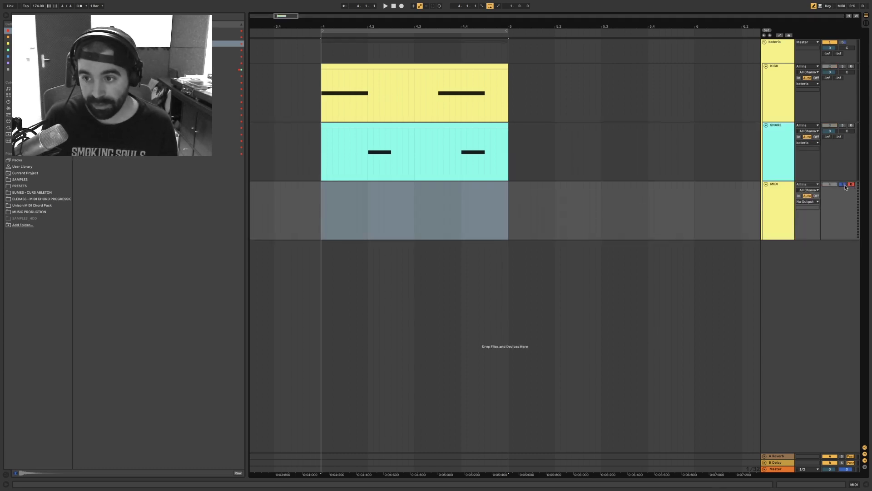
left_click_drag(104, 43, 390, 202)
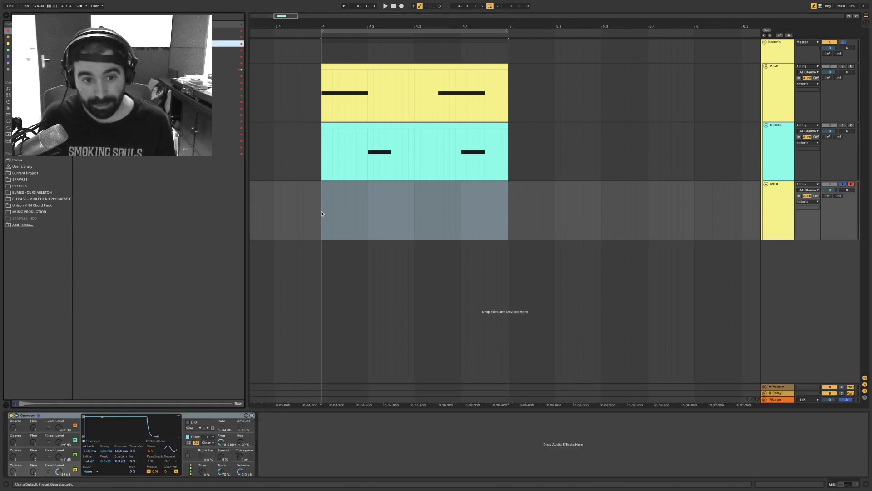
- Insert an empty one-bar MIDI clip in bar 4 of the new Operator track
left_click_drag(321, 214, 501, 214)
right_click(499, 213)
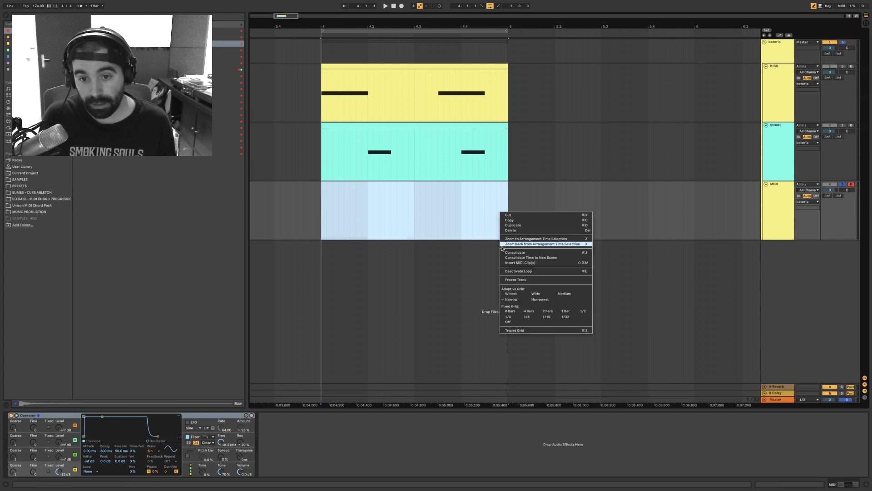
left_click(527, 261)
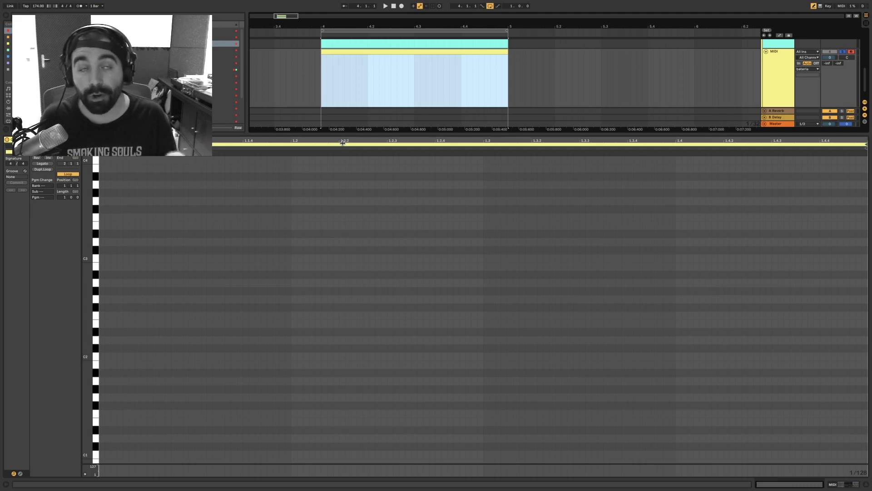
- Set the clip's note grid to 1/8, draw C3 notes on all four beats and play them
left_click(103, 257)
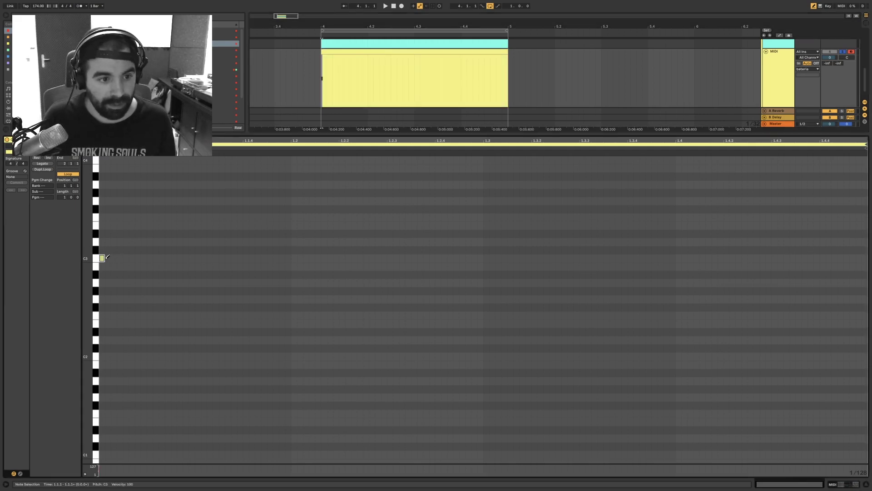
left_click(104, 258)
right_click(120, 264)
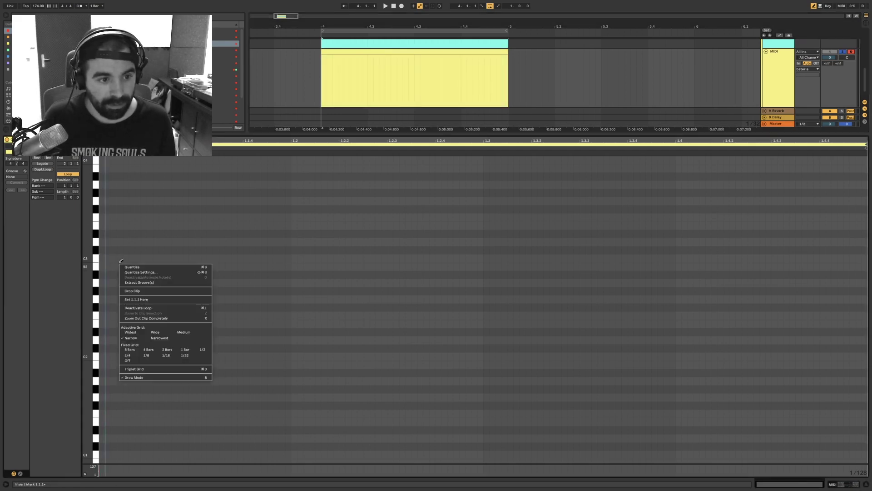
left_click(147, 355)
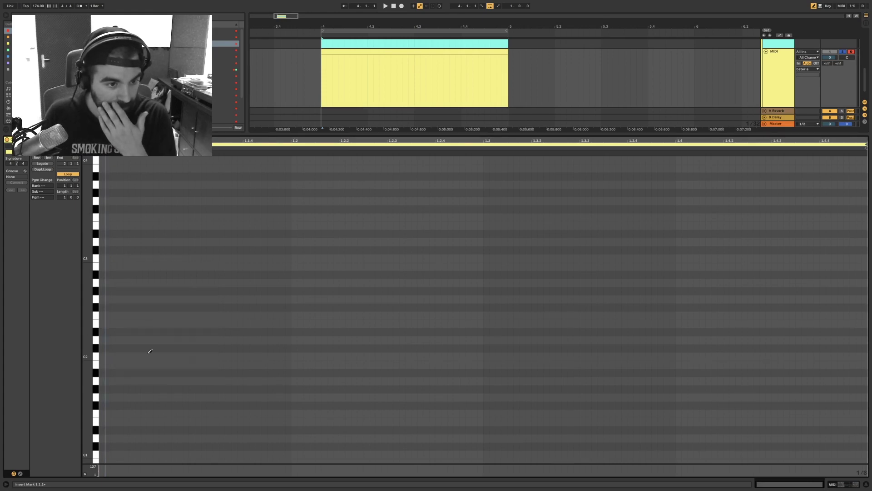
left_click(107, 257)
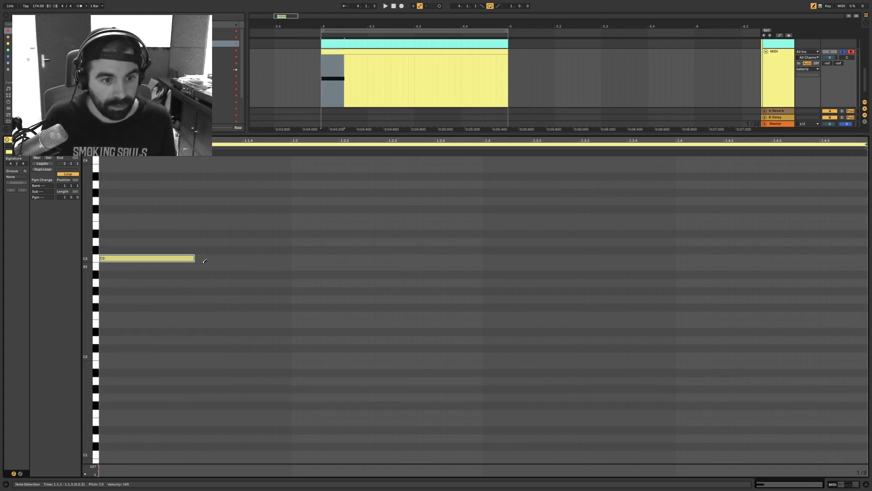
left_click(319, 258)
left_click(500, 258)
left_click(704, 258)
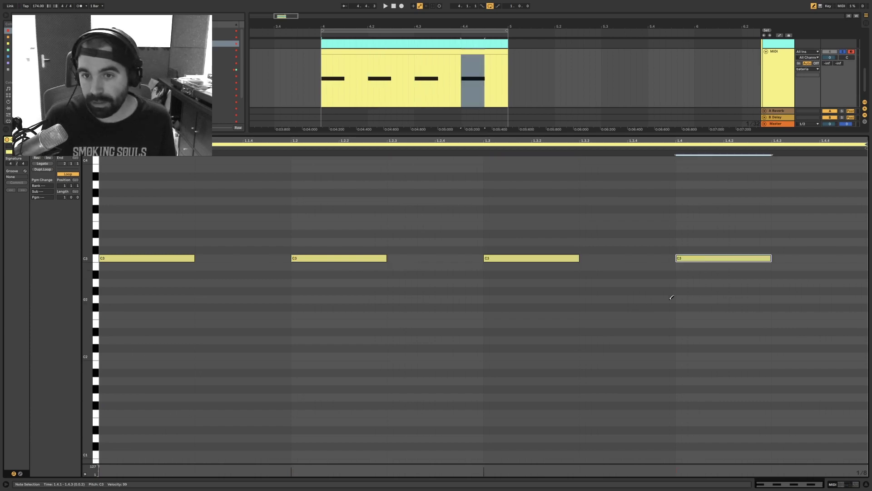
key("space")
- Set the note grid to 1/16 and replace the pattern with eight sixteenth-long C3 notes, one on every eighth, then play it
right_click(220, 244)
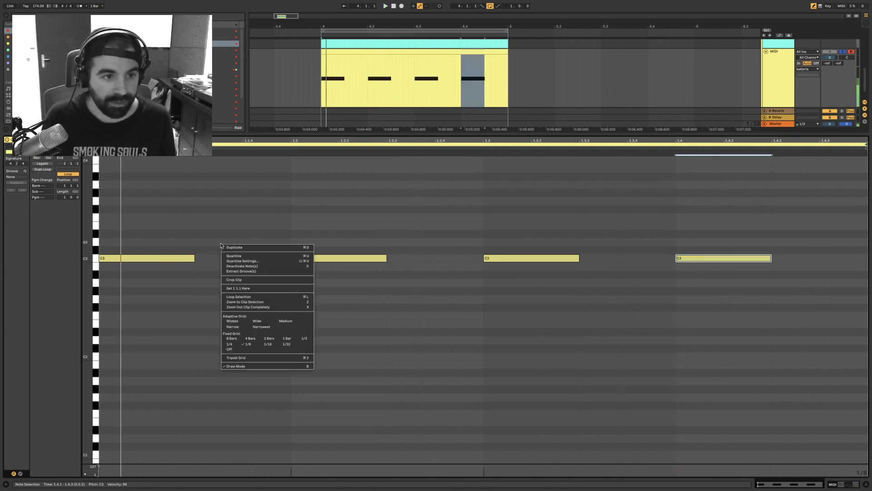
left_click(246, 330)
left_click(120, 258)
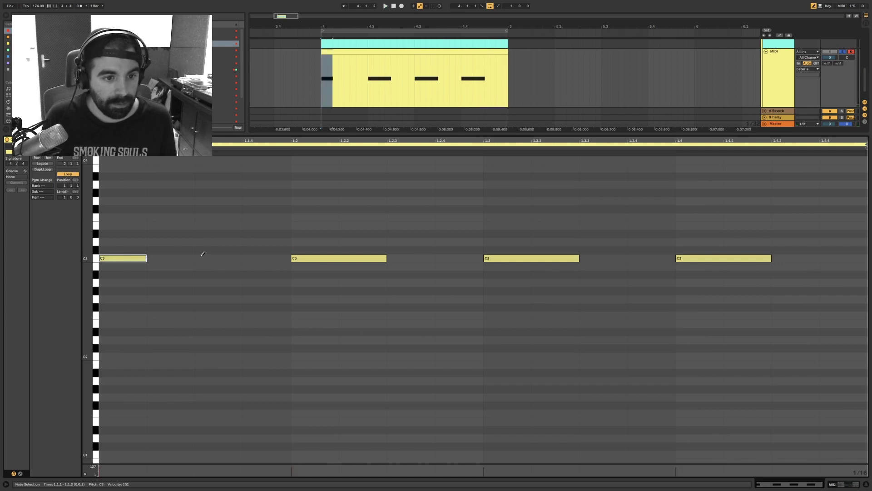
left_click(211, 257)
left_click(318, 258)
left_click(318, 258)
left_click(391, 258)
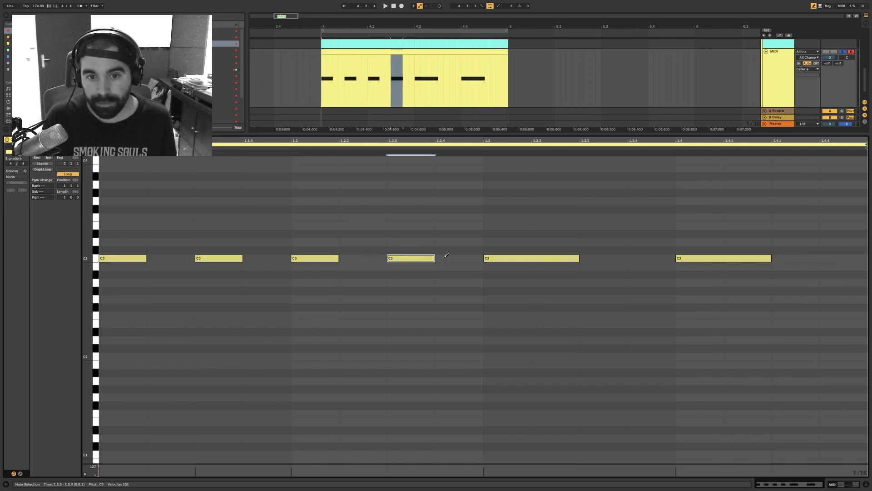
left_click(499, 257)
left_click(502, 258)
left_click(595, 258)
left_click(682, 257)
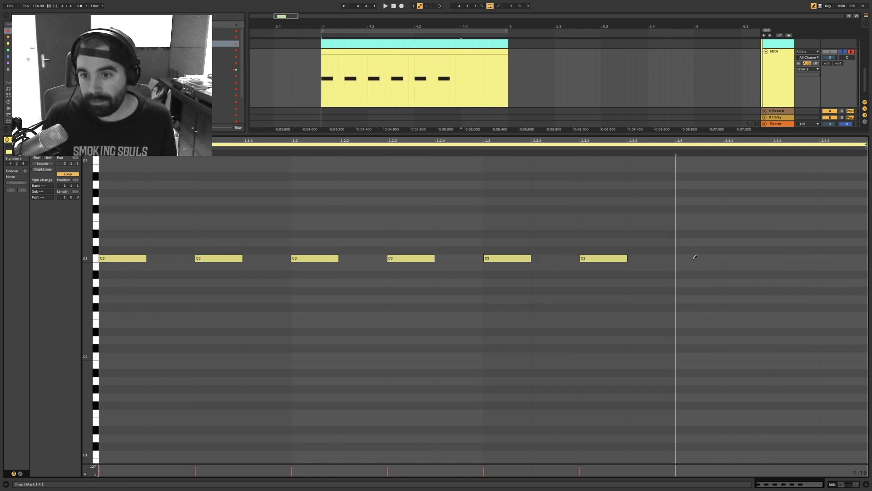
left_click(694, 257)
left_click(773, 257)
key("space")
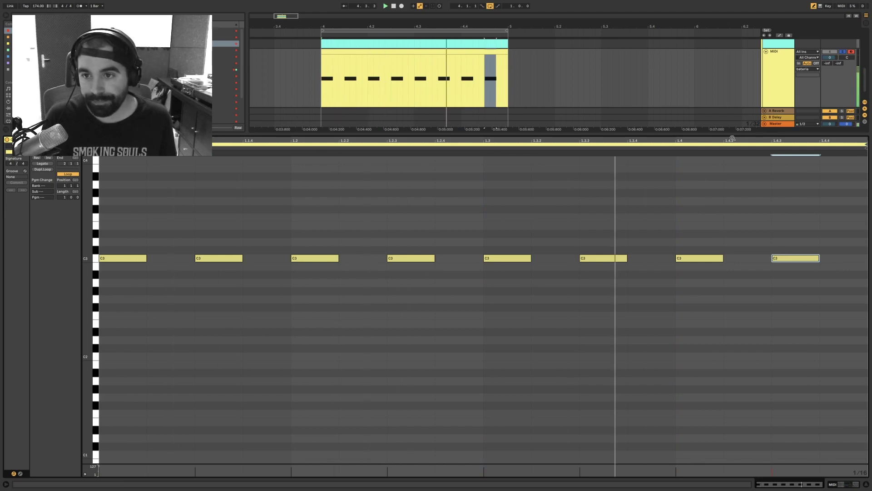
- Switch Operator's oscillator to the Noise White waveform and shape its envelope with -inf dB sustain and about 80 ms decay
key("alt+super+l")
double_click(785, 204)
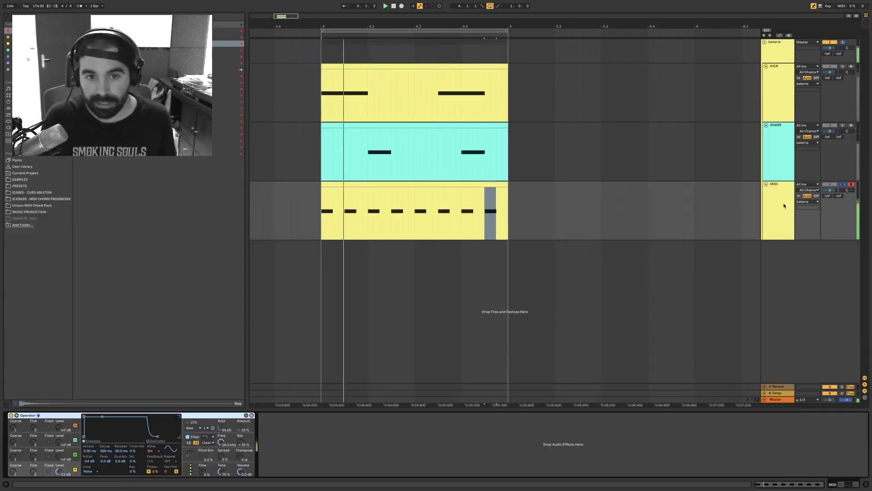
left_click(156, 451)
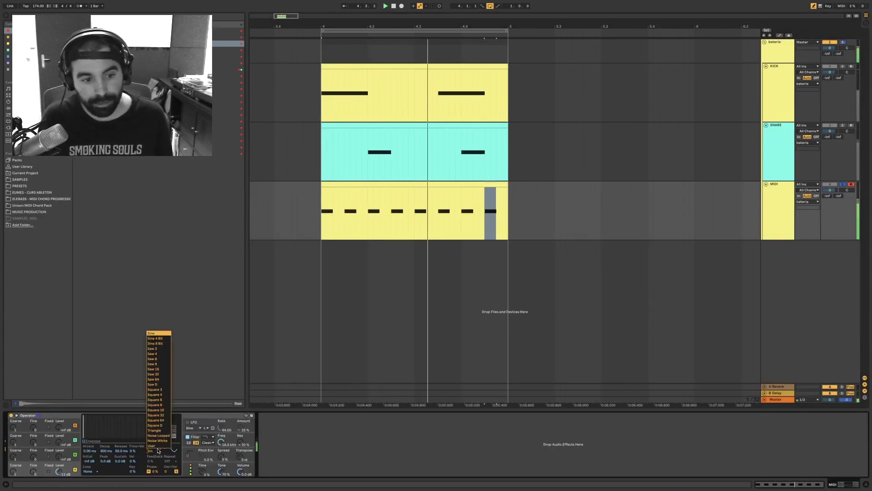
left_click(157, 394)
left_click(92, 441)
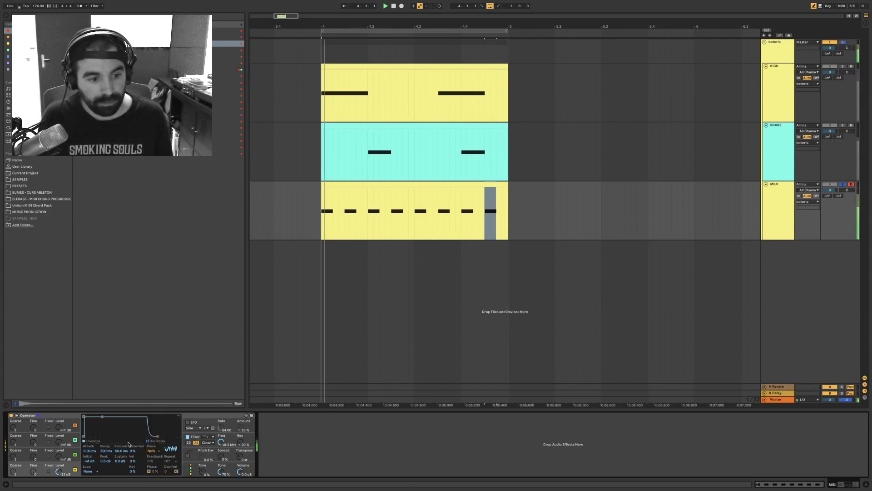
mouse_move(119, 465)
left_mouse_down()
mouse_move(121, 475)
mouse_move(107, 466)
left_mouse_up()
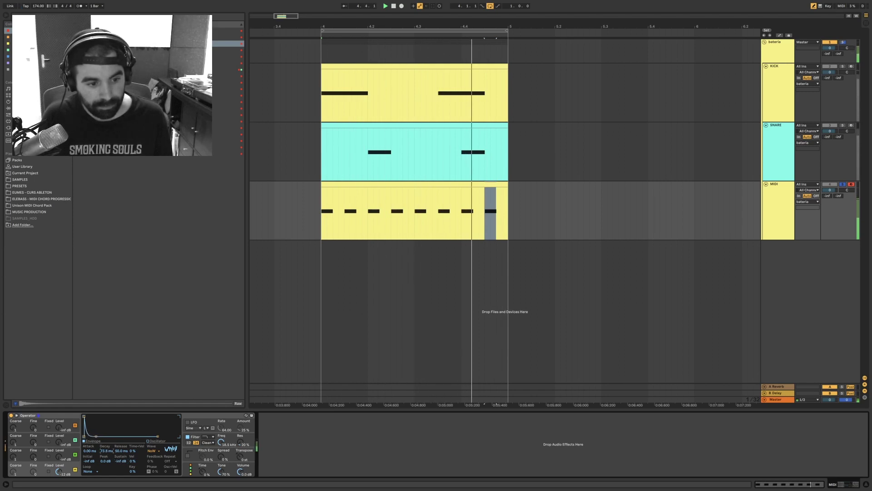
left_click_drag(106, 451, 106, 449)
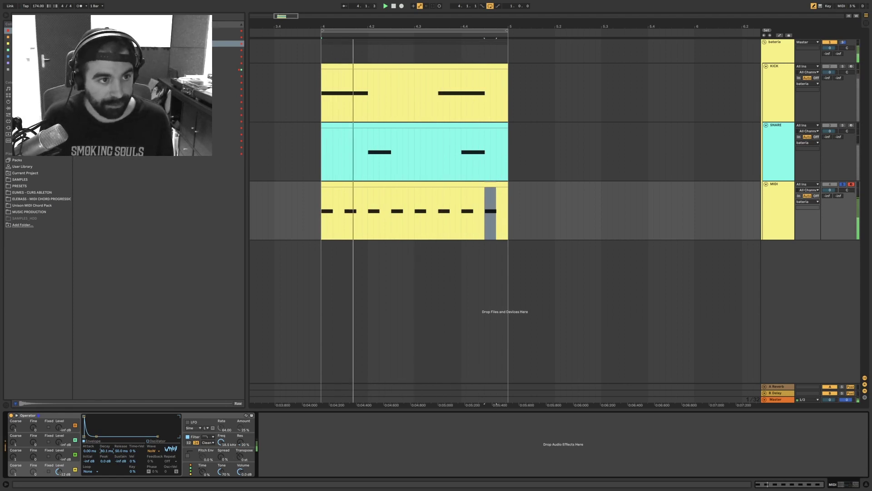
- Add EQ Eight after Operator and make its first band a steep low-cut filter at about 1.04 kHz
left_click(20, 37)
left_click_drag(100, 37, 282, 449)
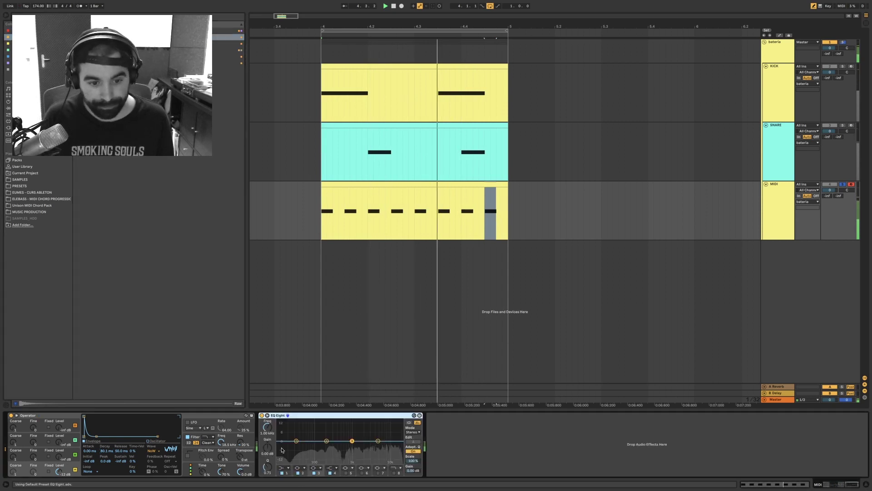
left_click(267, 415)
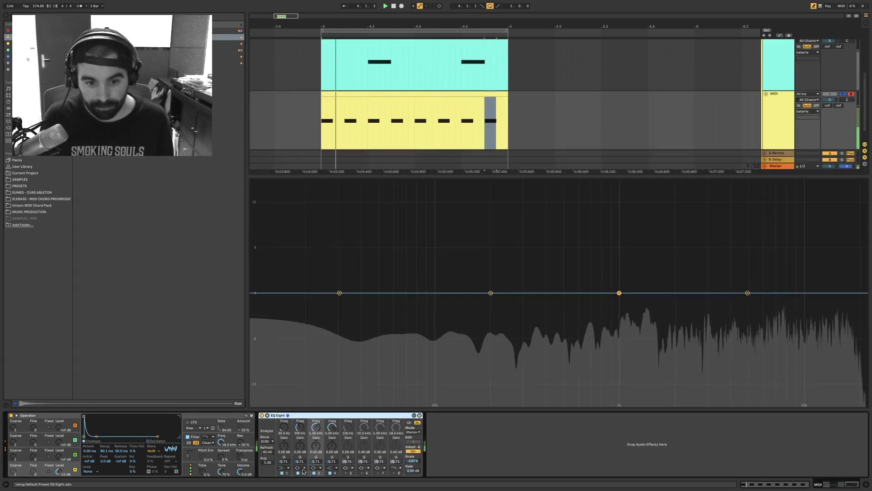
left_click(285, 467)
left_click(284, 426)
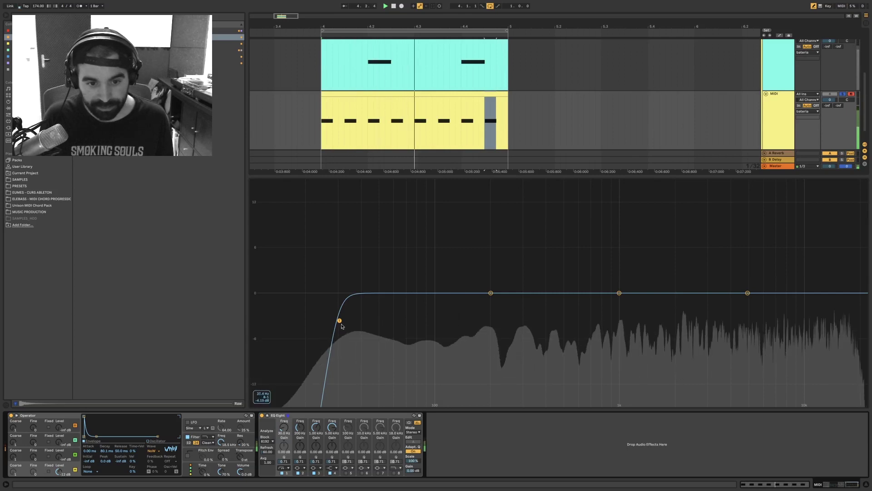
left_click_drag(342, 325, 621, 322)
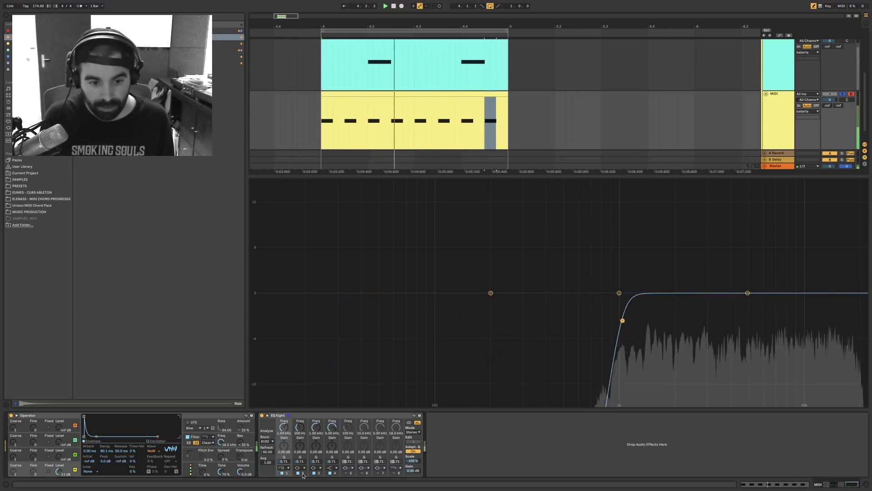
- Boost the noise with EQ Eight: band 2 about 5.8 dB at 11.7 kHz and bell band 4 about 4.2 dB at 4.1 kHz
left_click_drag(491, 293, 813, 199)
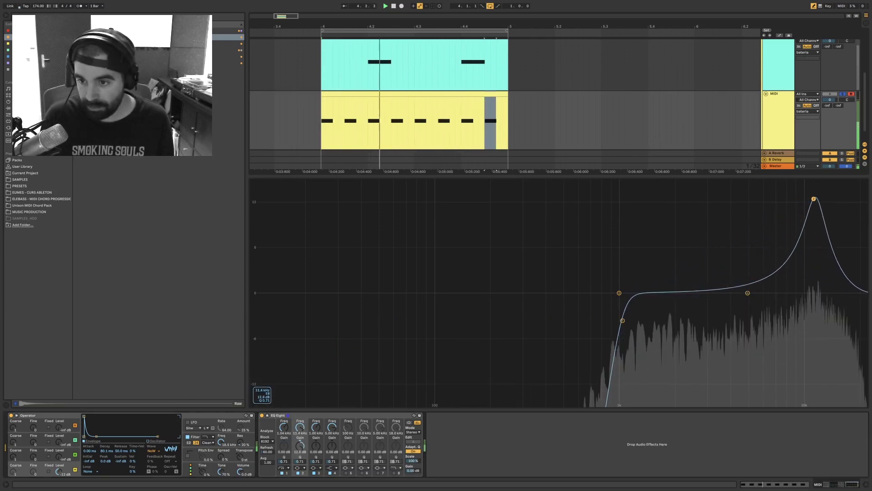
left_click_drag(815, 244, 816, 249)
left_click_drag(747, 293, 790, 333)
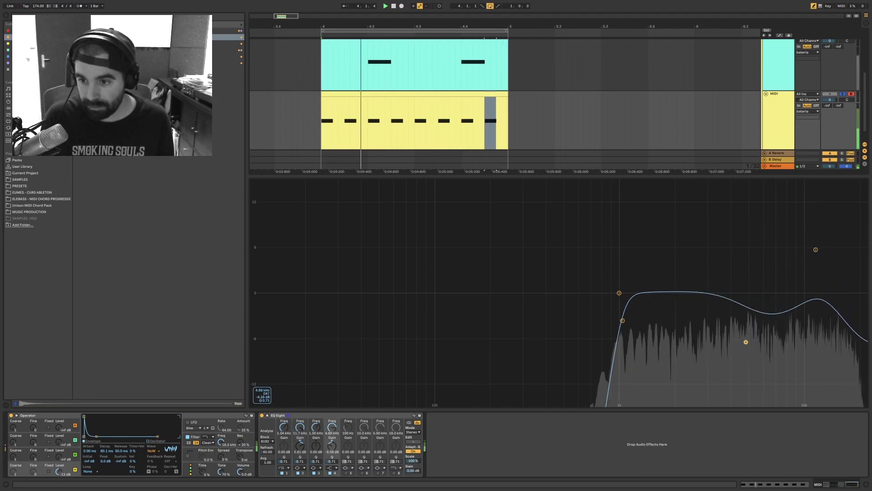
mouse_move(709, 346)
left_mouse_down()
mouse_move(682, 344)
mouse_move(732, 338)
mouse_move(730, 368)
left_mouse_up()
left_click(330, 466)
left_click(332, 446)
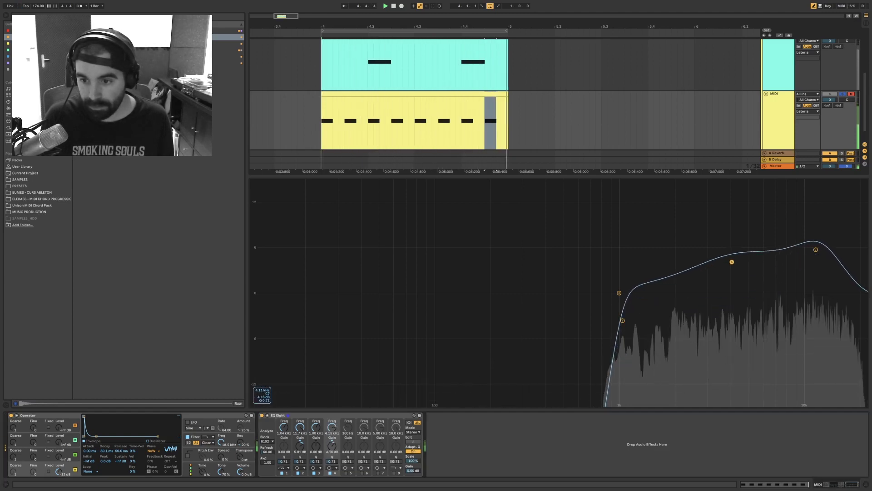
- Reshape EQ Eight: lower band 4 to about -1.8 dB near 3.3 kHz and band 2 to about 3.5 dB near 11.5 kHz
left_click_drag(732, 262, 705, 290)
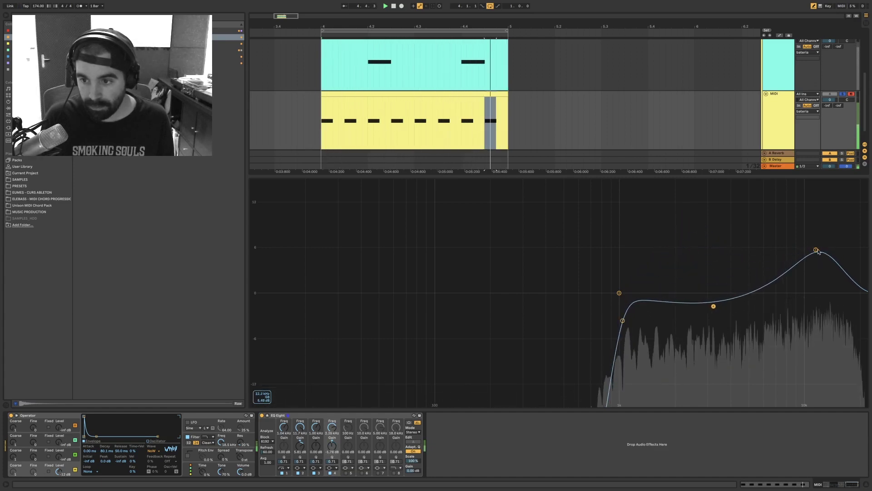
left_click_drag(817, 251, 814, 265)
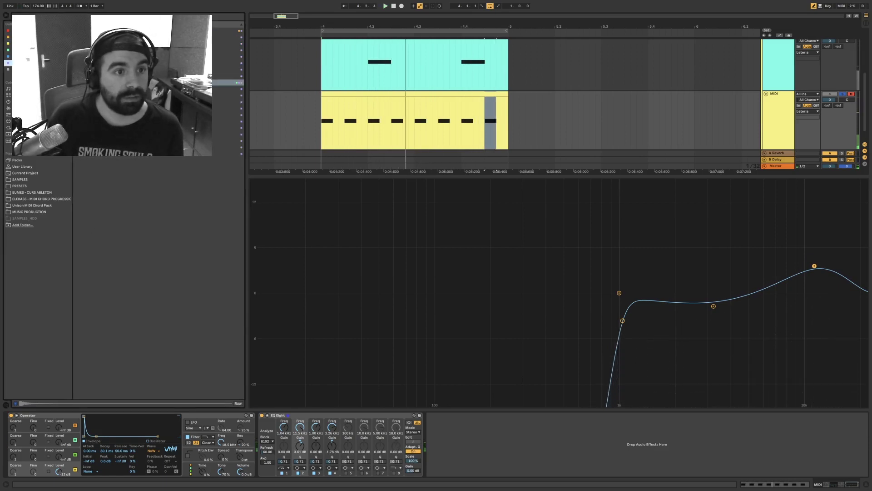
- Add Reverb after EQ Eight, shorten its decay time and reduce its dry/wet amount while the loop plays
left_click_drag(453, 433, 454, 434)
key("space")
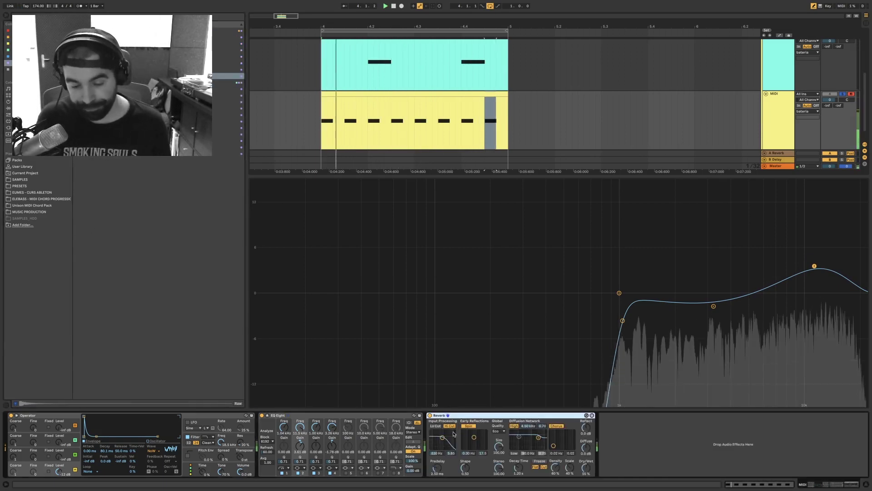
left_click_drag(518, 468, 518, 472)
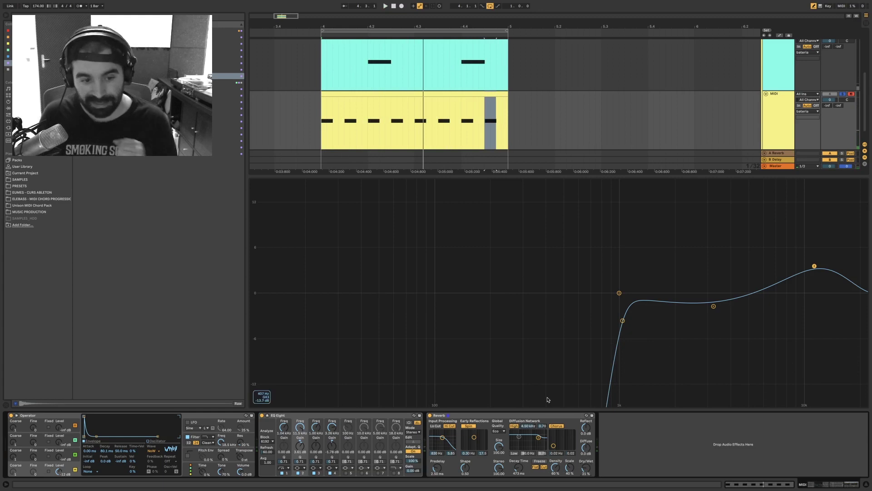
- Group Operator, EQ Eight and Reverb into an Instrument Rack, show its chain list and rename the chain hithat1
left_click(471, 416)
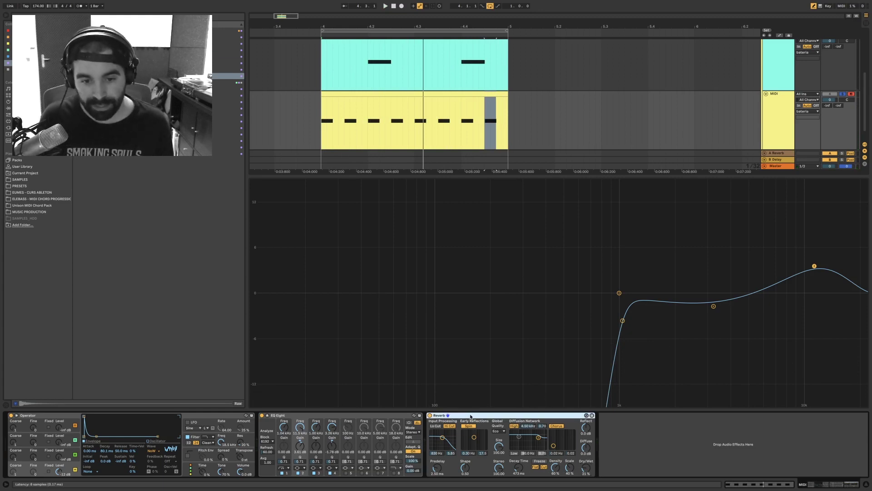
left_click(27, 415)
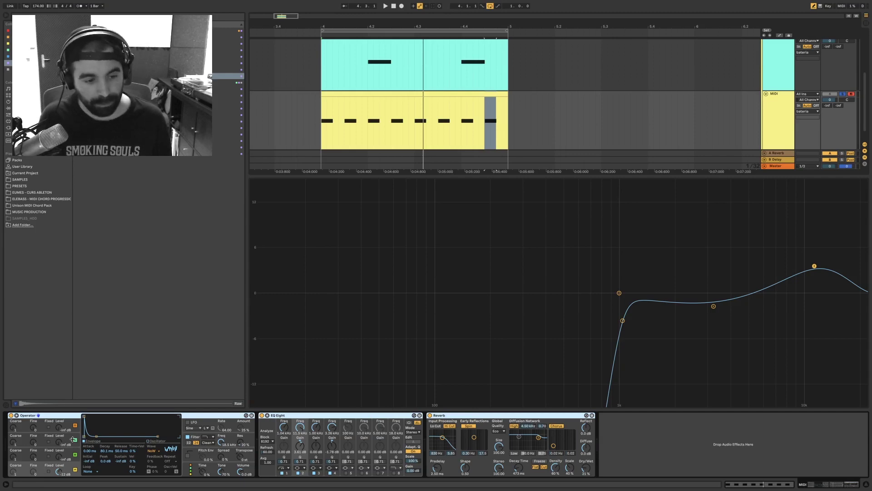
key("ctrl+g")
left_click(12, 427)
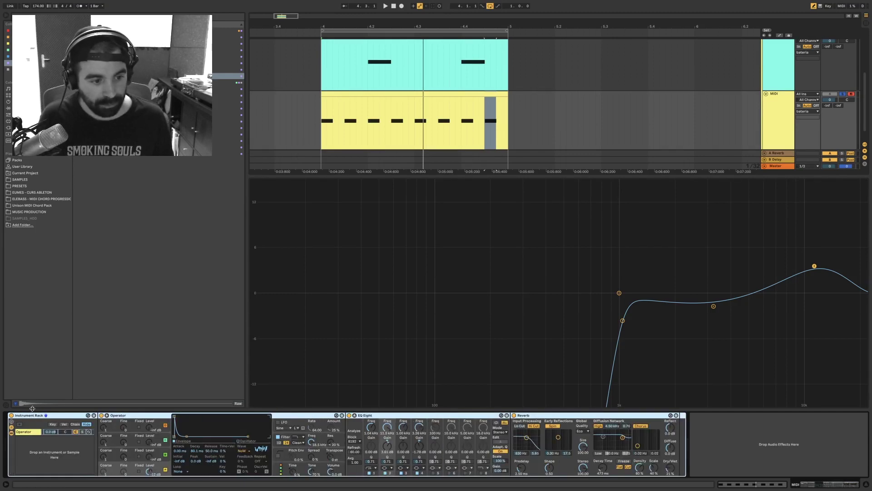
left_click(30, 432)
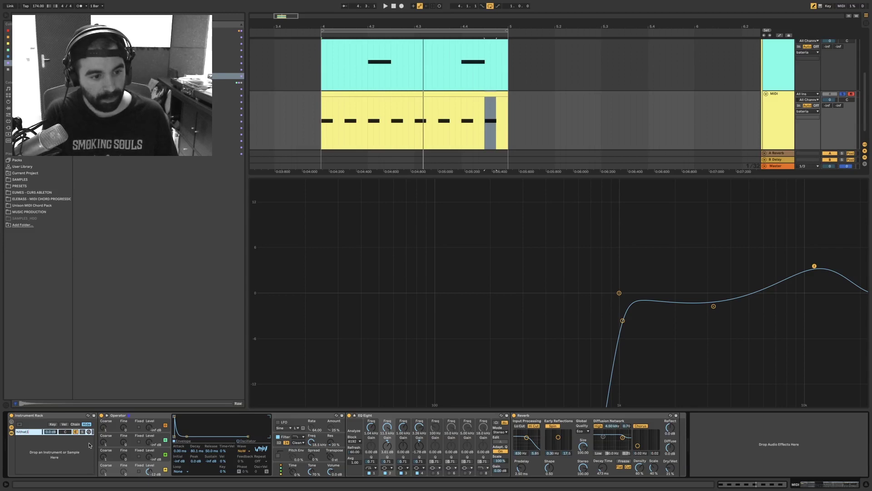
key("Return")
- Duplicate the chain as hithat2, solo it and lengthen its Operator envelope decay to about 189 ms while playing the loop
key("ctrl+d")
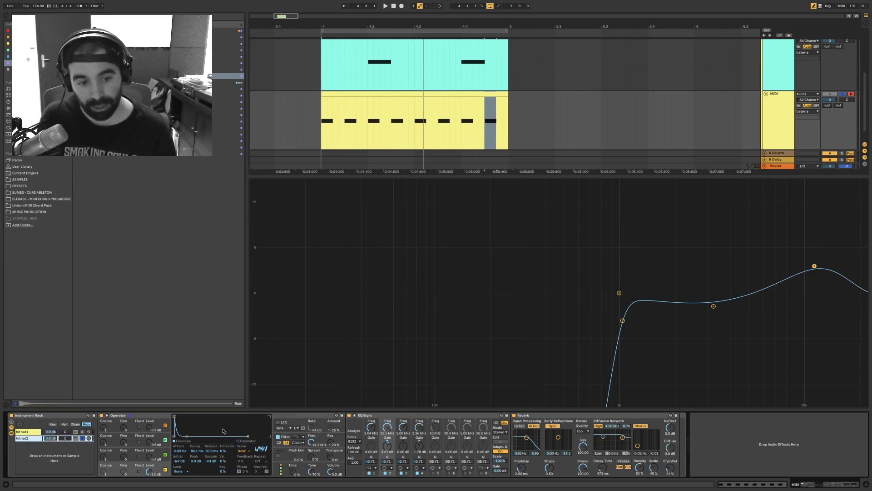
key("space")
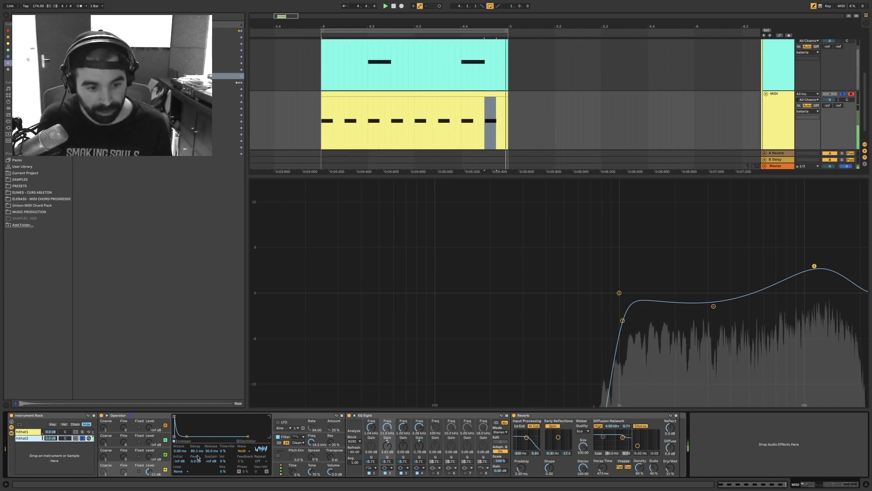
left_click_drag(196, 452, 196, 448)
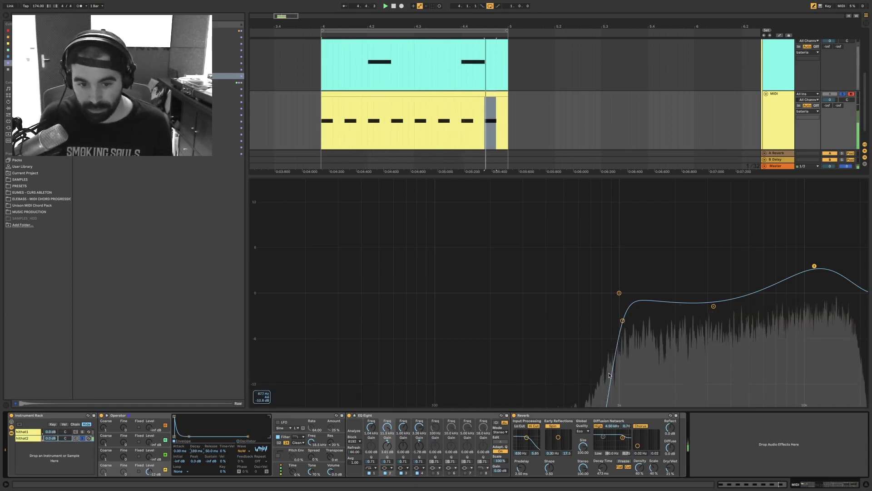
- Reshape hithat2's EQ Eight: narrow band 2 at about 4.7 dB and 6.4 kHz, with band 4 near 0 dB at 2.4 kHz
left_click_drag(814, 267, 816, 280)
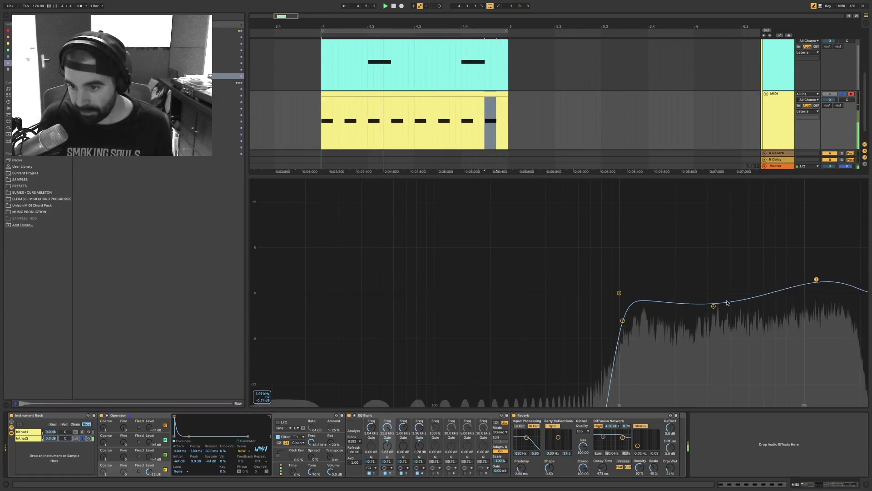
left_click_drag(714, 306, 688, 294)
left_click_drag(817, 278, 745, 257)
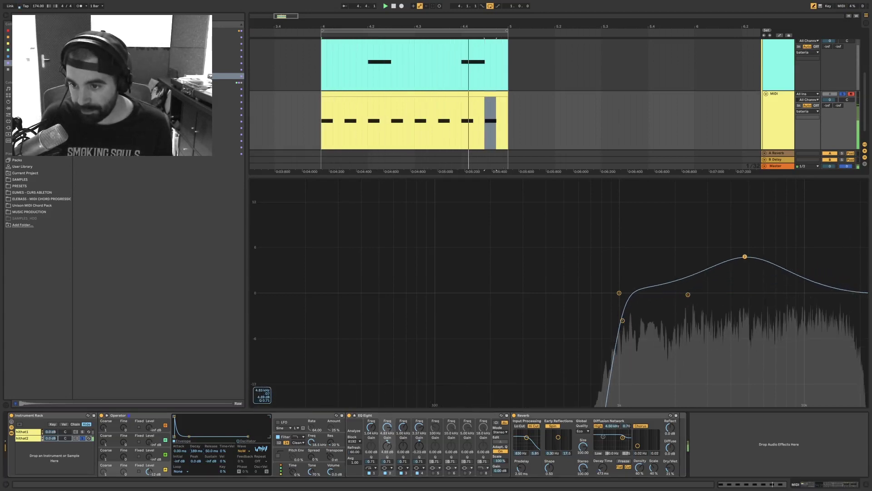
left_click_drag(754, 225, 781, 247)
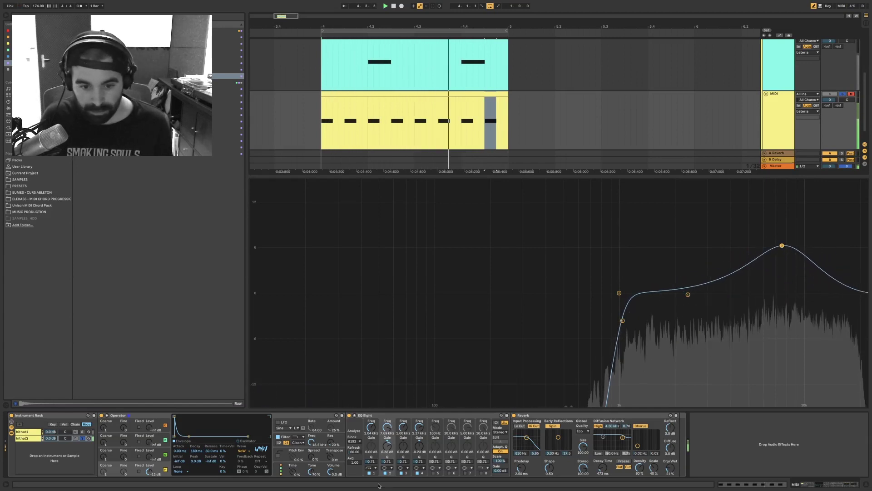
left_click_drag(391, 462, 391, 447)
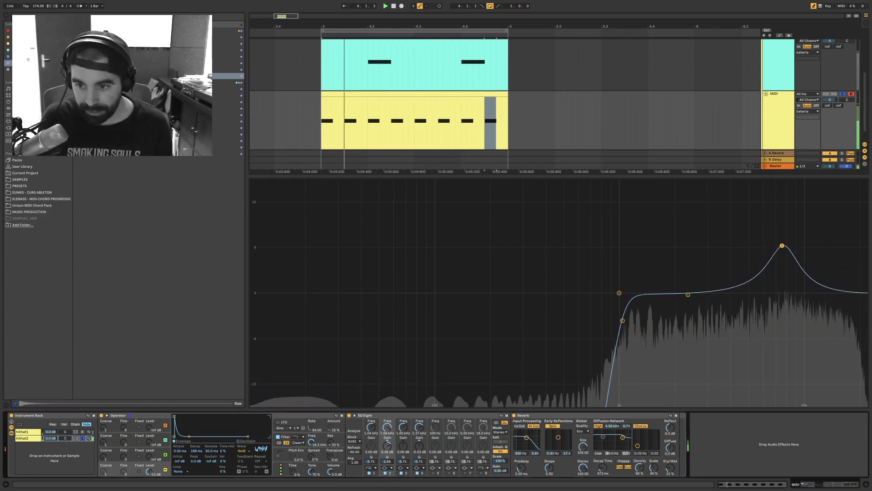
left_click_drag(782, 246, 767, 257)
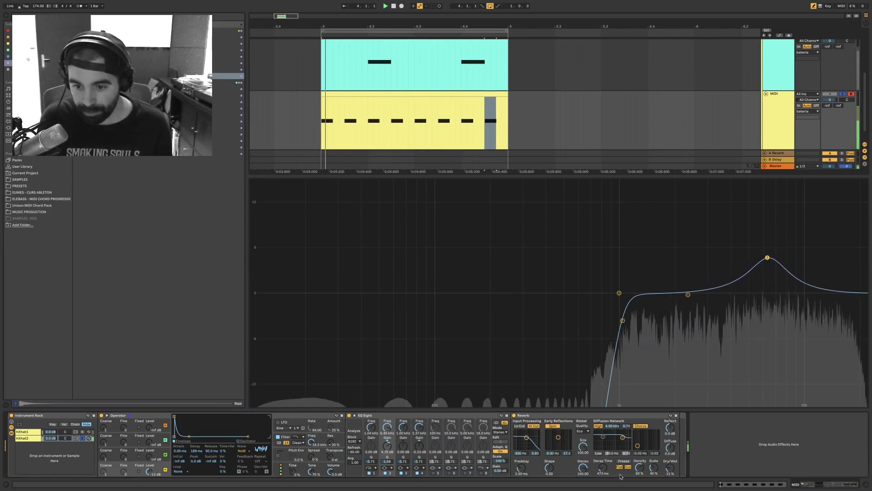
- Raise the dry/wet of hithat2's Reverb, unsolo the chain and pan the two hi-hat chains to opposite sides
left_click_drag(670, 468, 671, 465)
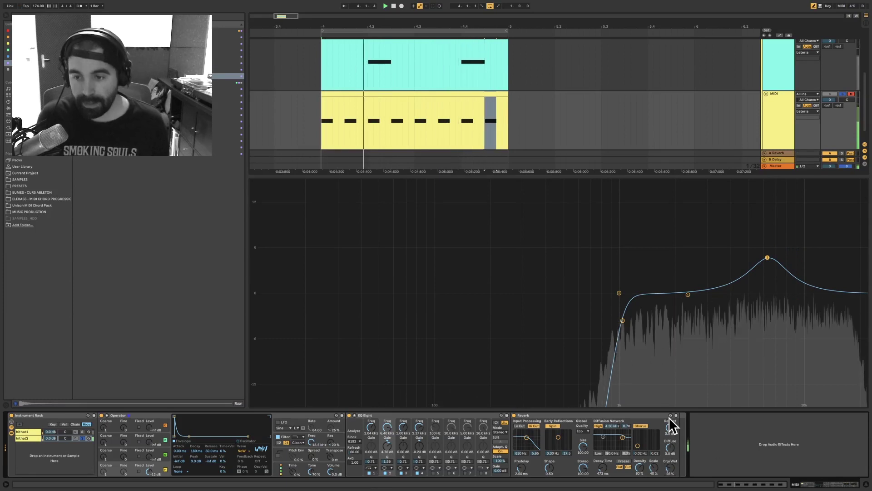
left_click(83, 439)
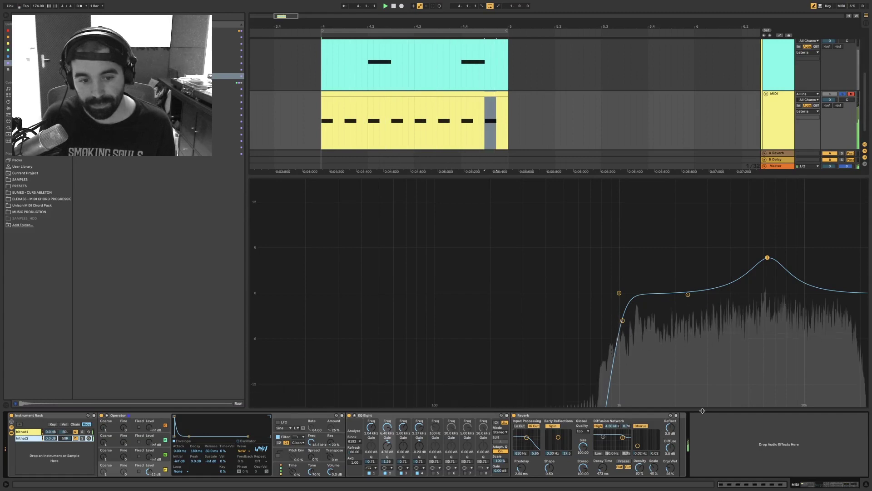
- Hide the device view and unsolo the hi-hat track to play it together with the kick and snare
left_click_drag(716, 411, 660, 428)
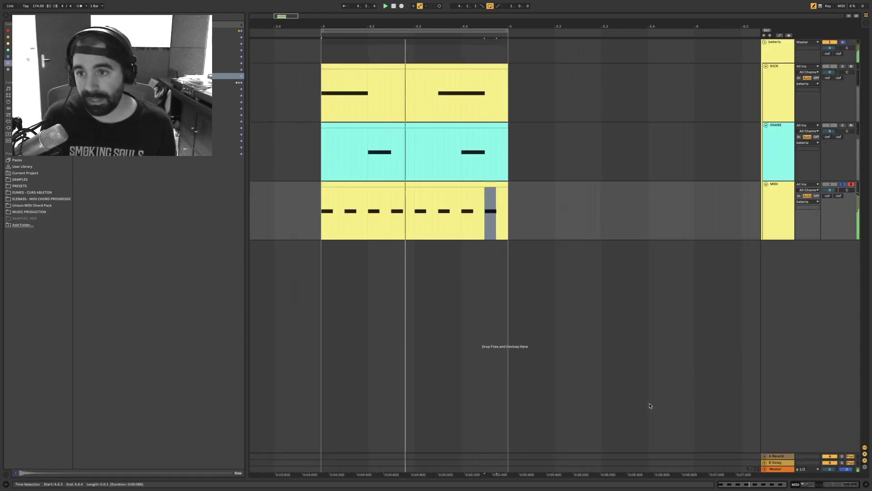
left_click(846, 28)
left_click(846, 44)
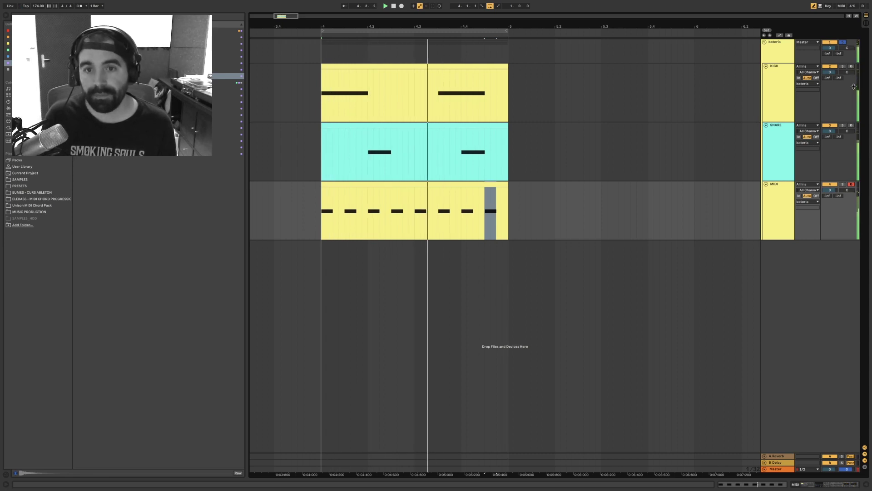
- Go through the snare rack's chains and raise the second Drum Buss drive in the TONAL chain to about 44 %
double_click(788, 130)
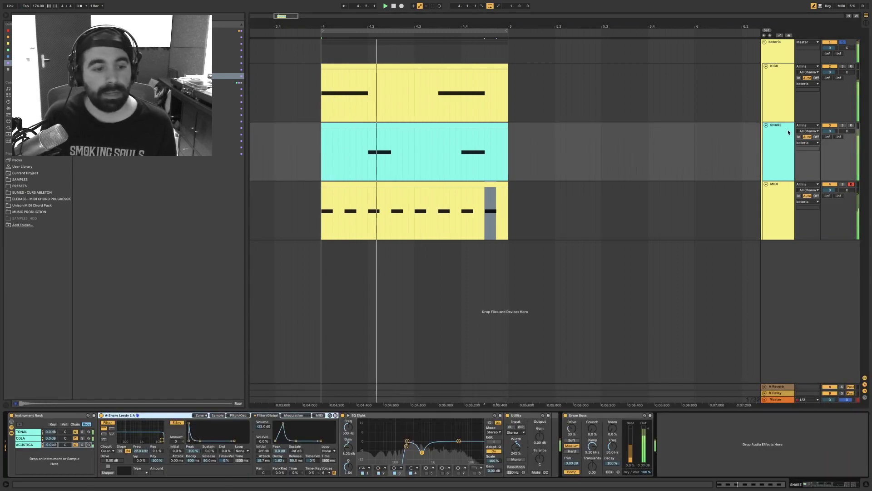
left_click(35, 444)
left_click(34, 438)
left_click(68, 445)
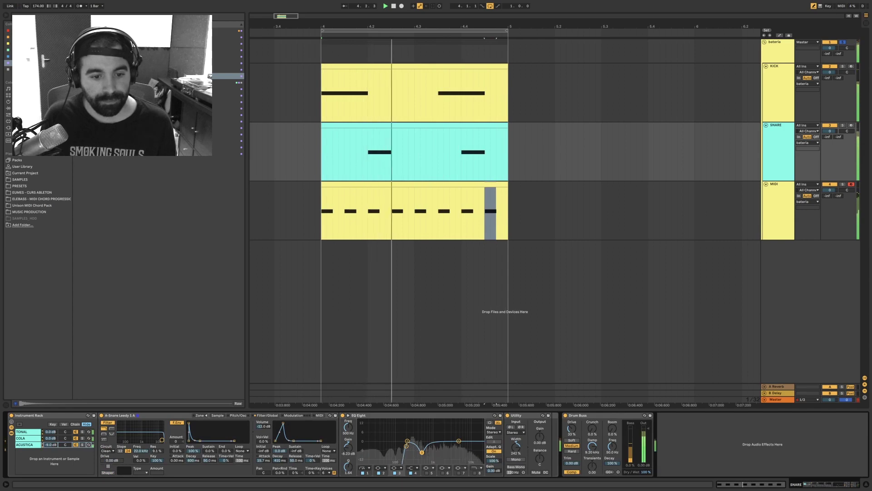
left_click(27, 438)
left_click(29, 432)
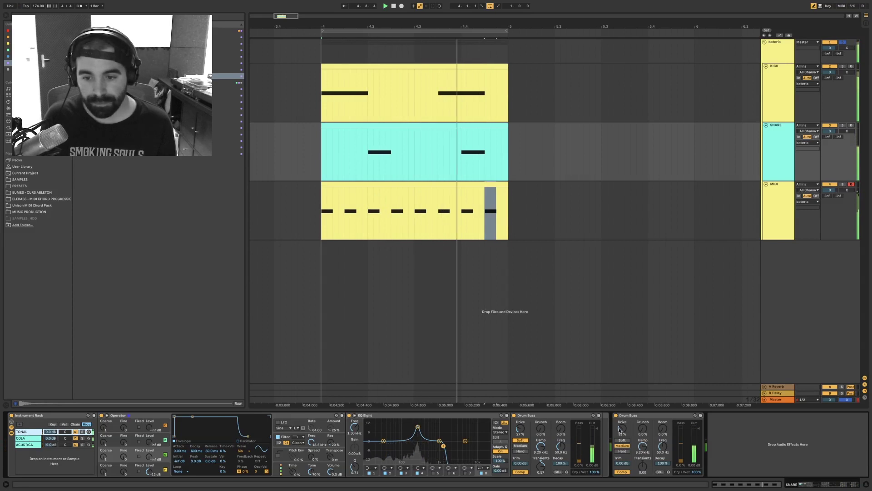
left_click_drag(623, 429, 622, 419)
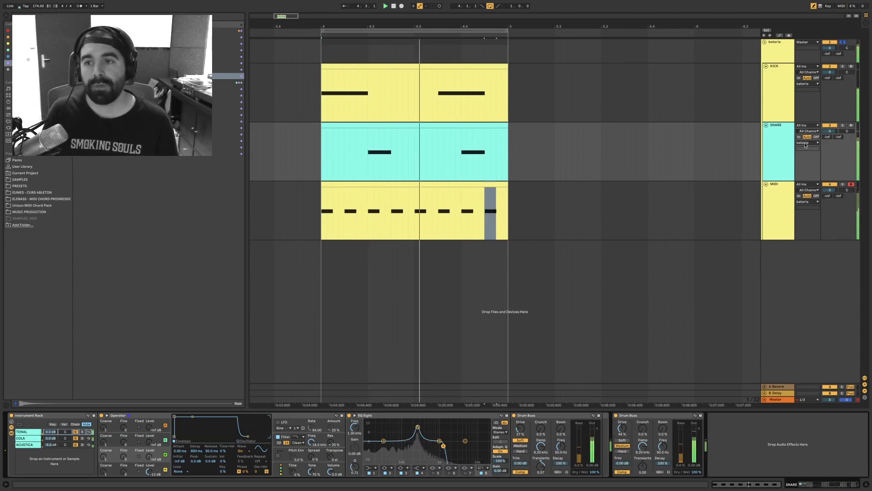
- Set the bateria group's volume to -3 dB
left_click(828, 49)
type("-3")
key("Return")
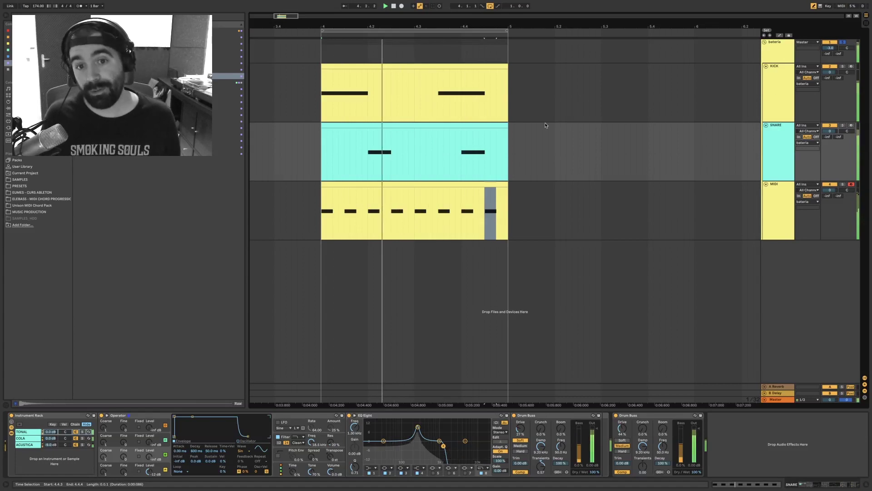
- Rename the hi-hat MIDI track "hit hat", collapse the enlarged EQ Eight display and clear the time selection in the arrangement
left_click(781, 211)
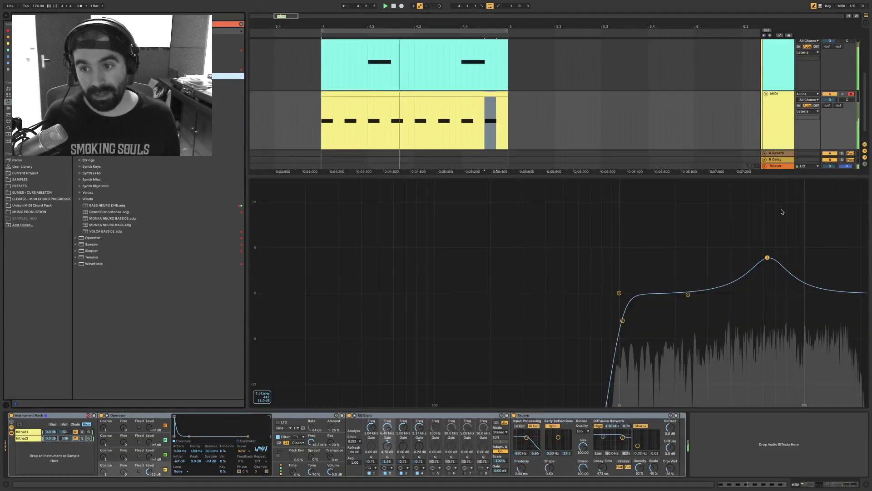
left_click(780, 118)
type("hit hat")
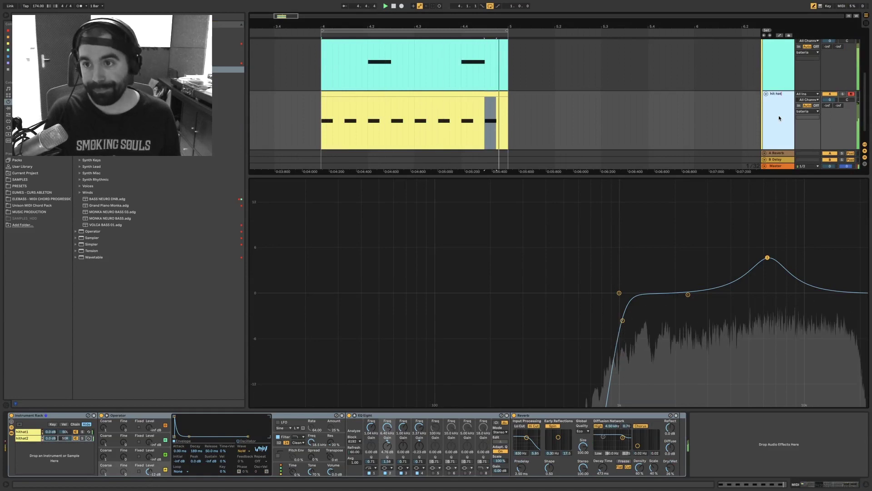
key("Return")
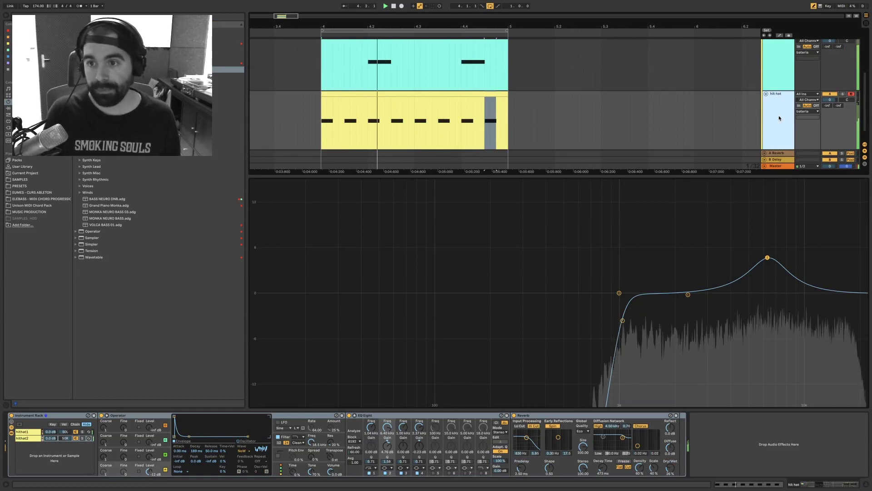
double_click(751, 175)
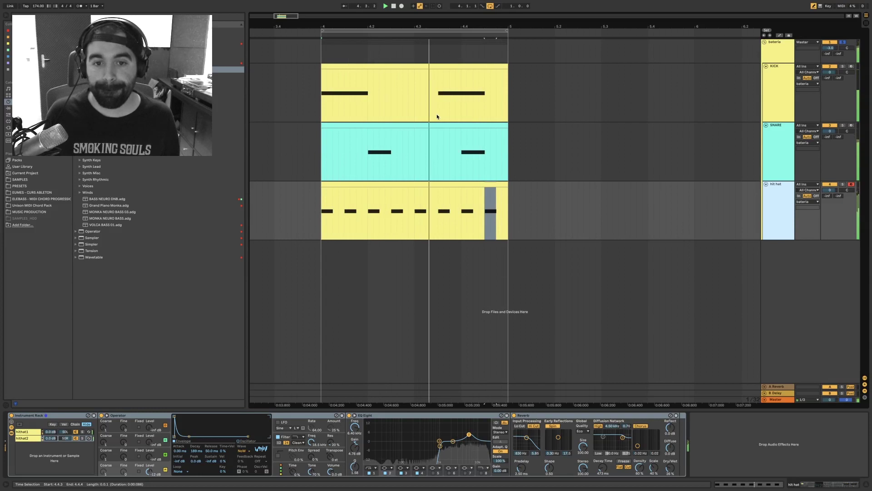
left_click(520, 234)
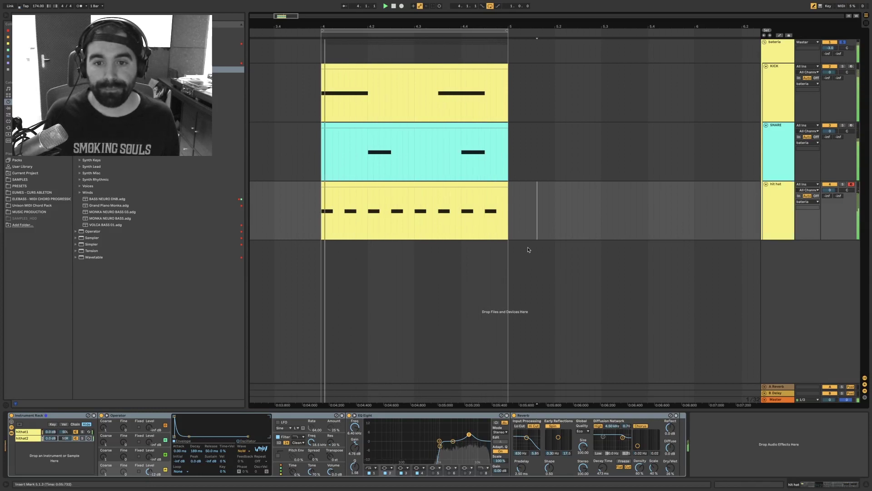